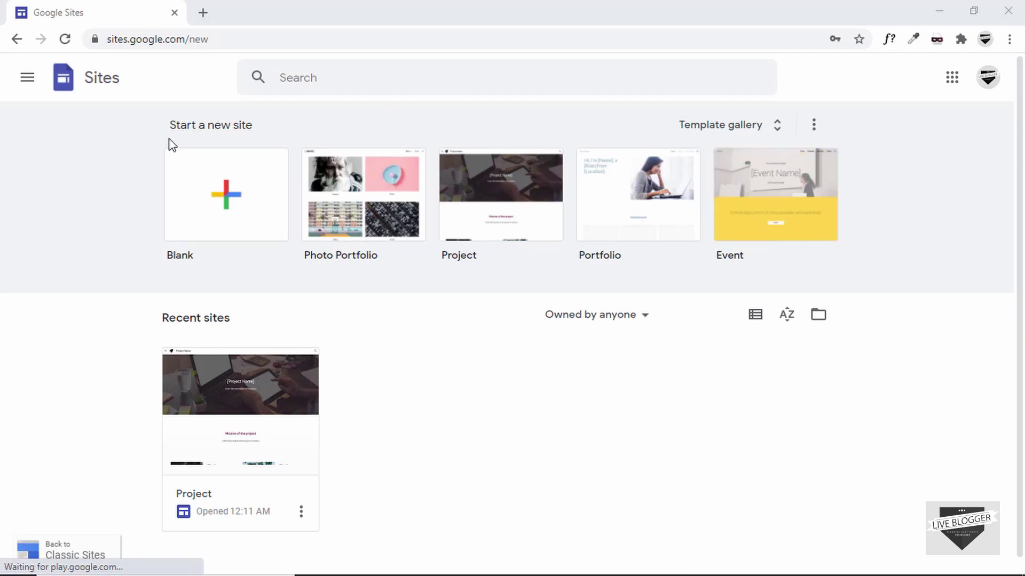
Open the full template gallery and create a site from the Photo Portfolio template.
left_click(199, 193)
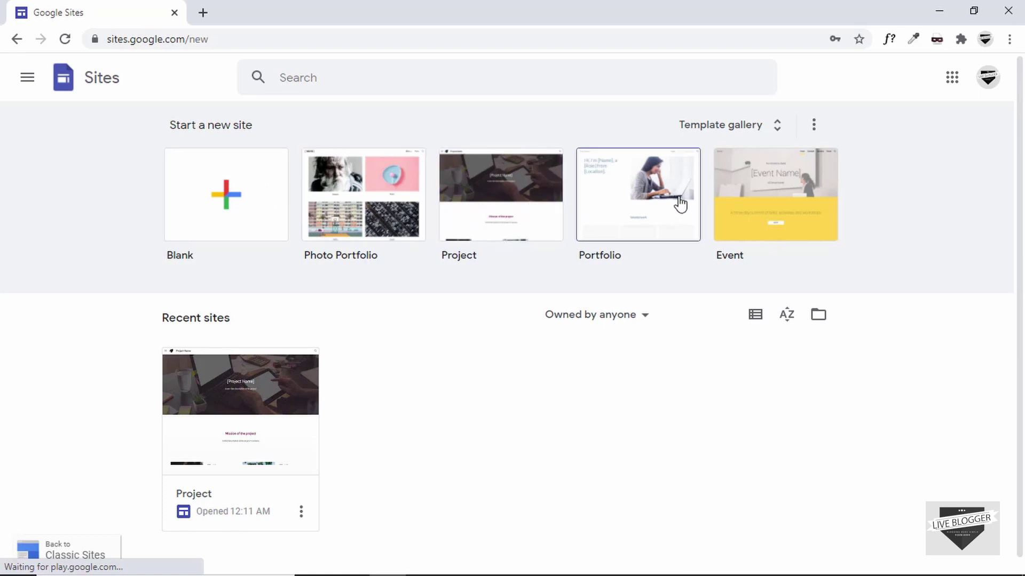
left_click(738, 130)
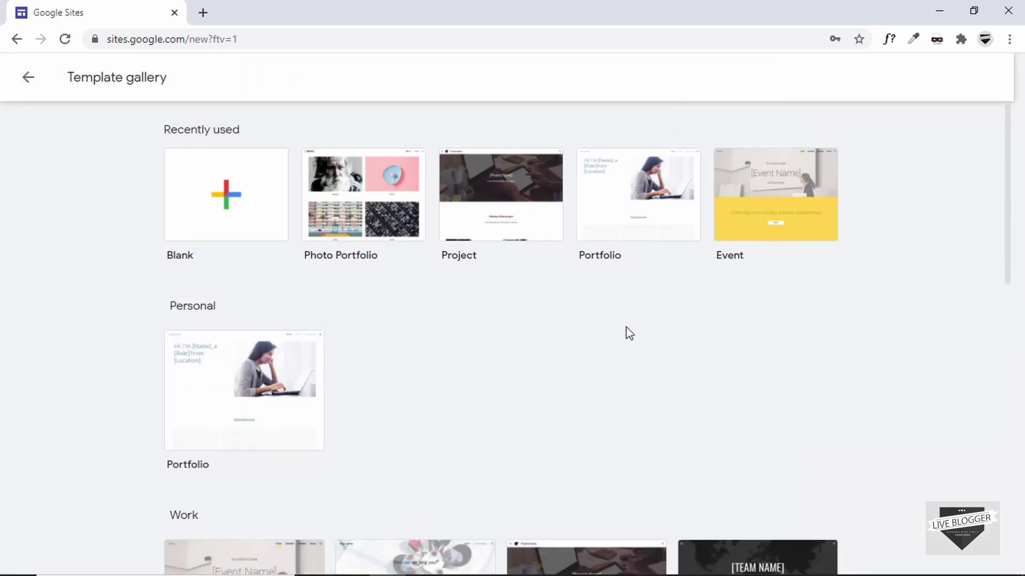
scroll(625, 334, "down", 2)
scroll(624, 334, "up", 2)
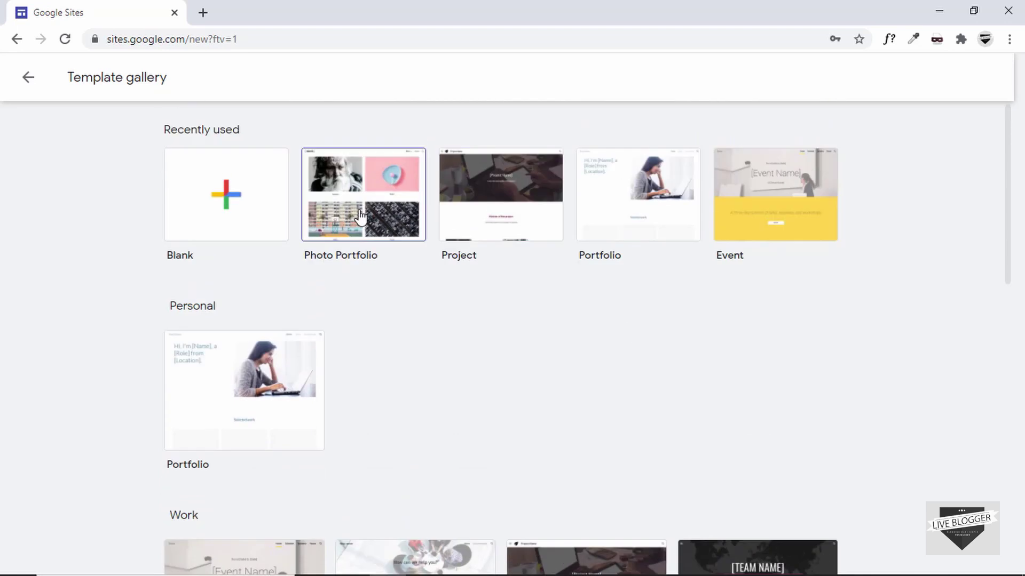
left_click(360, 217)
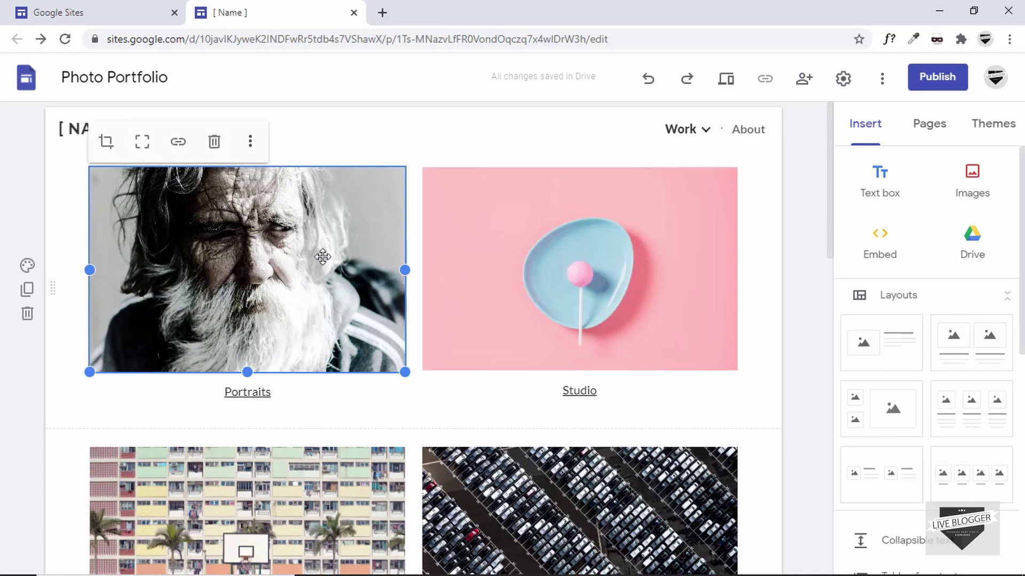
Check the upload option for replacing the Portraits image and leave the image as it is.
left_click(250, 143)
mouse_move(252, 149)
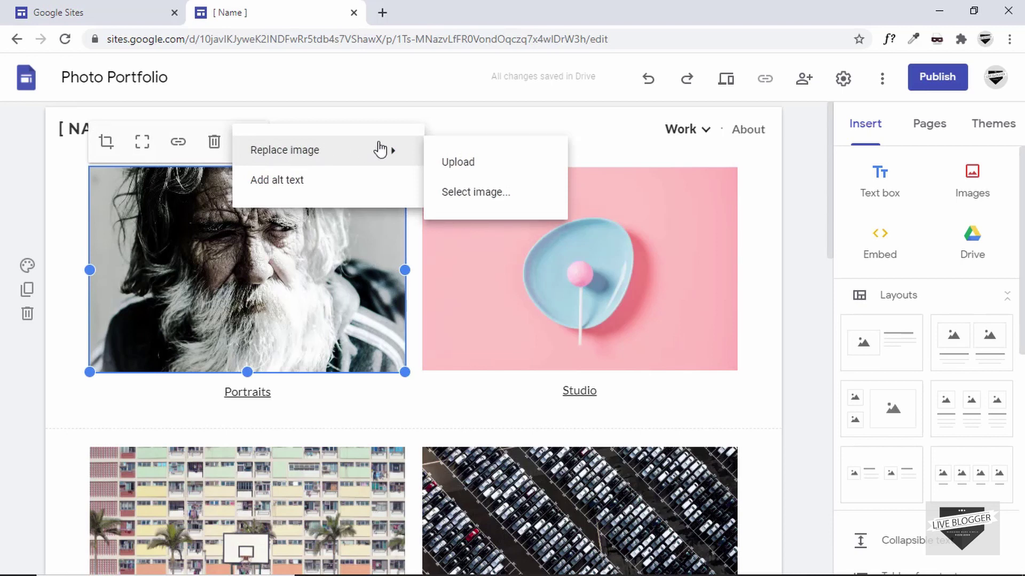
left_click(454, 155)
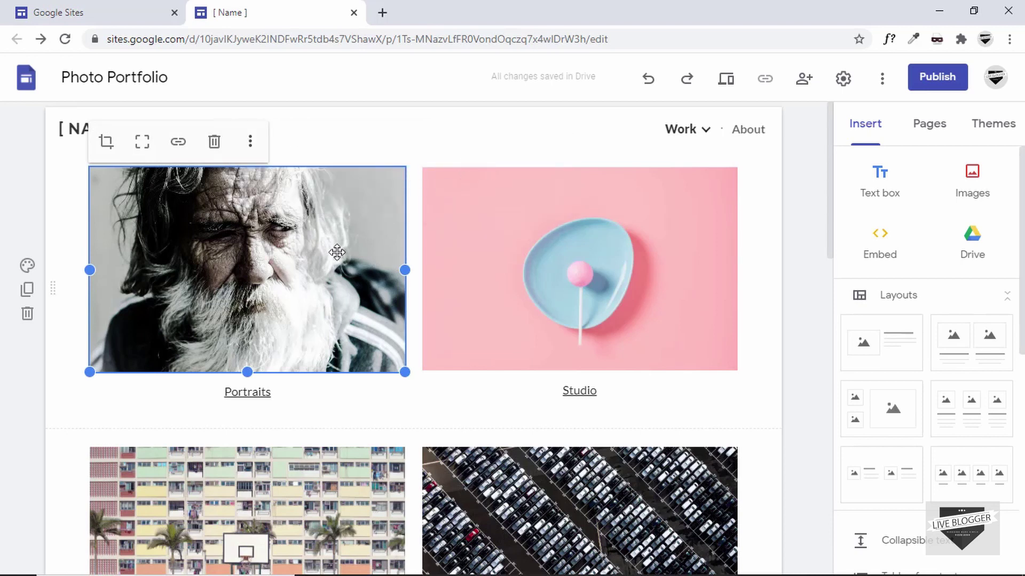
left_click(793, 239)
Look through the portfolio page from its header navigation down to the contact details in the footer.
mouse_move(707, 147)
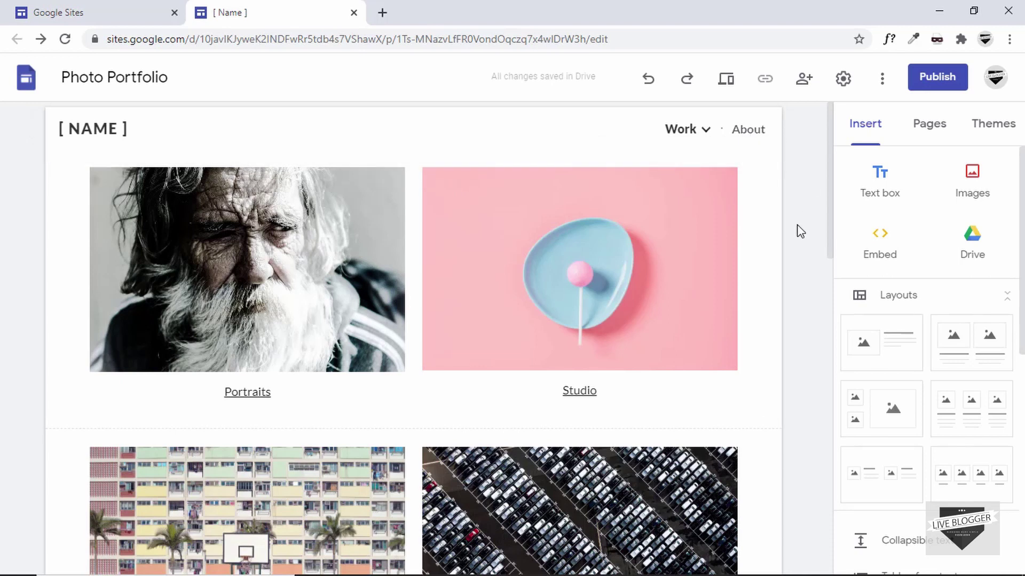
scroll(798, 229, "down", 20)
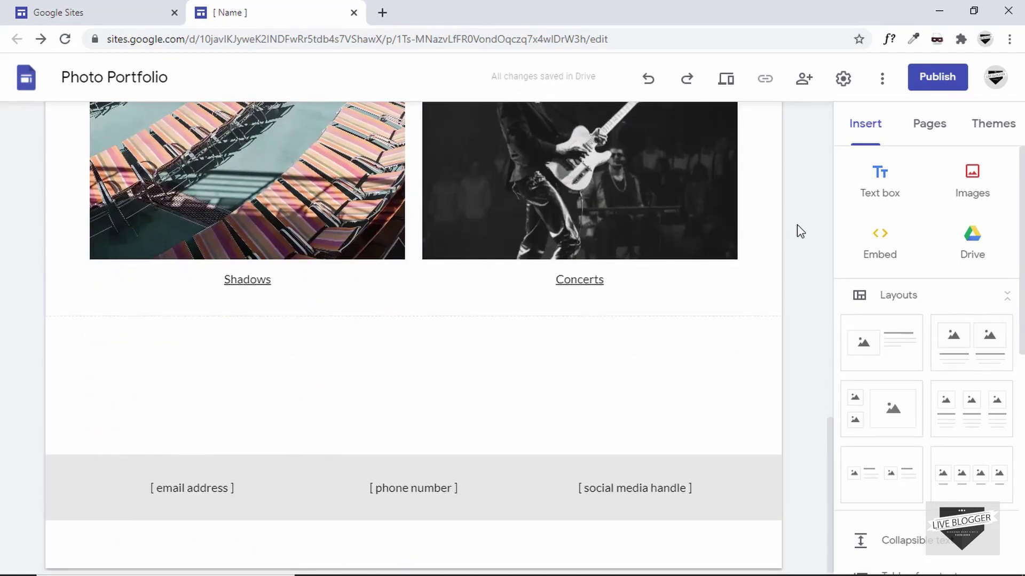
mouse_move(325, 498)
scroll(799, 405, "up", 20)
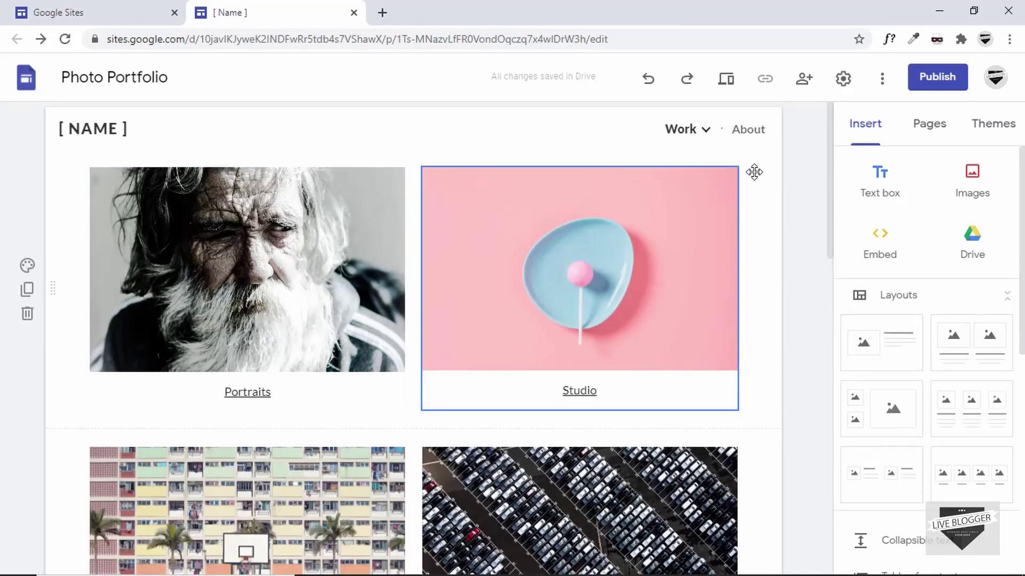
Preview the portfolio site in the large-screen layout and in the tablet layout.
left_click(727, 81)
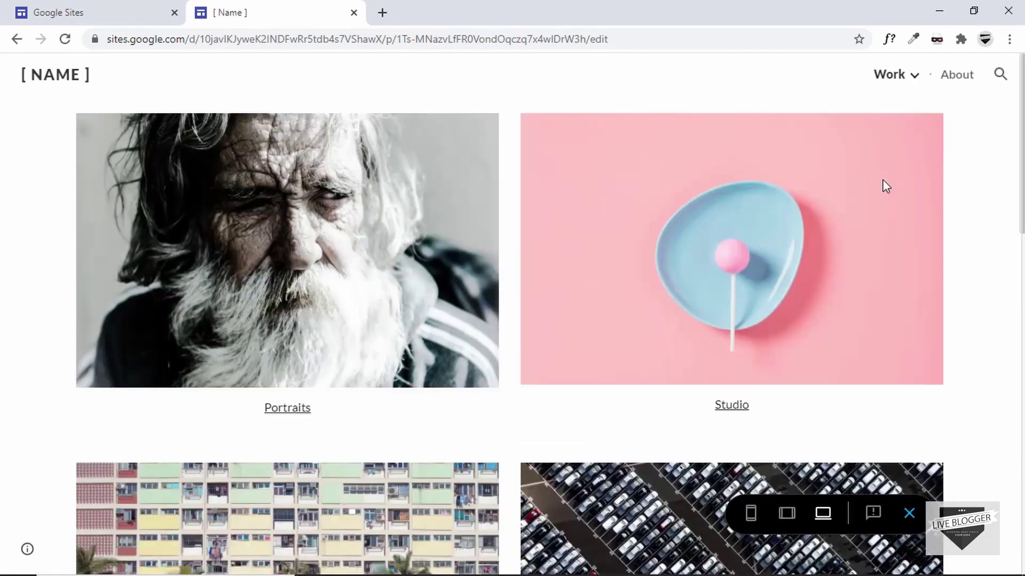
scroll(885, 185, "down", 15)
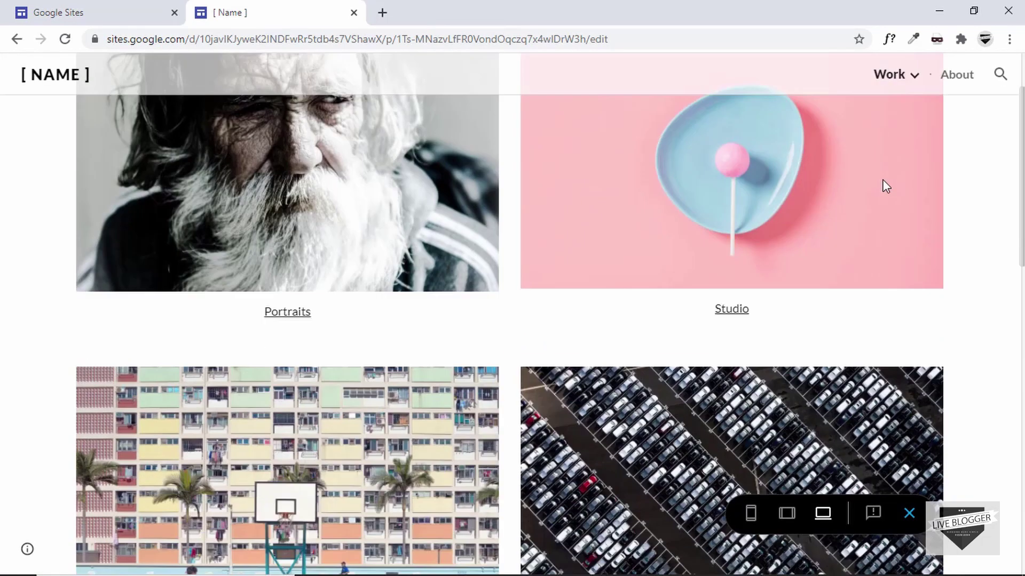
scroll(883, 182, "up", 15)
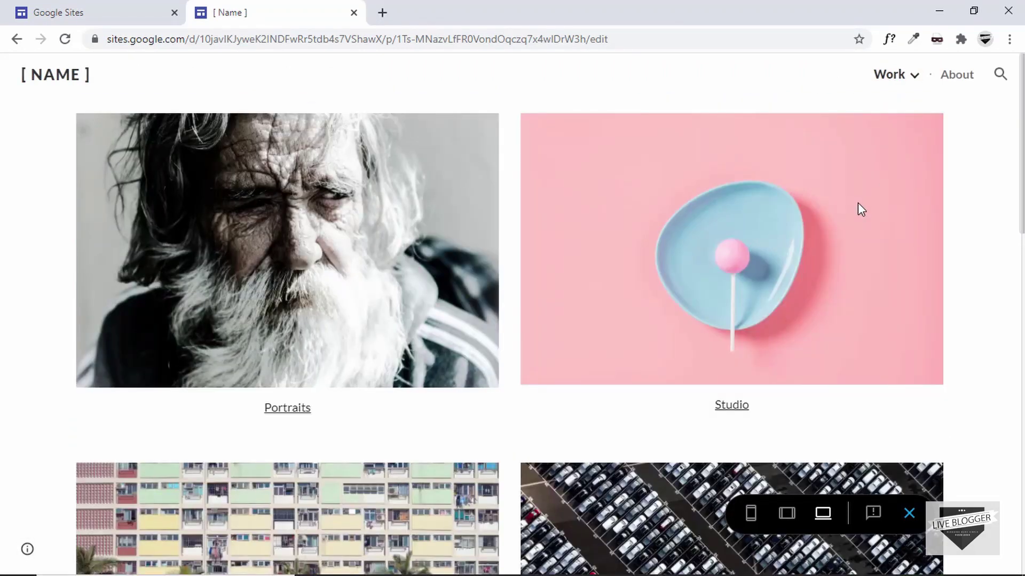
left_click(787, 513)
scroll(590, 333, "down", 6)
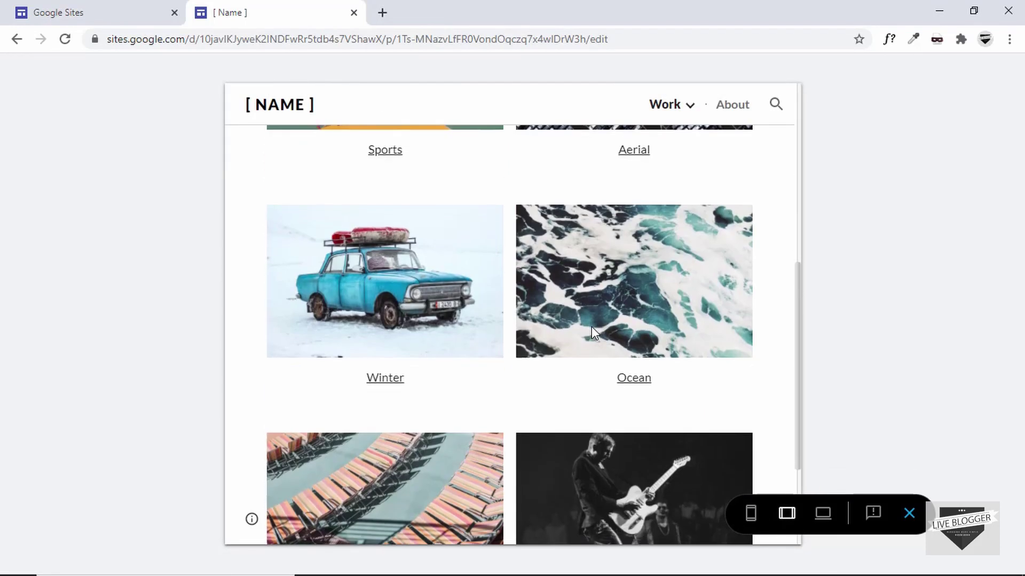
scroll(592, 327, "down", 3)
Preview the portfolio site in the phone layout and try its collapsed navigation menu.
left_click(750, 513)
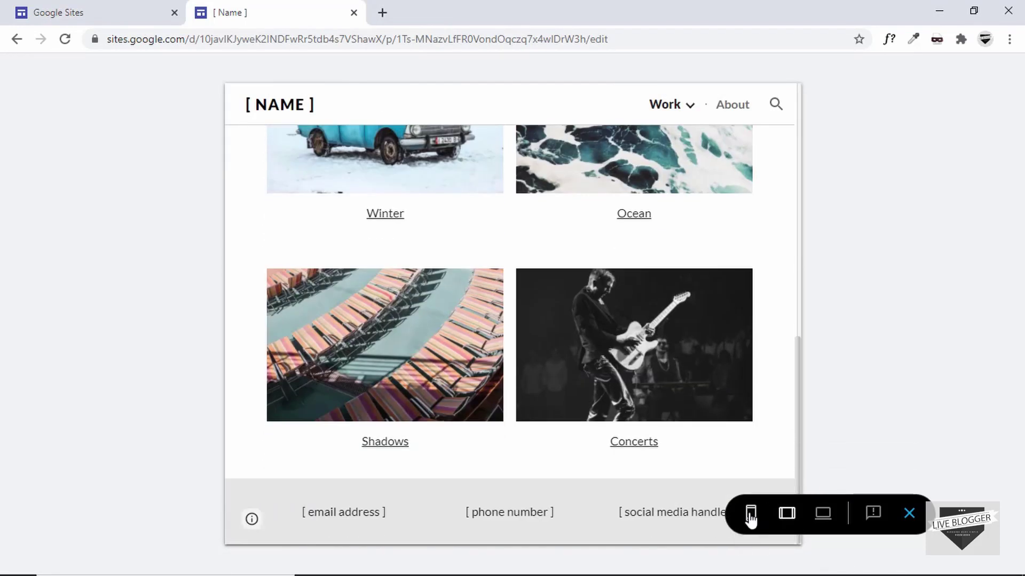
scroll(573, 368, "down", 5)
scroll(562, 363, "up", 8)
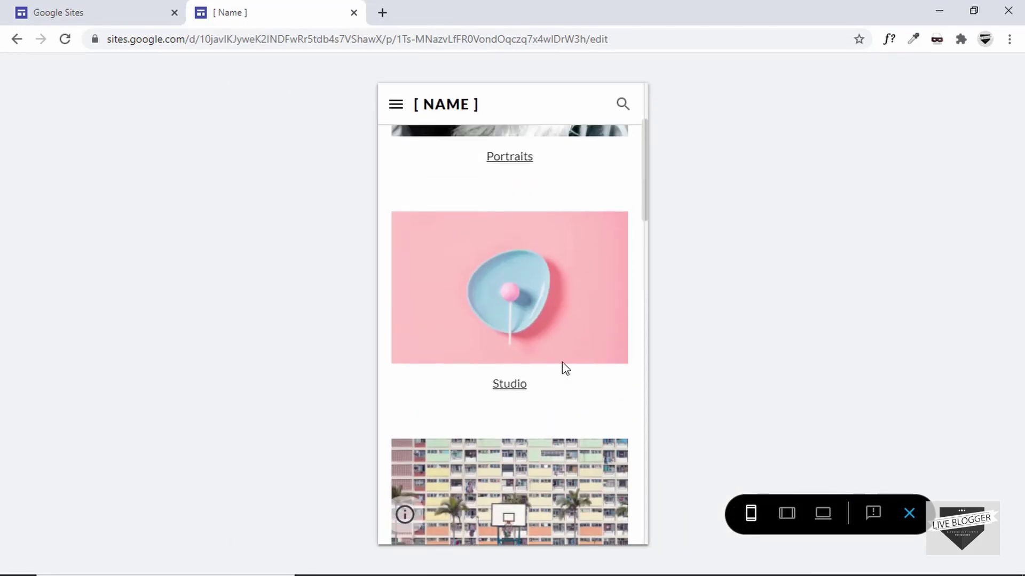
scroll(562, 362, "down", 12)
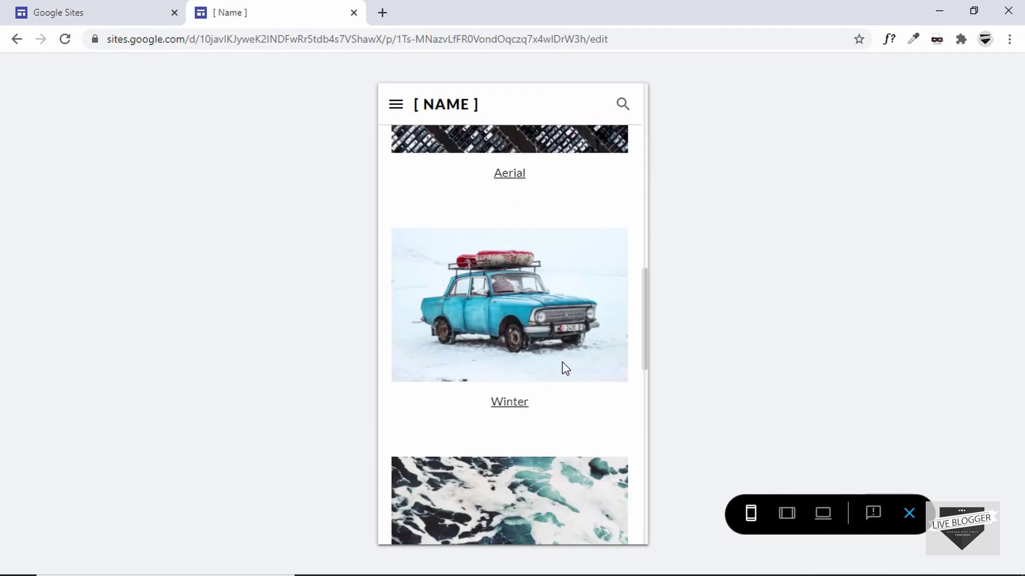
left_click(396, 105)
left_click(397, 106)
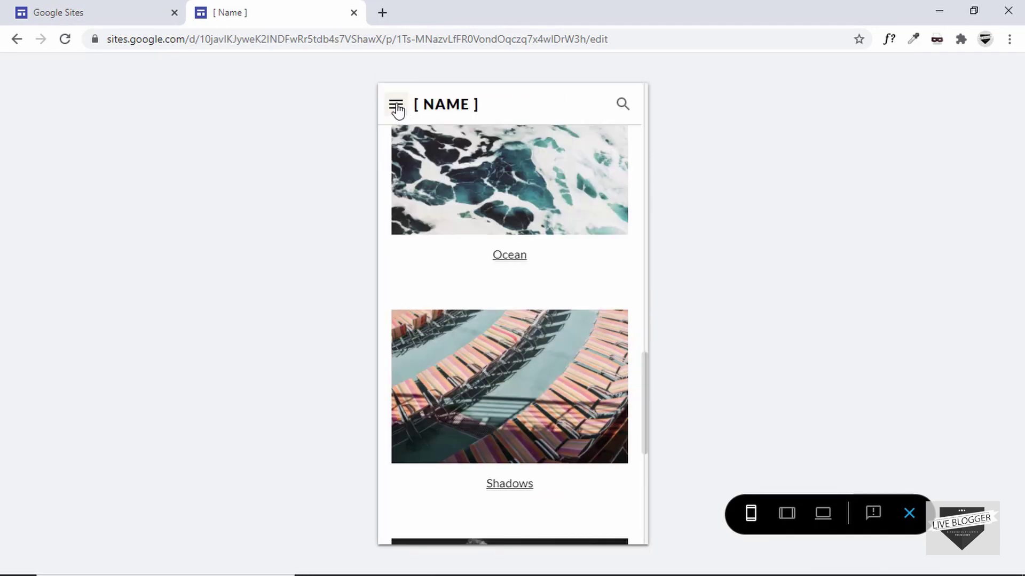
left_click(398, 110)
left_click(397, 106)
left_click(823, 513)
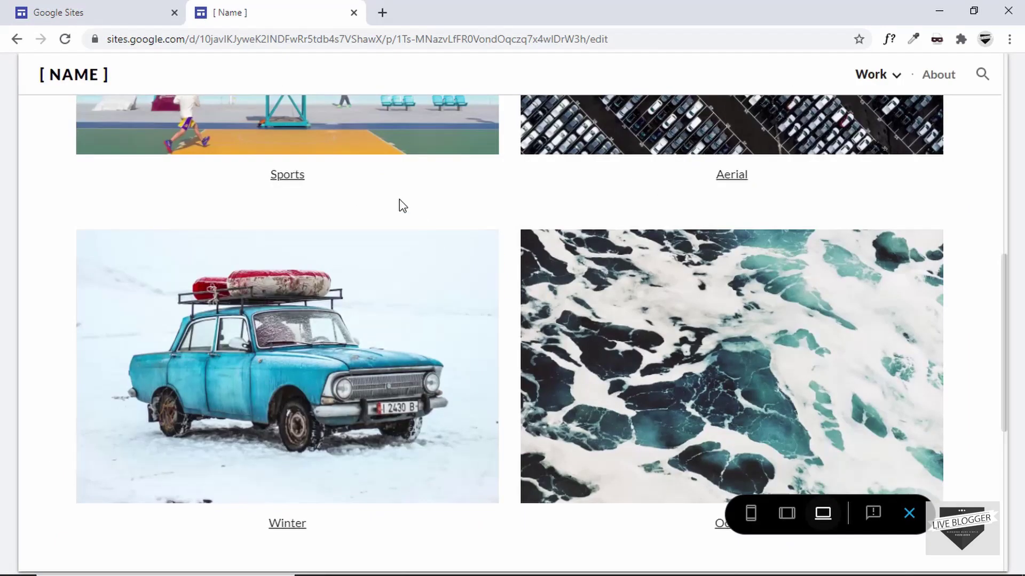
Close the Photo Portfolio site and create a new blank site.
left_click(353, 13)
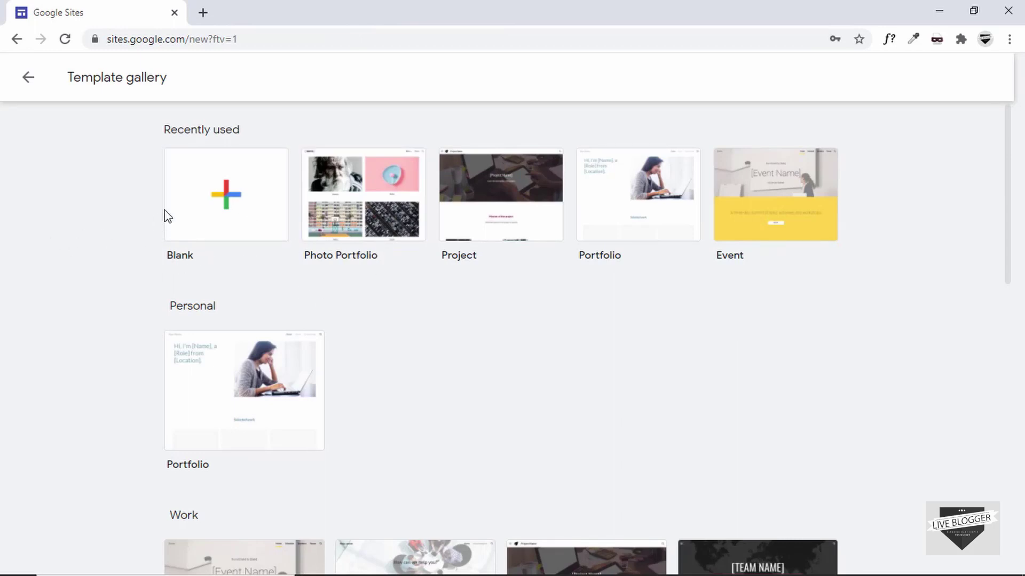
left_click(230, 215)
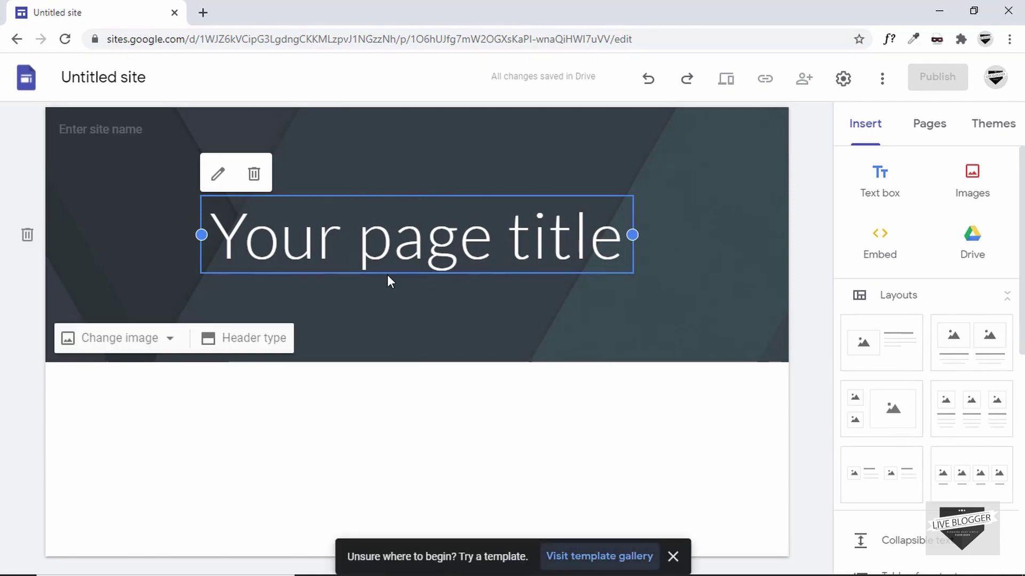
double_click(271, 240)
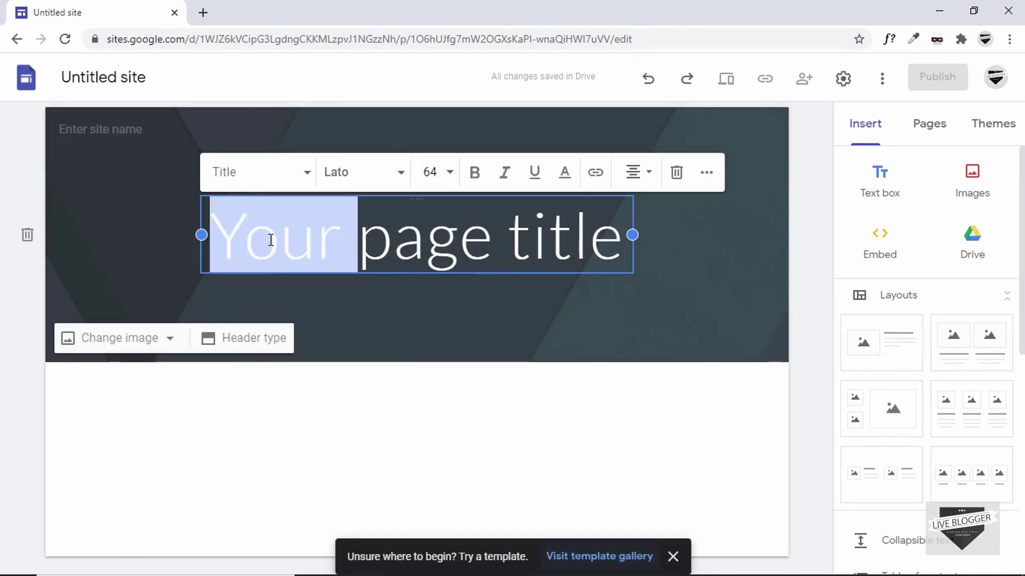
left_click(270, 236)
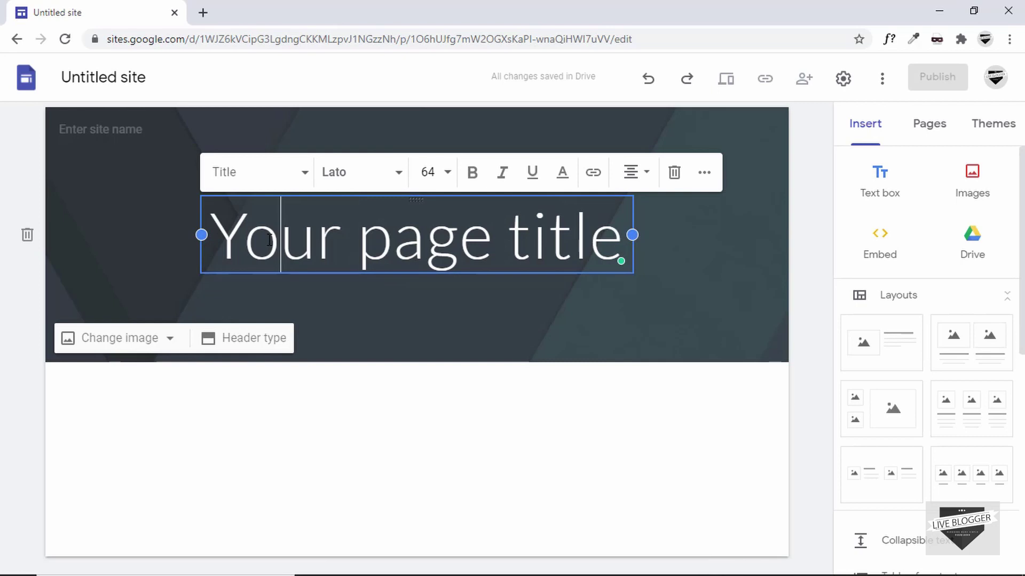
Rename the untitled site document as Live Blogger.
left_click(181, 75)
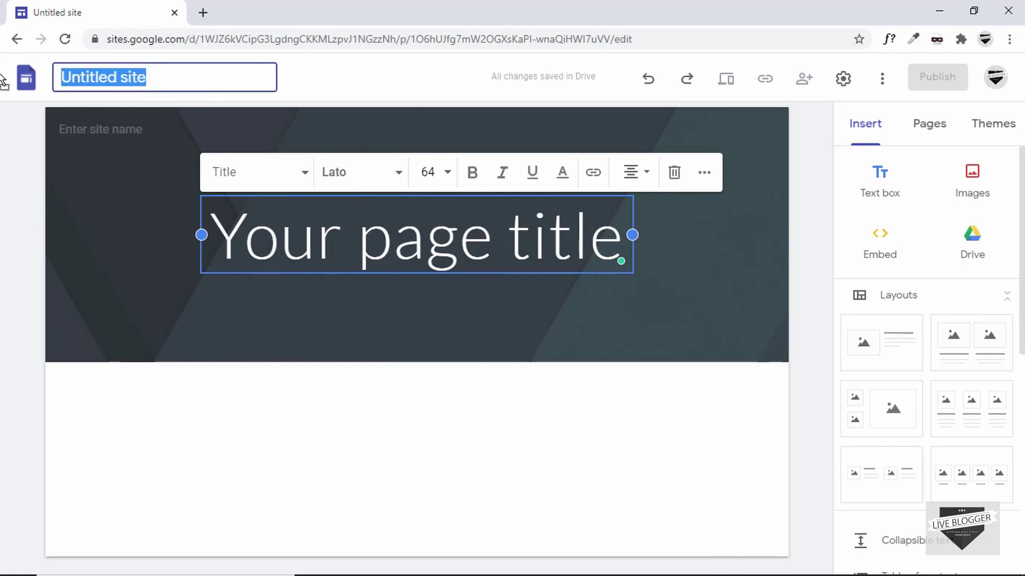
type("Live Bl")
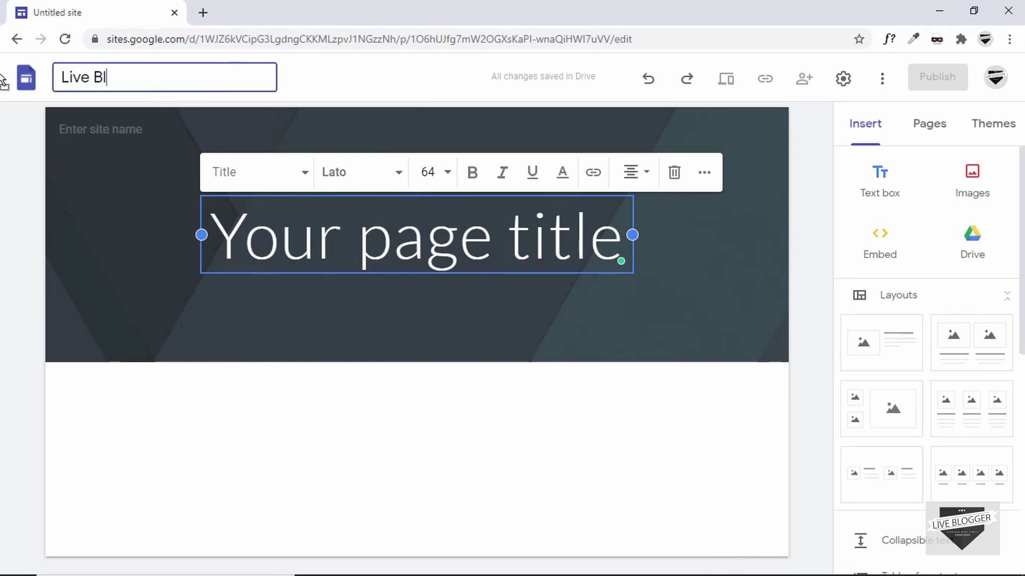
type("ogger")
key("Return")
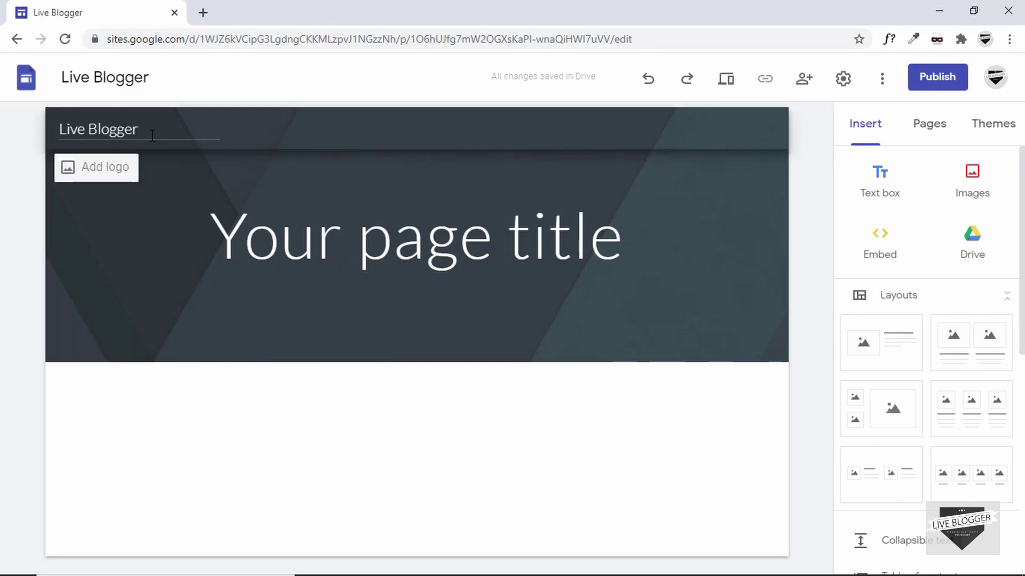
View the logo and favicon options in the site's brand images settings, leaving them unset.
left_click_drag(152, 135, 52, 140)
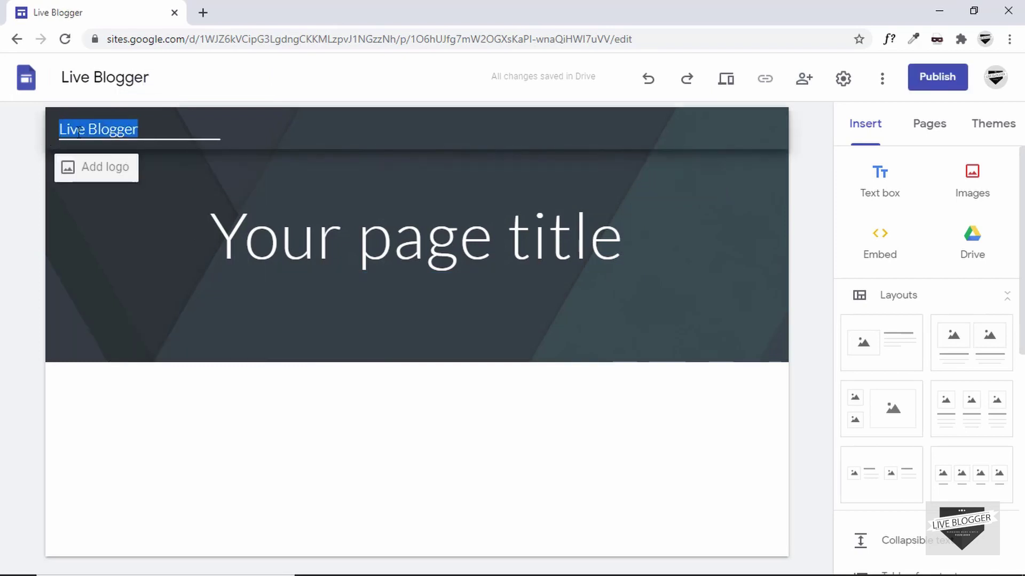
left_click(141, 130)
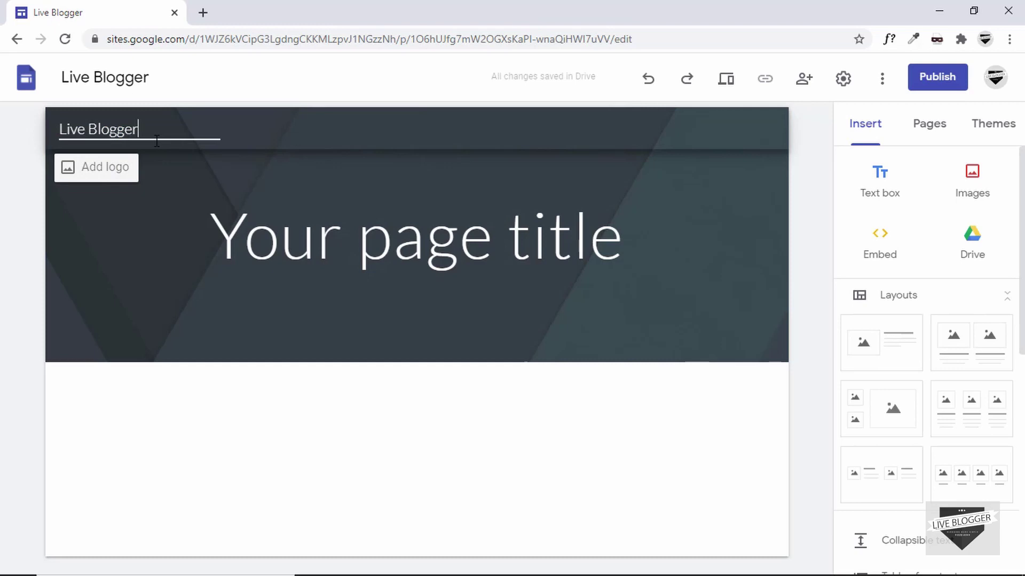
left_click(106, 179)
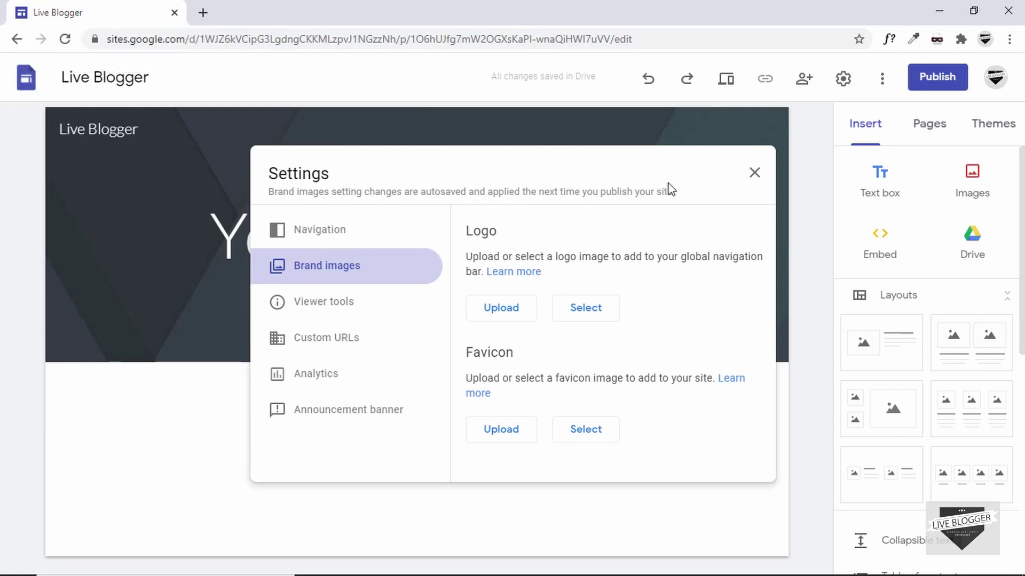
left_click(755, 172)
Replace the placeholder page title in the header with "Learn Webdev".
left_click_drag(215, 238, 625, 240)
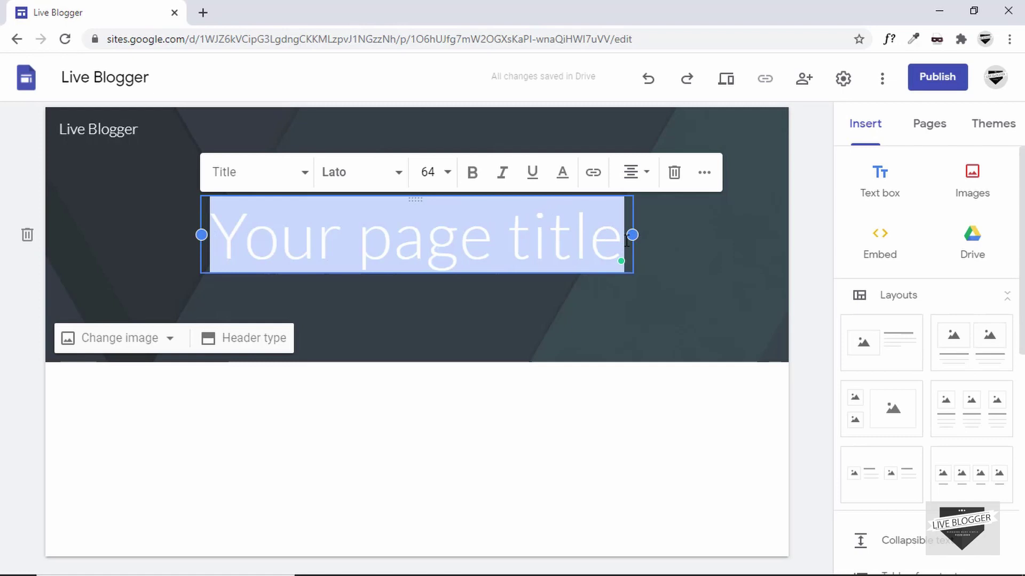
type("Learn Web")
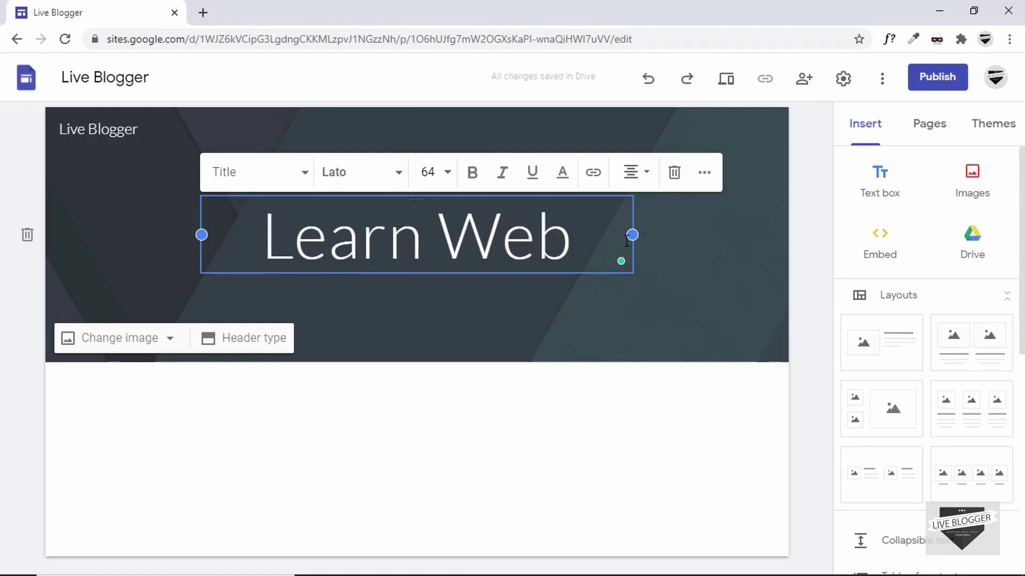
type("dev")
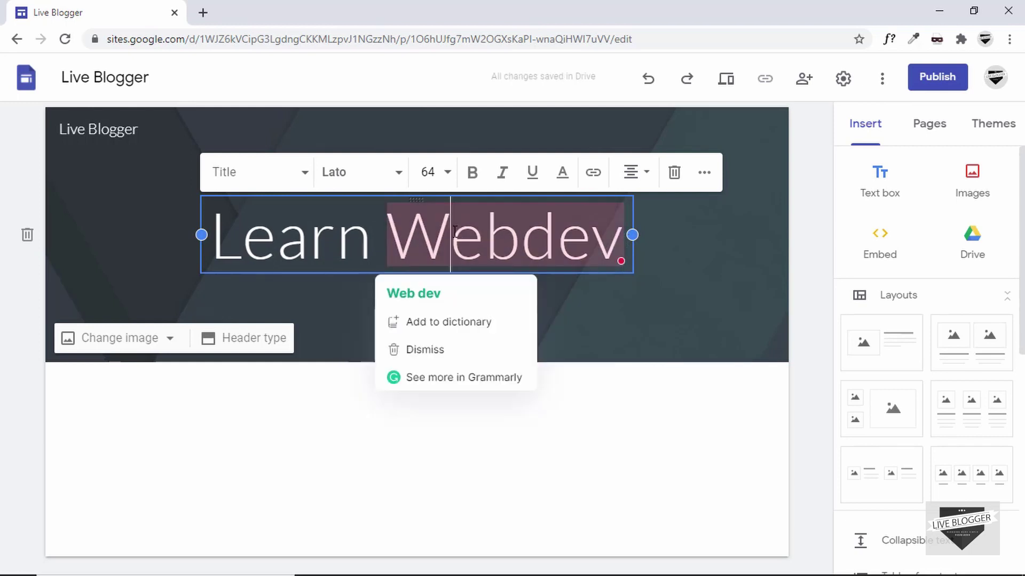
Make the whole page title in the header bold.
left_click(290, 236)
triple_click(290, 236)
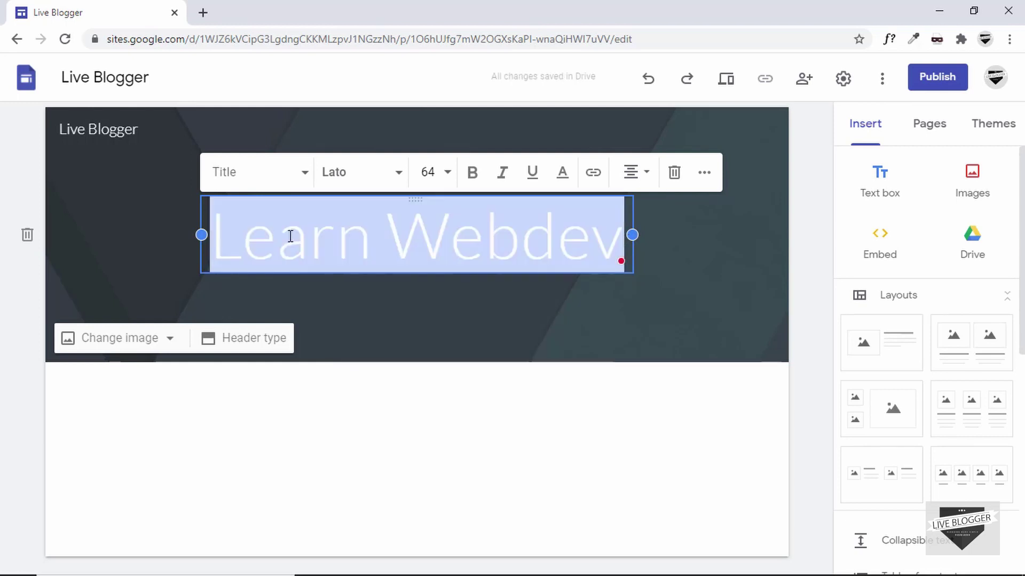
left_click(472, 171)
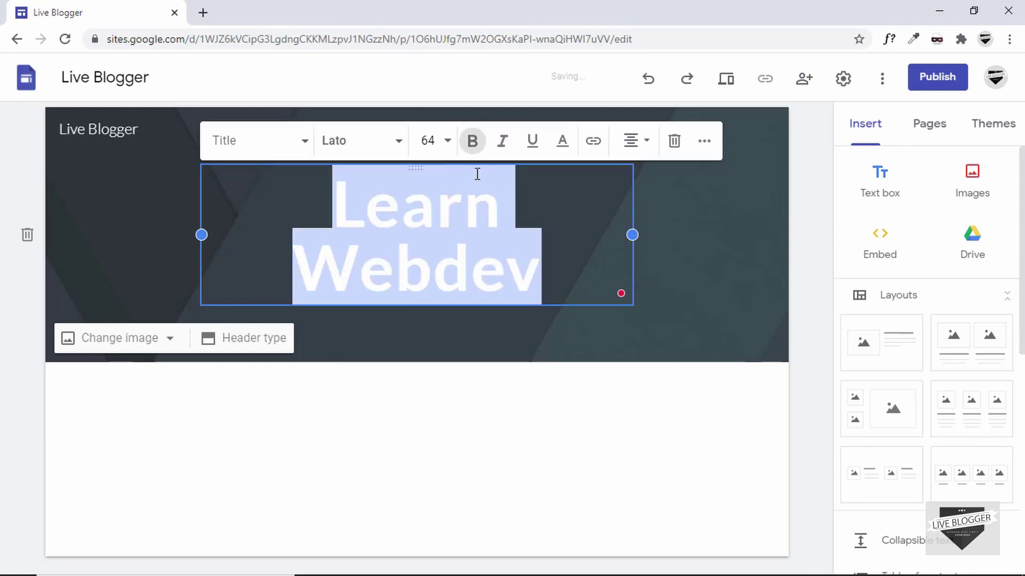
Set the font size of the "Learn Webdev" title in the header to 48.
left_click(449, 144)
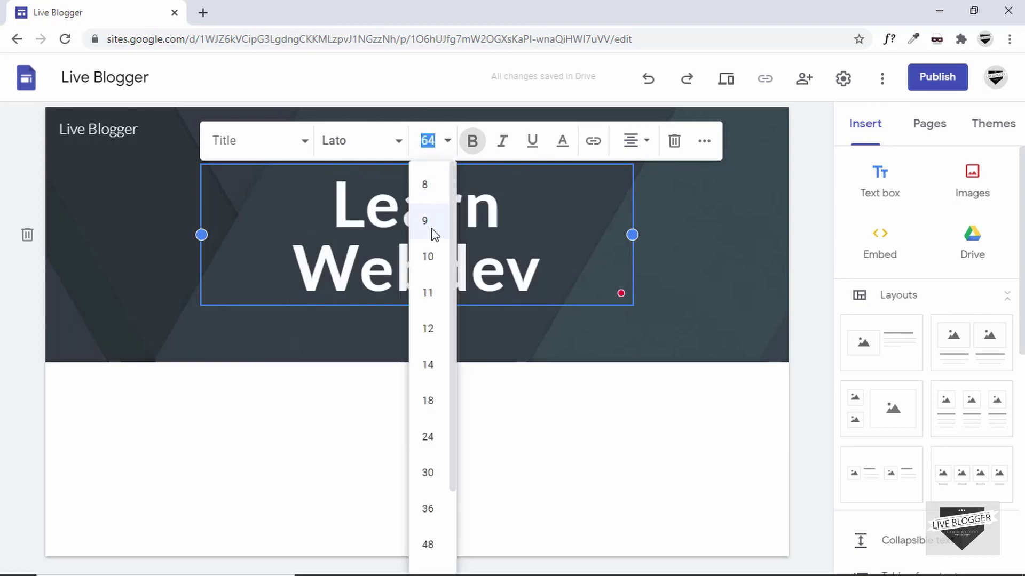
scroll(426, 356, "down", 2)
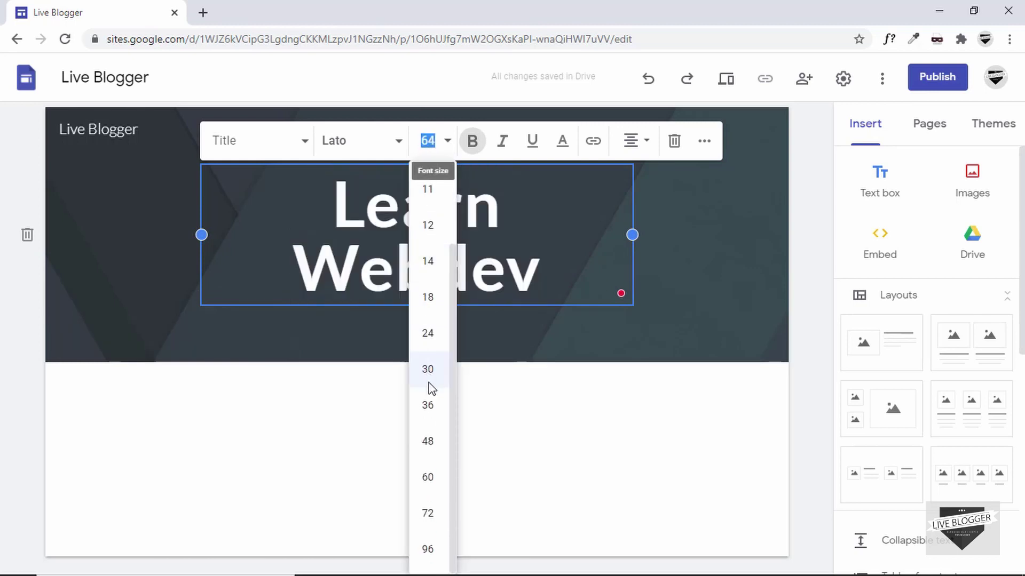
left_click(428, 381)
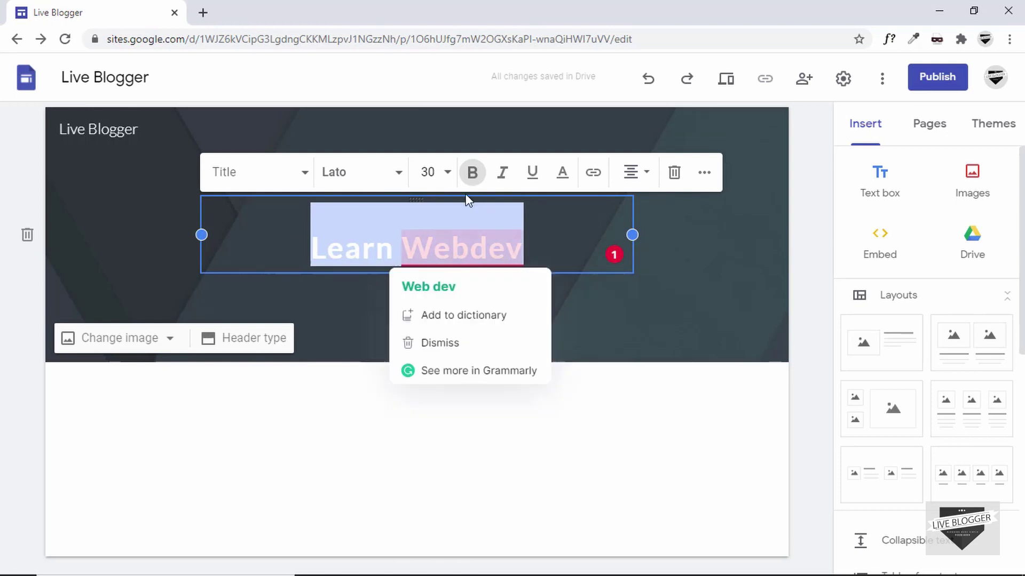
left_click(448, 171)
scroll(430, 395, "down", 1)
left_click(430, 448)
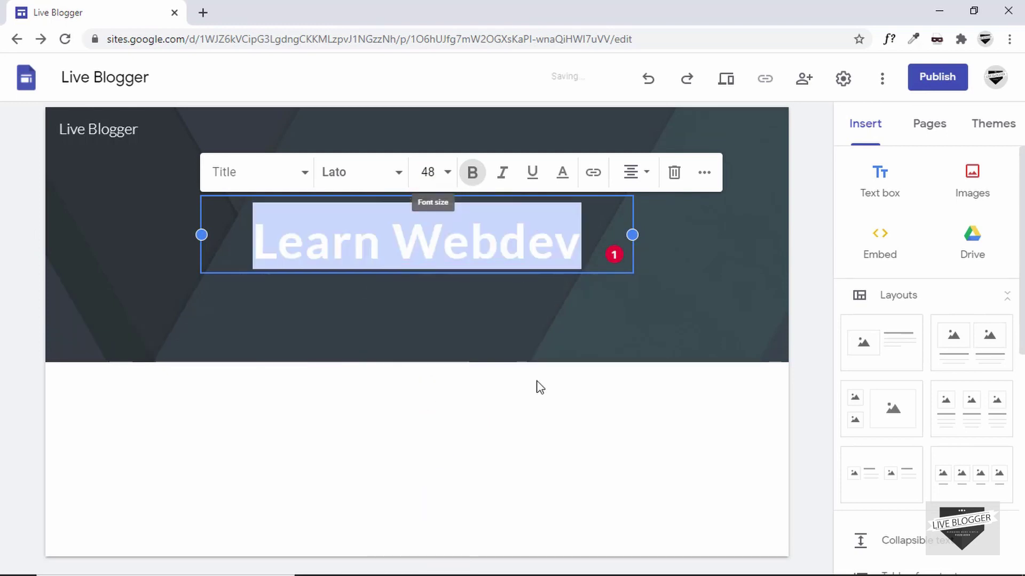
left_click(805, 320)
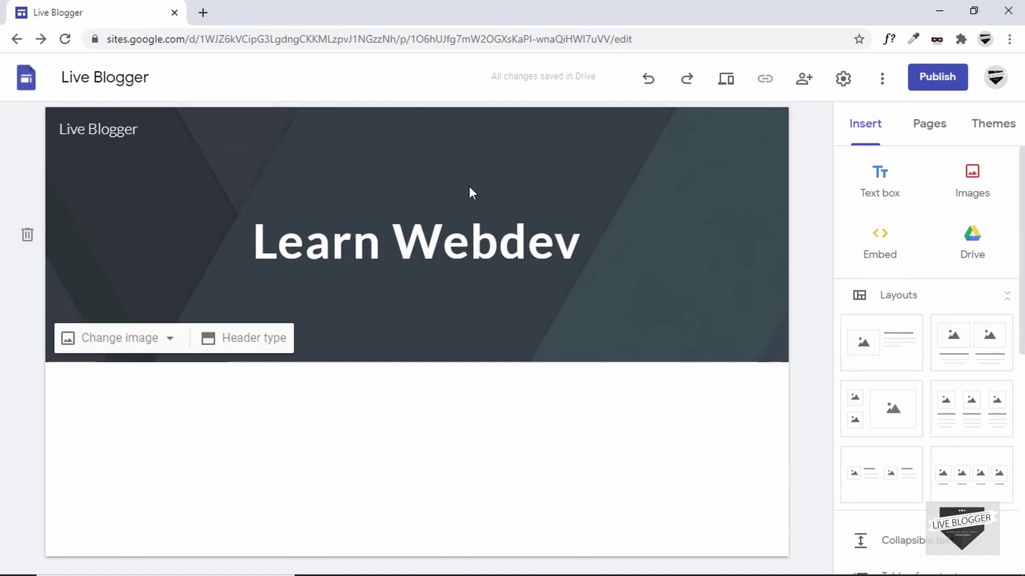
Replace the header background with the blurred cyan light image from the image gallery.
left_click(157, 348)
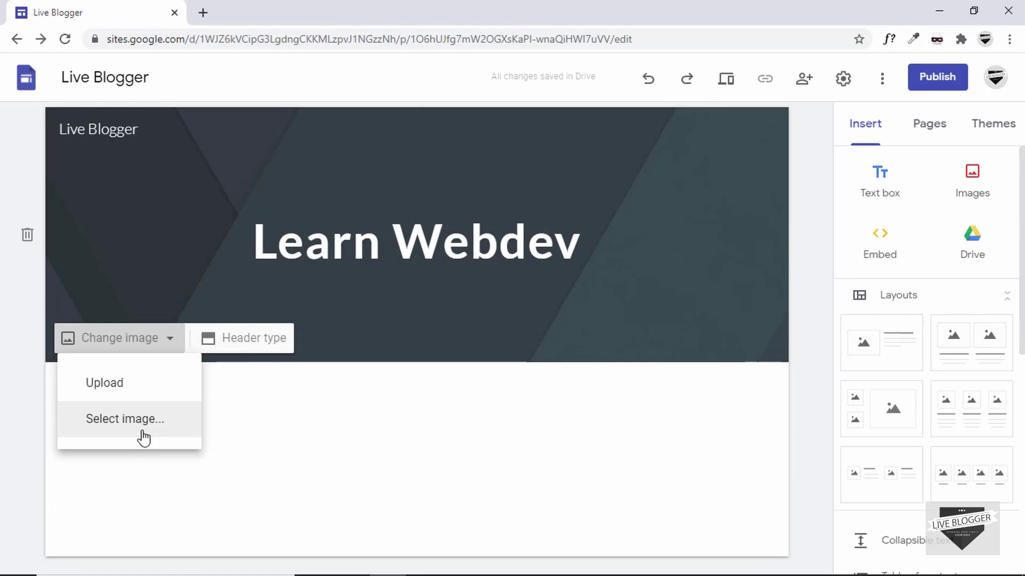
left_click(116, 422)
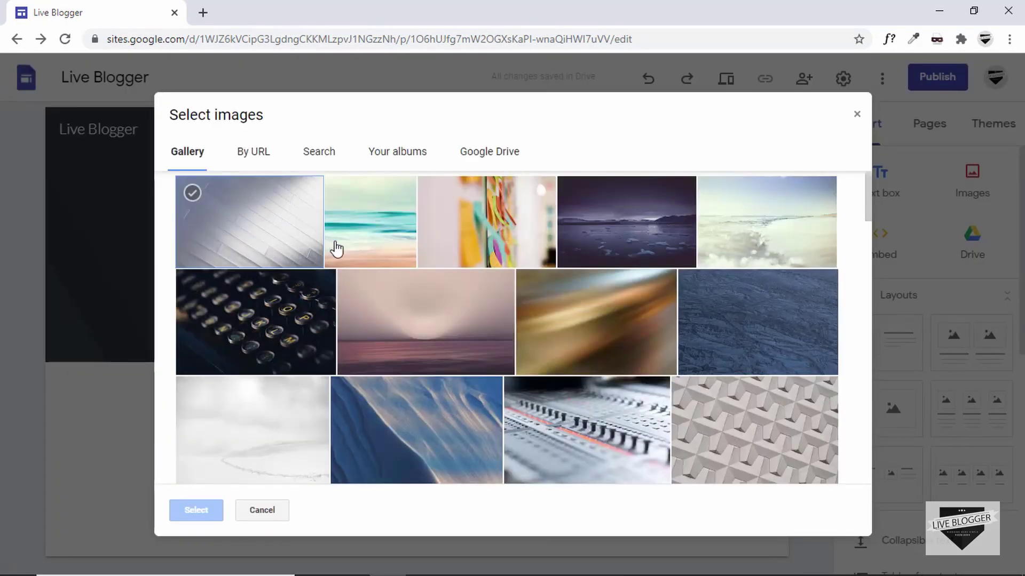
left_click(268, 202)
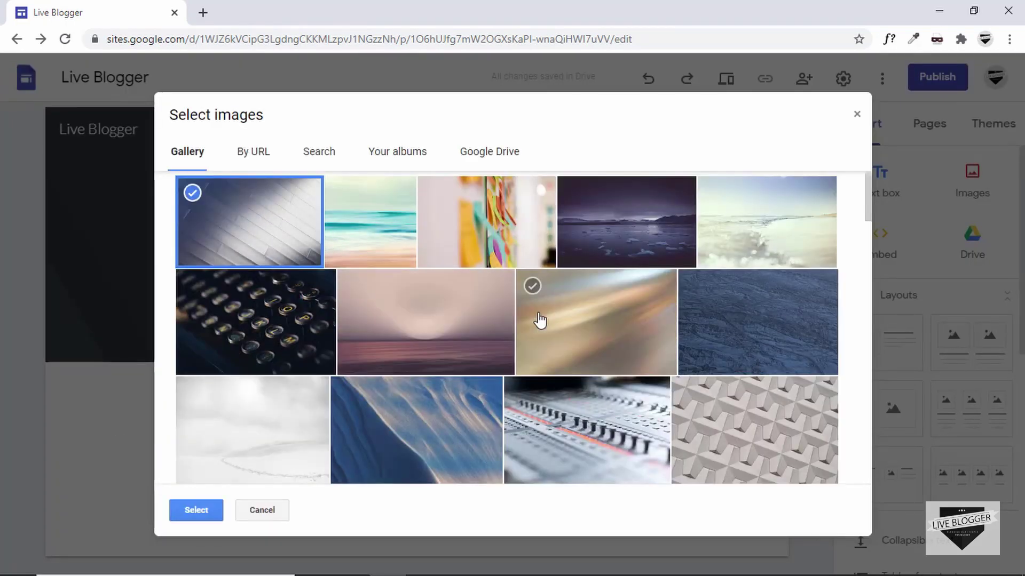
scroll(540, 320, "down", 4)
scroll(540, 321, "down", 5)
scroll(540, 320, "up", 1)
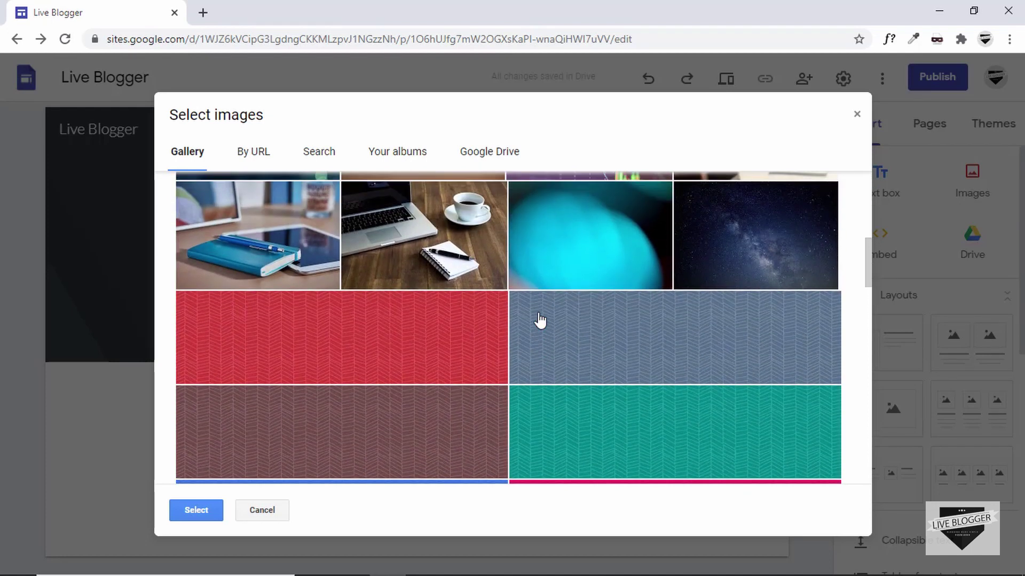
scroll(539, 320, "down", 2)
scroll(538, 320, "up", 3)
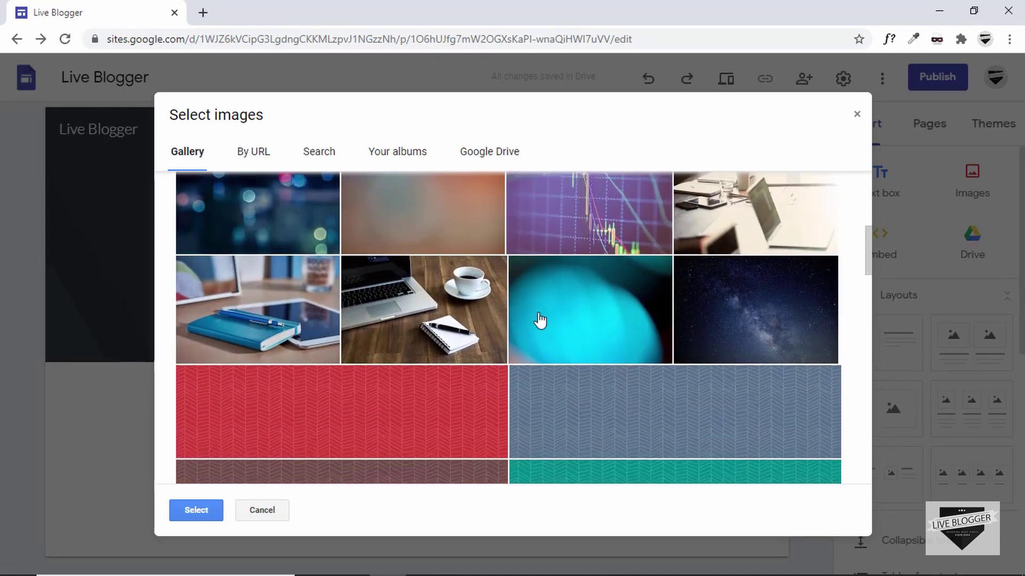
left_click(571, 292)
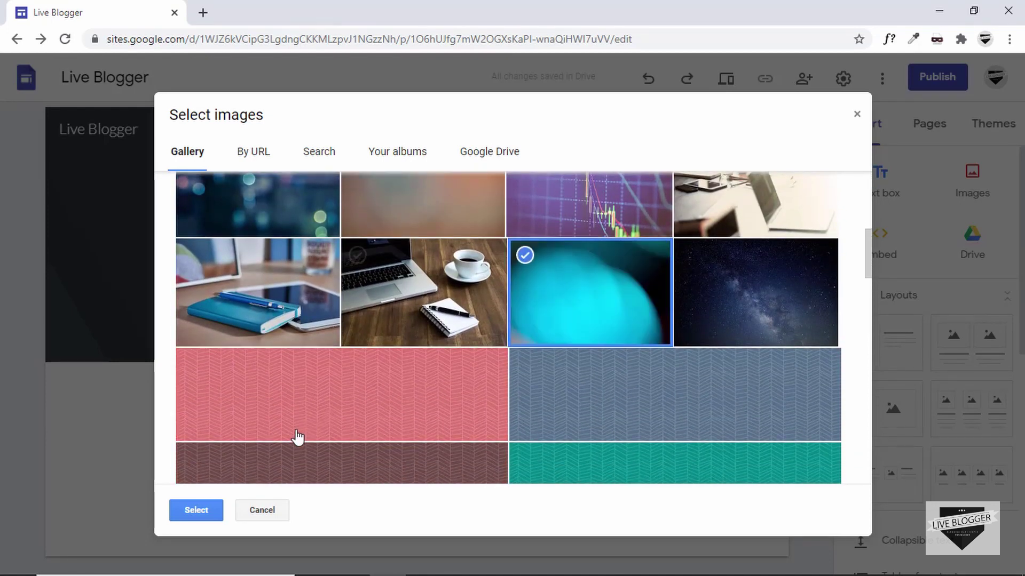
left_click(195, 511)
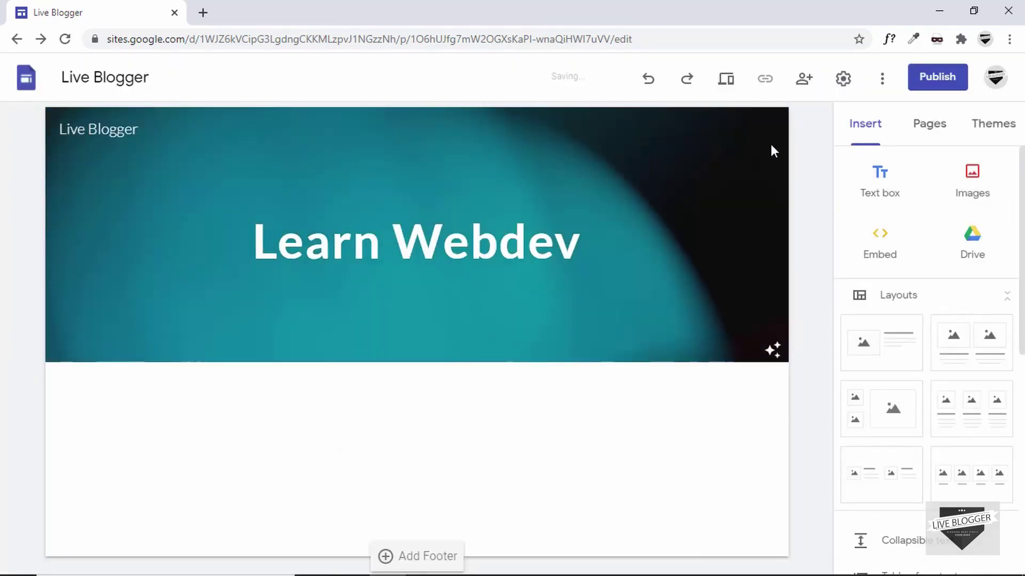
Upload the Unsplash photo of a man working on a laptop from the Google Sites folder as the header image.
mouse_move(273, 323)
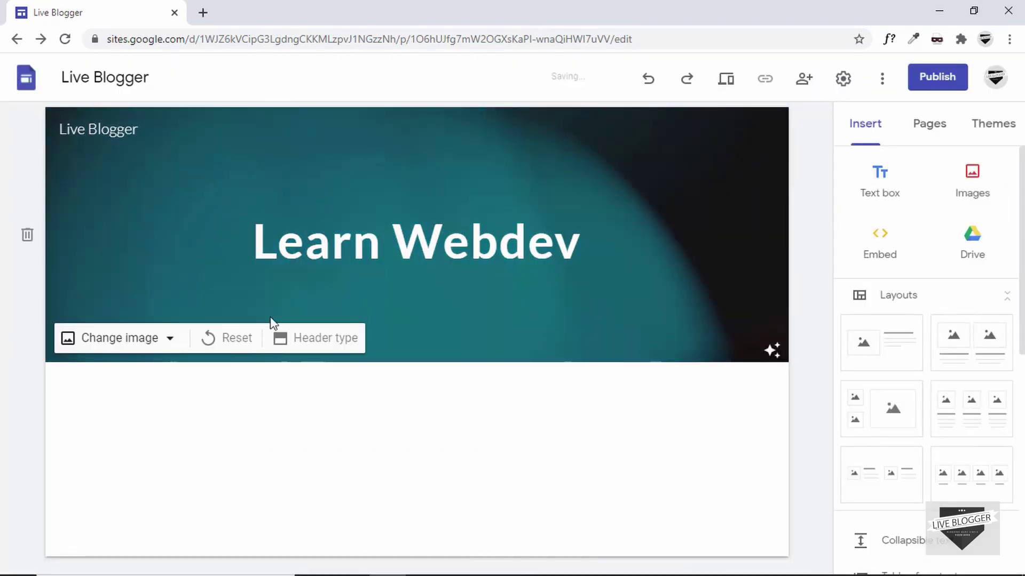
left_click(142, 345)
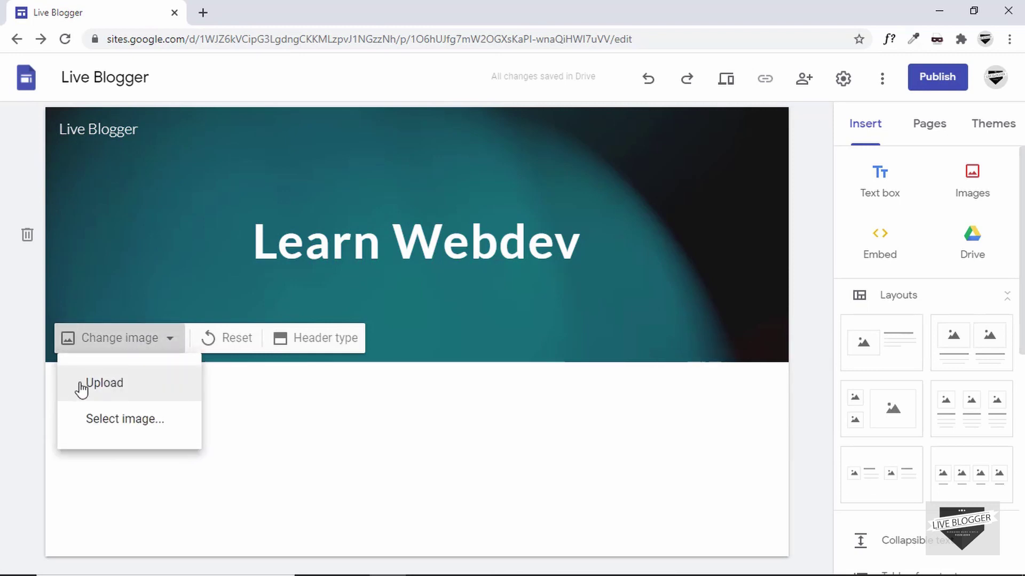
left_click(112, 388)
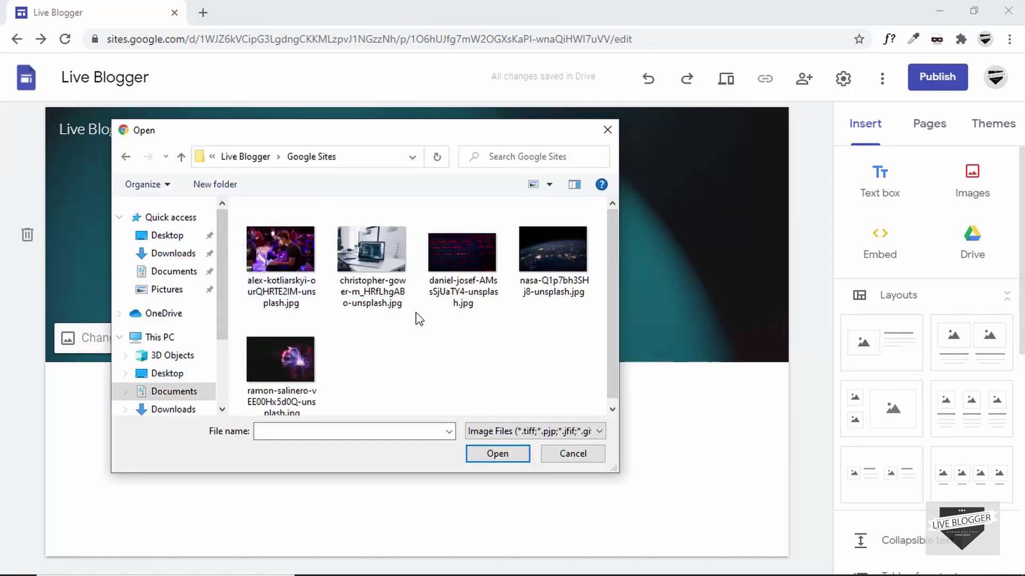
left_click_drag(468, 140, 636, 178)
left_click(451, 299)
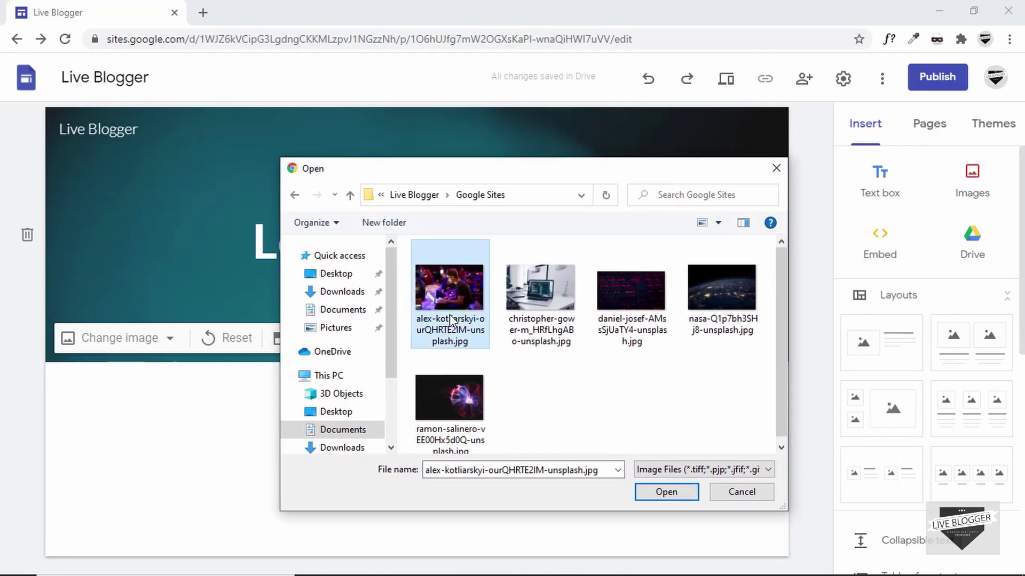
left_click(666, 492)
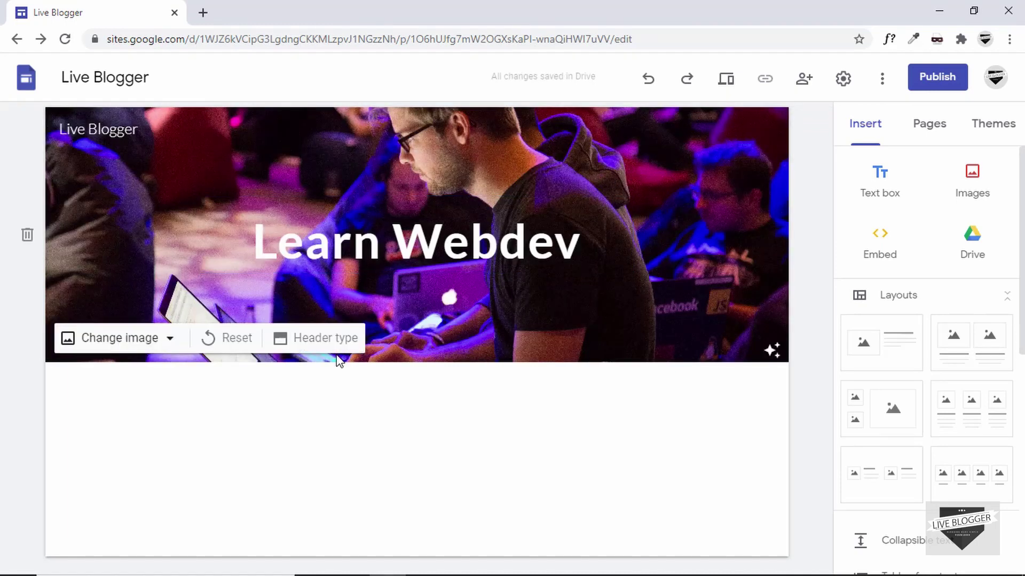
Try the Cover, Large banner and Title only header types and switch the header back to Banner.
left_click(319, 341)
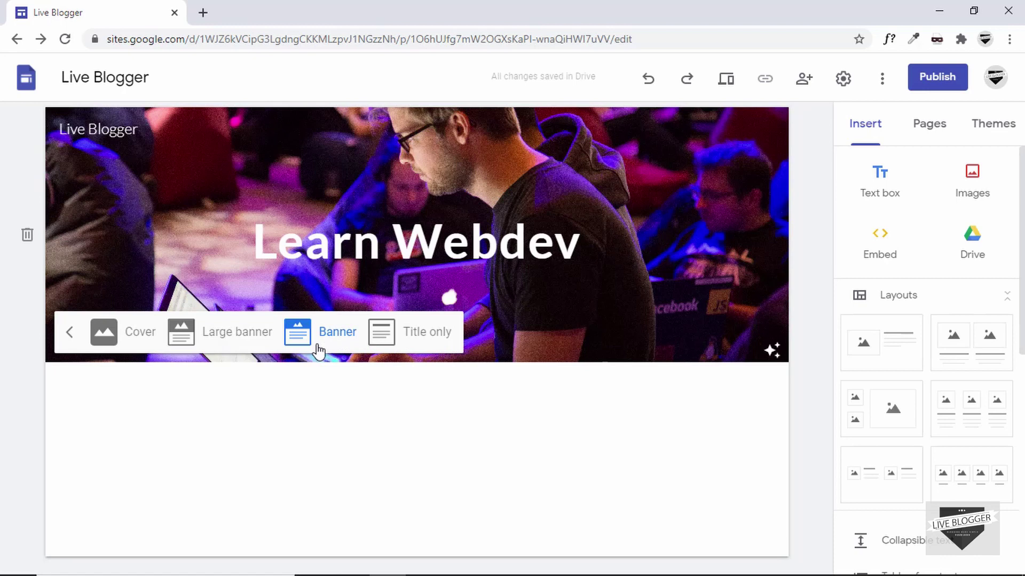
left_click(334, 339)
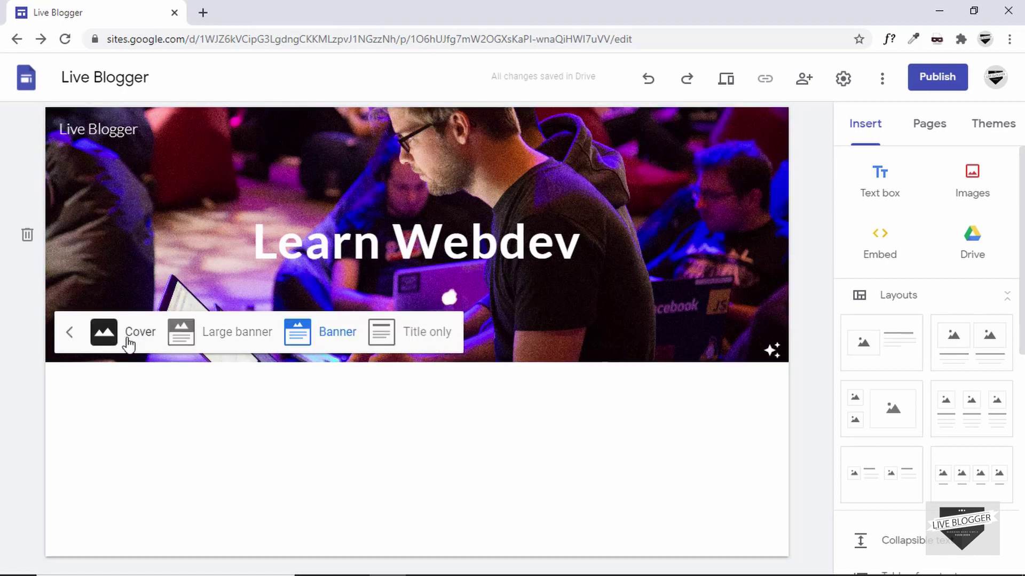
left_click(130, 342)
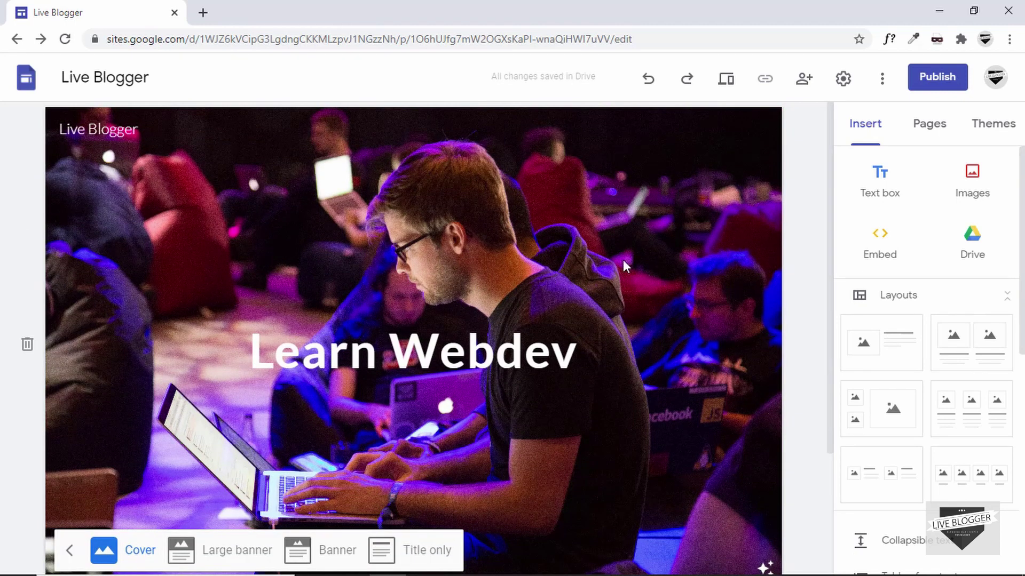
scroll(623, 260, "down", 3)
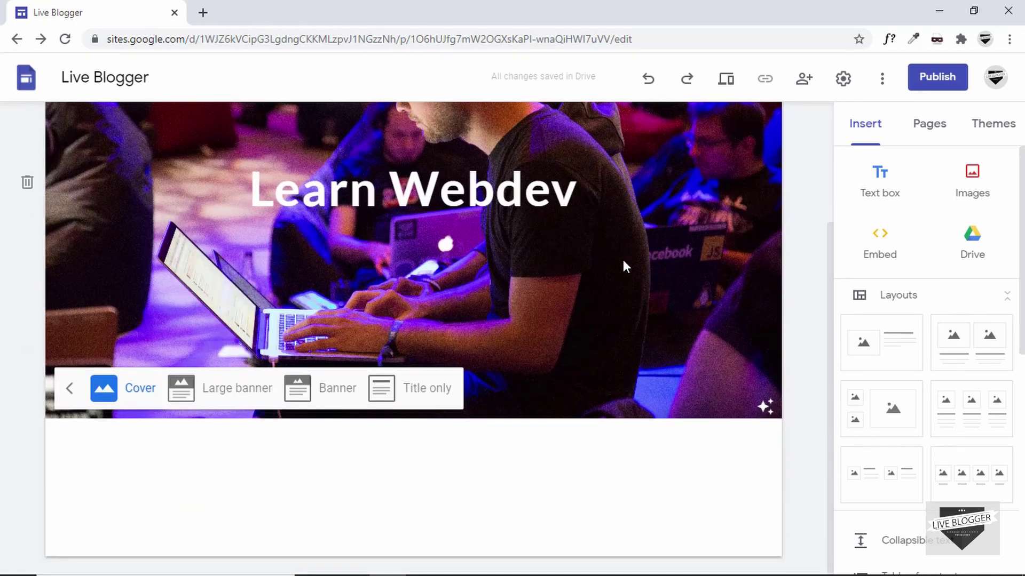
scroll(623, 260, "up", 3)
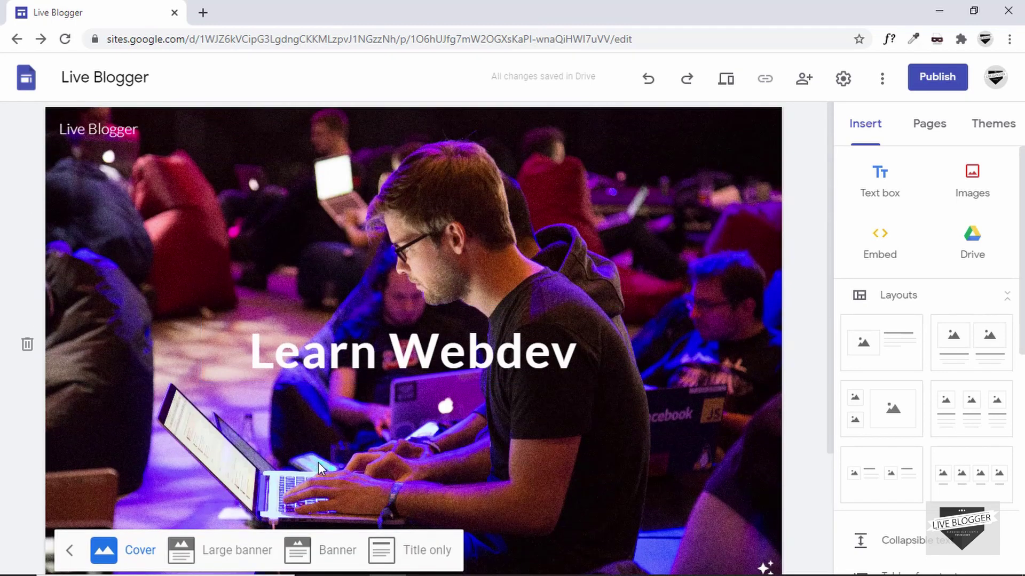
left_click(213, 550)
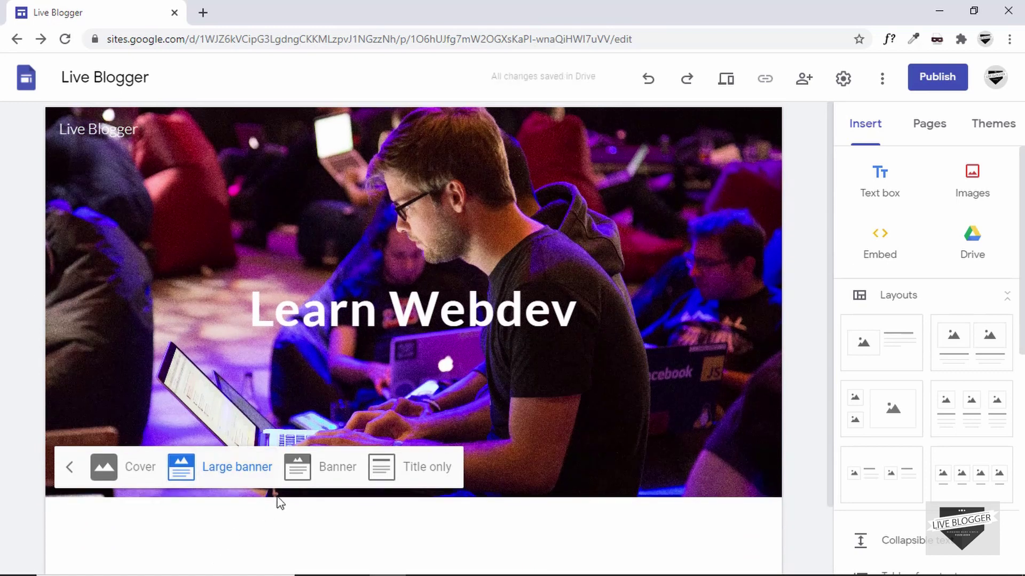
left_click(321, 480)
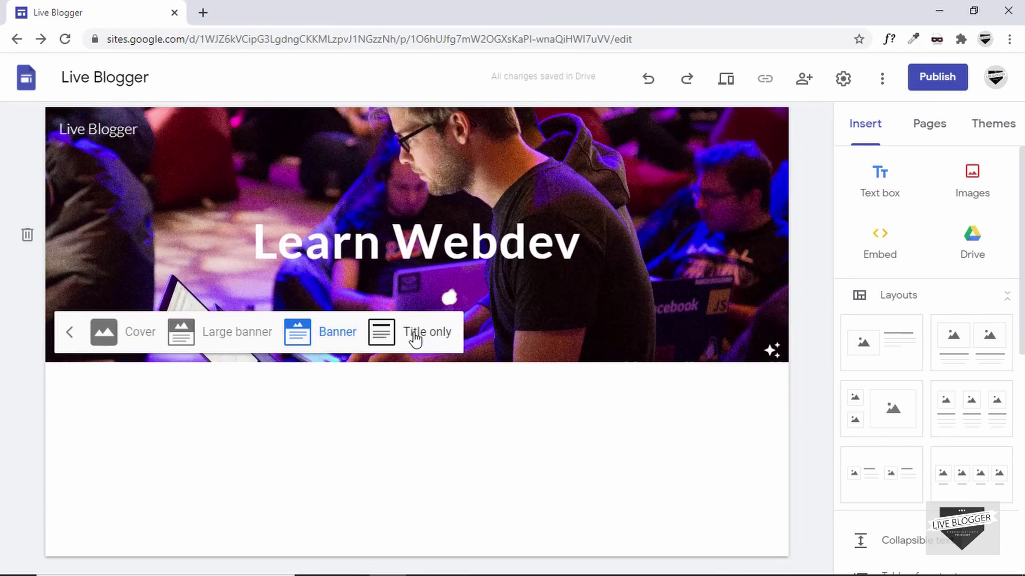
left_click(415, 339)
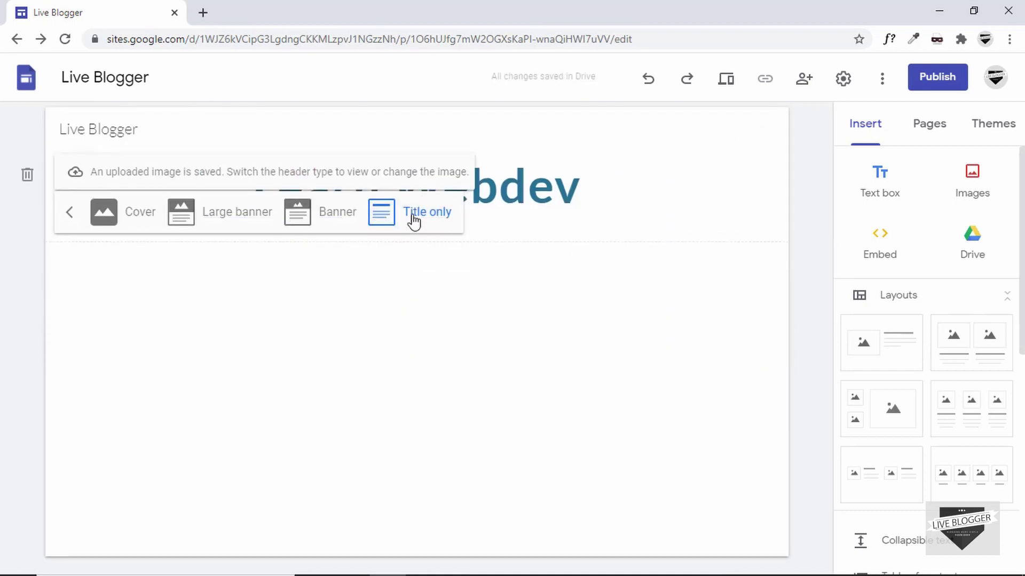
left_click(322, 213)
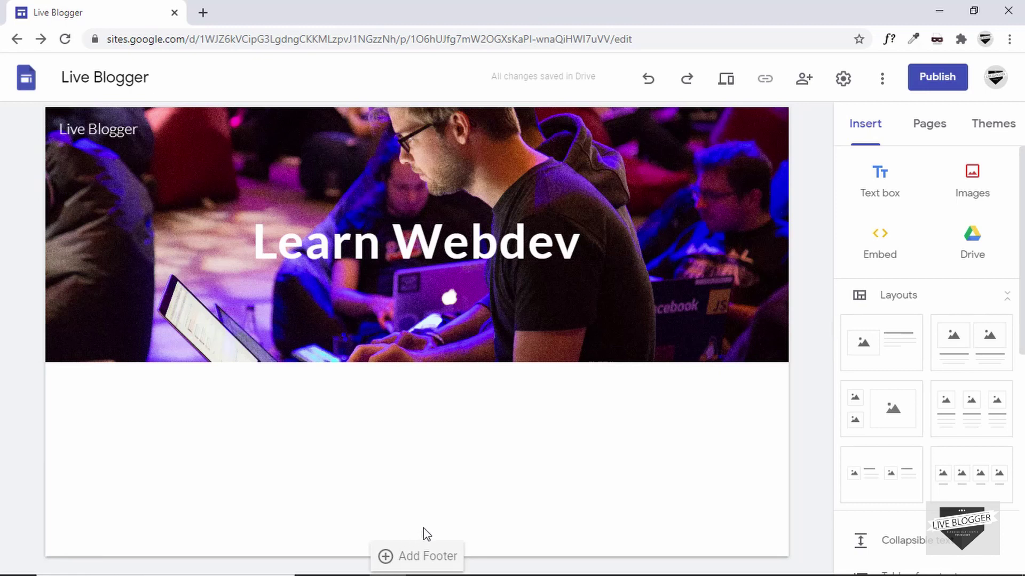
Add a footer with the centered text "This website was designed by Live Blogger".
left_click(420, 557)
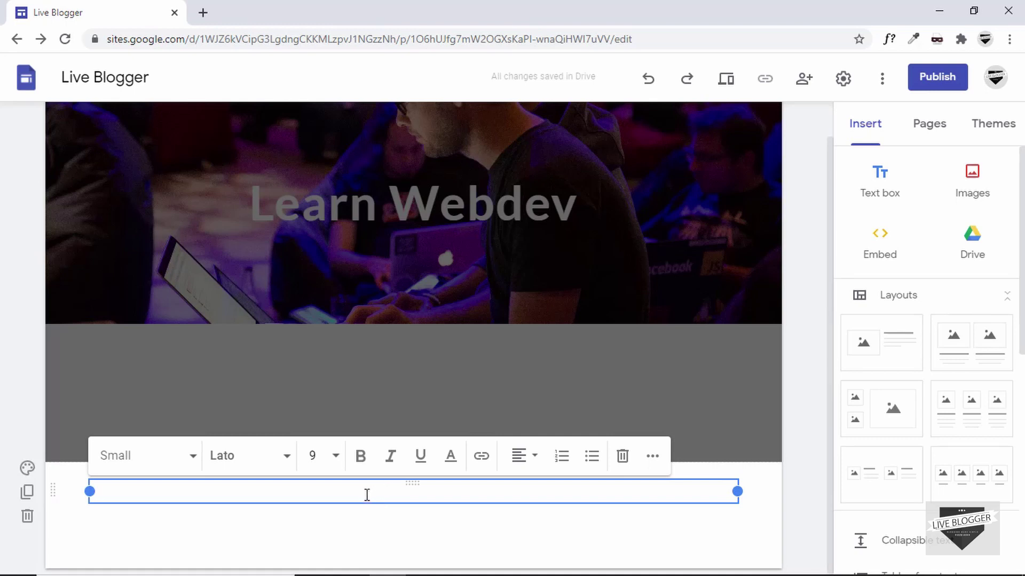
type("This website was designed by Live Blogger")
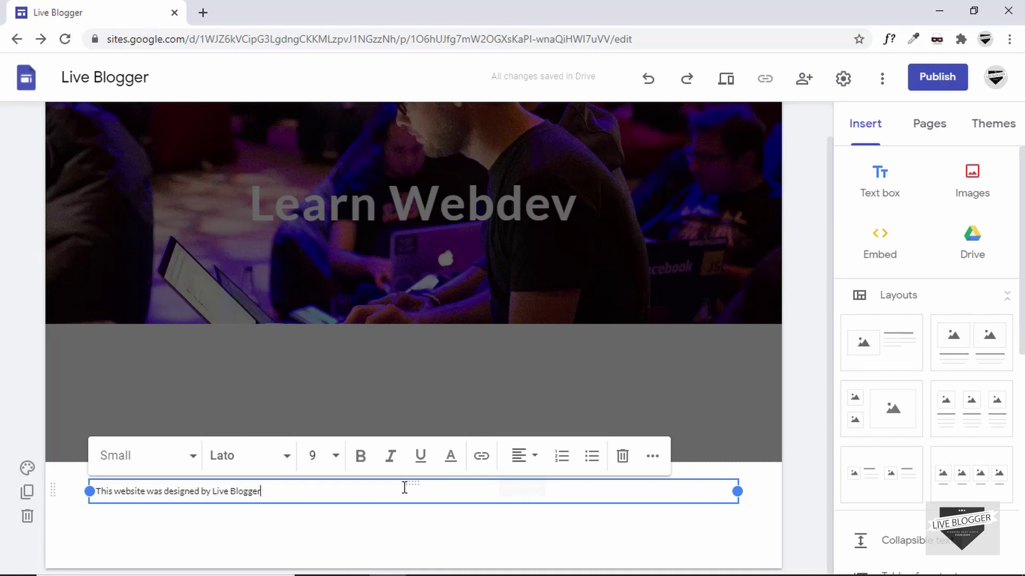
left_click(521, 456)
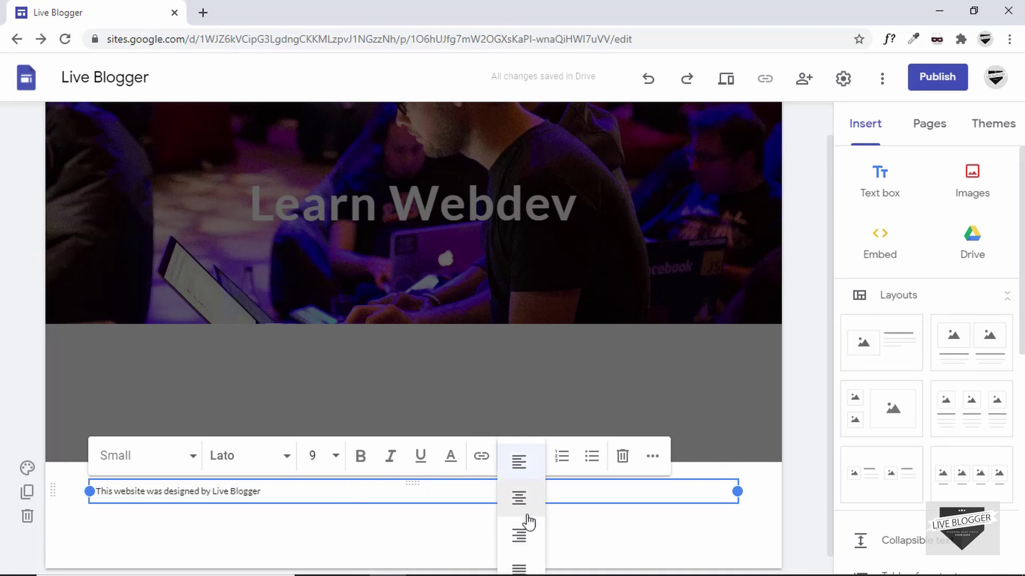
left_click(521, 499)
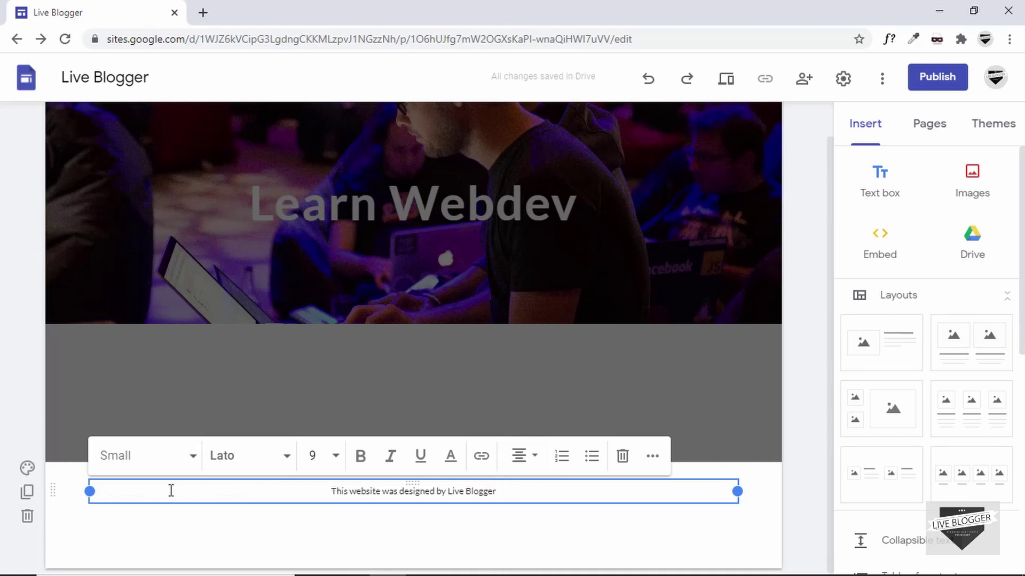
Set the footer's section background to Emphasis 2 after trying Emphasis 1.
left_click(27, 472)
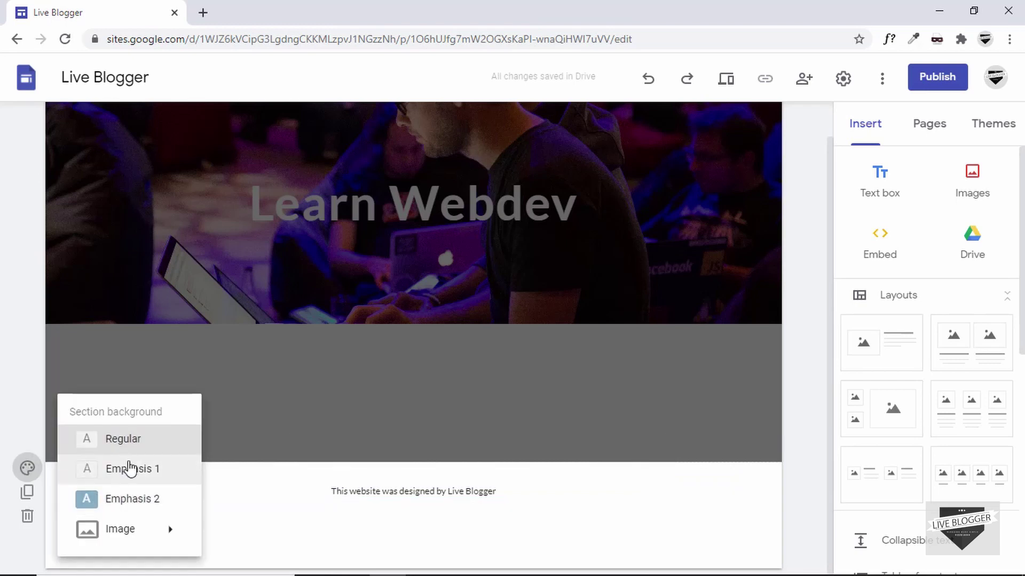
left_click(127, 473)
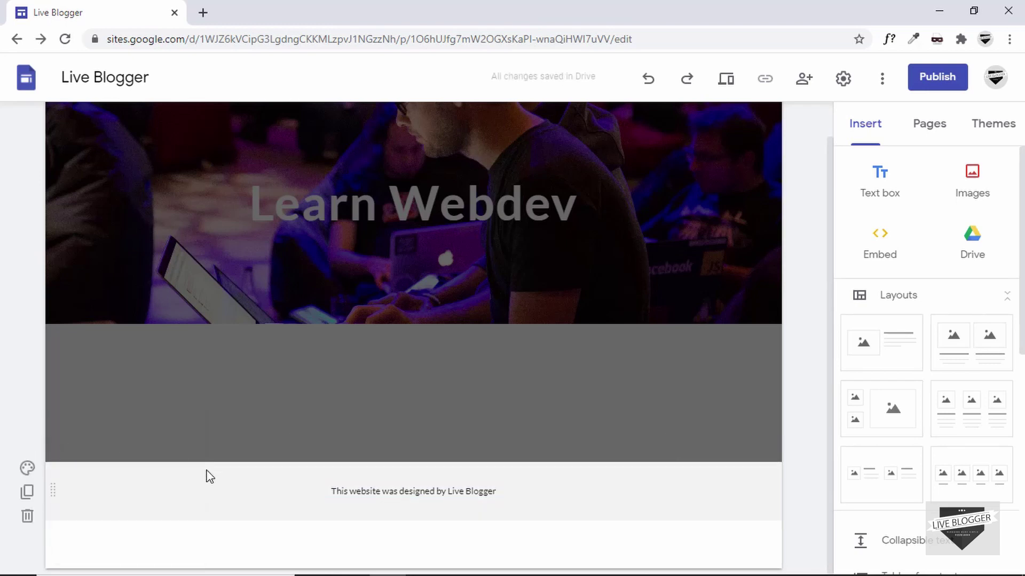
left_click(28, 469)
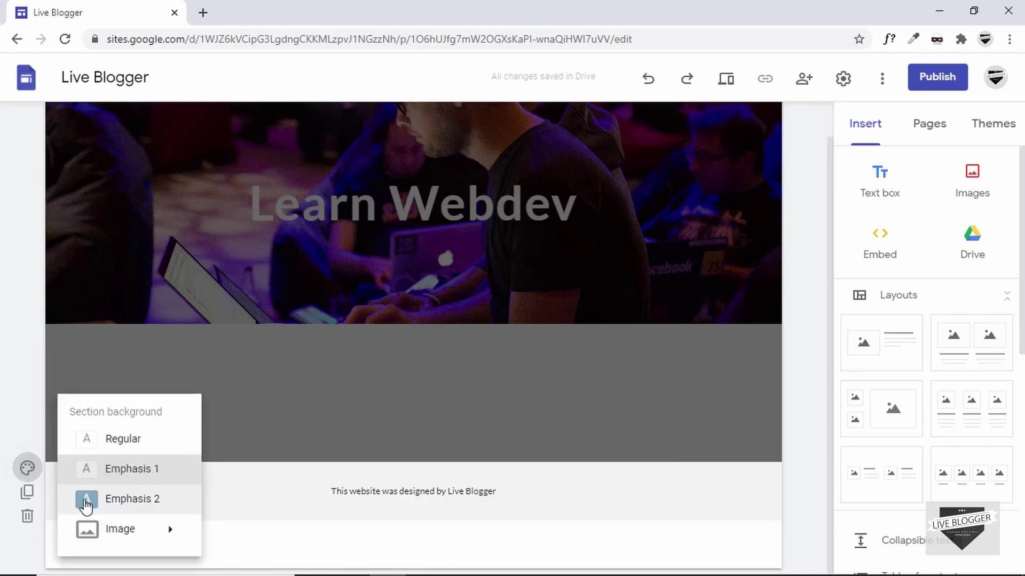
left_click(87, 497)
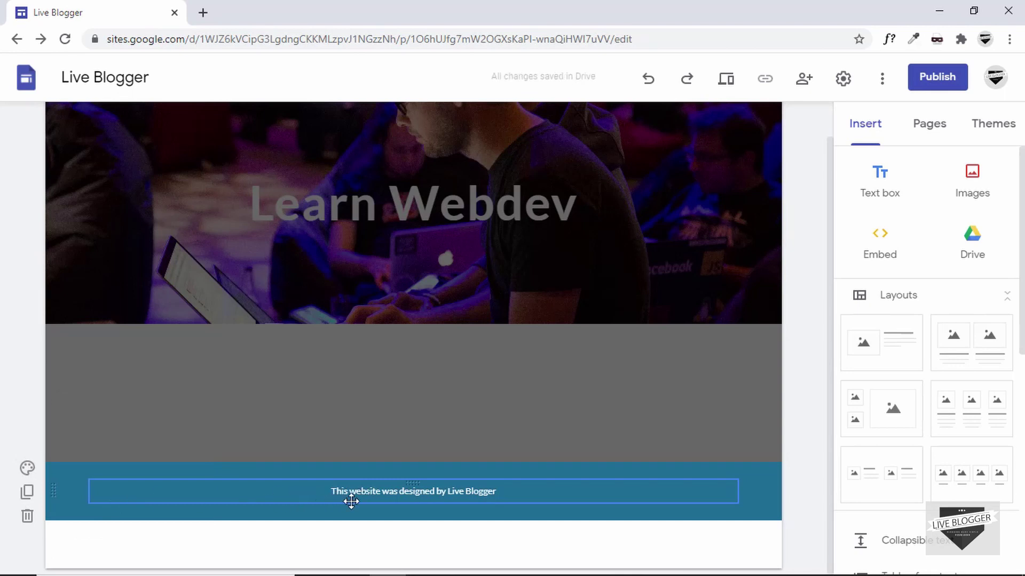
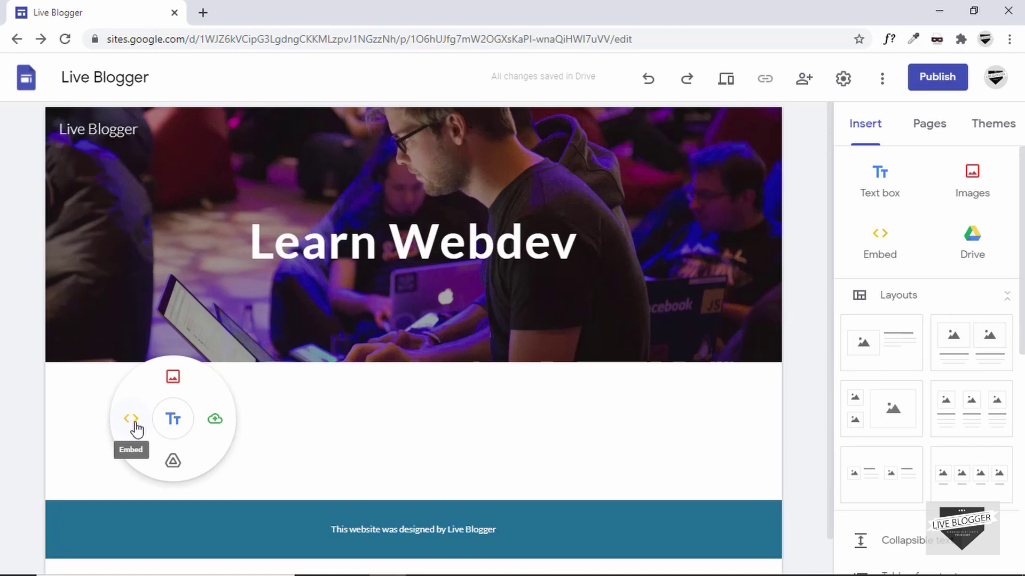
Add a text box below the header image with the Heading-style text "Introduction".
left_click(180, 423)
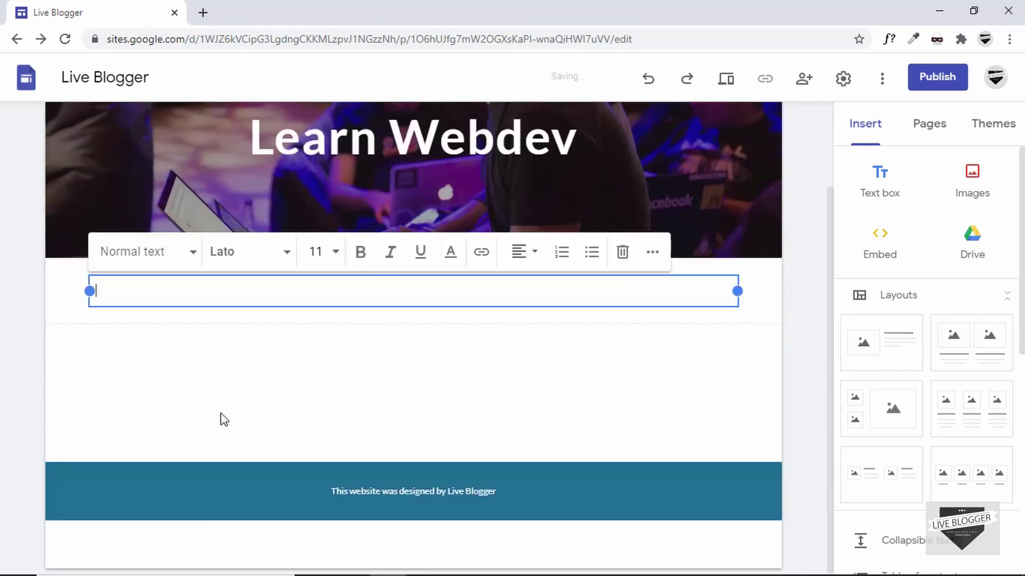
left_click(180, 261)
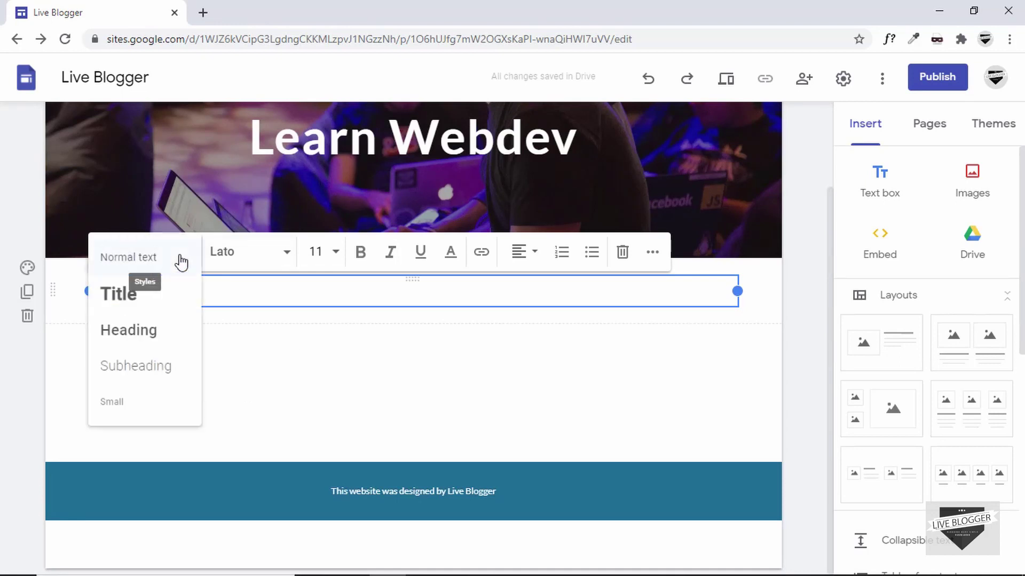
left_click(143, 331)
left_click(199, 298)
type("Introduction")
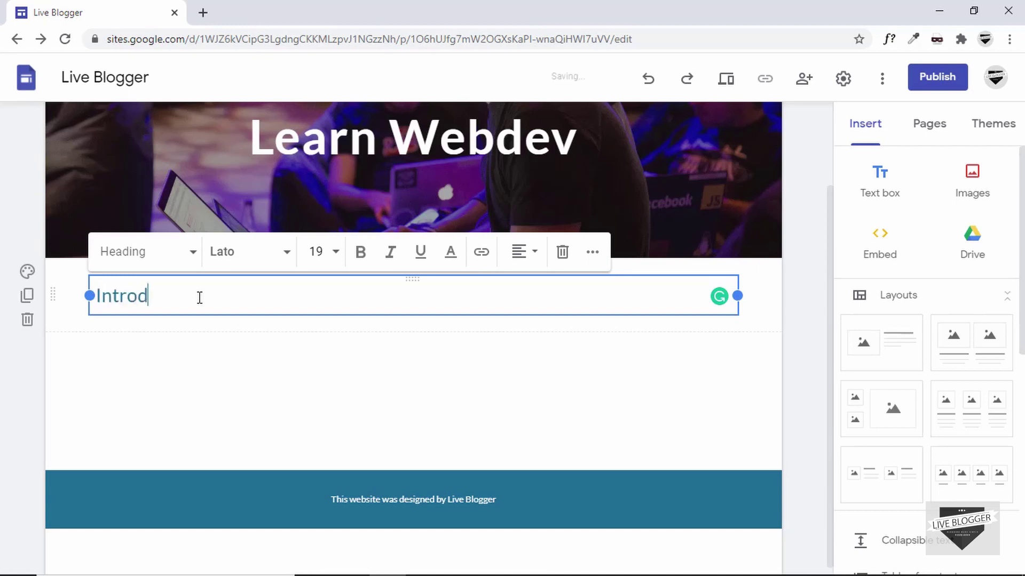
Make the whole "Introduction" heading bold.
double_click(200, 297)
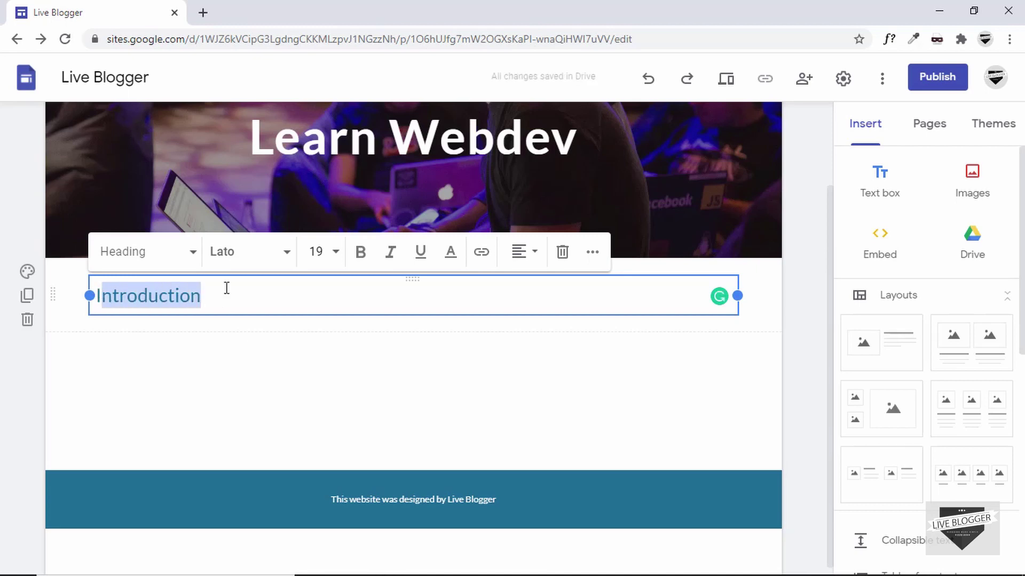
left_click(267, 294)
double_click(266, 294)
left_click(360, 251)
left_click(355, 352)
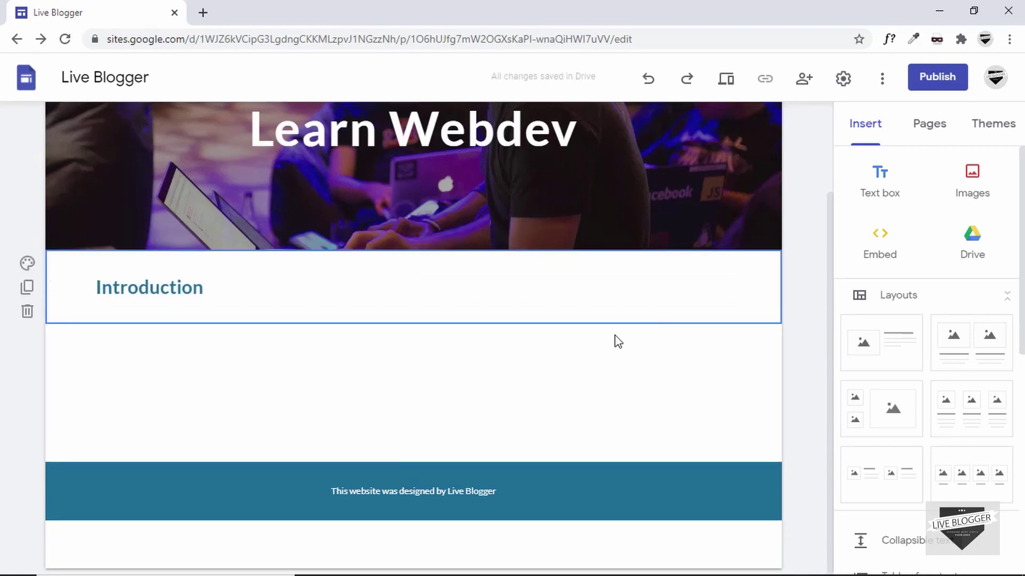
Add a text box below the heading and paste the "What is Lorem Ipsum?" text from lipsum.com, from its start through "type specimen book.".
left_click(887, 189)
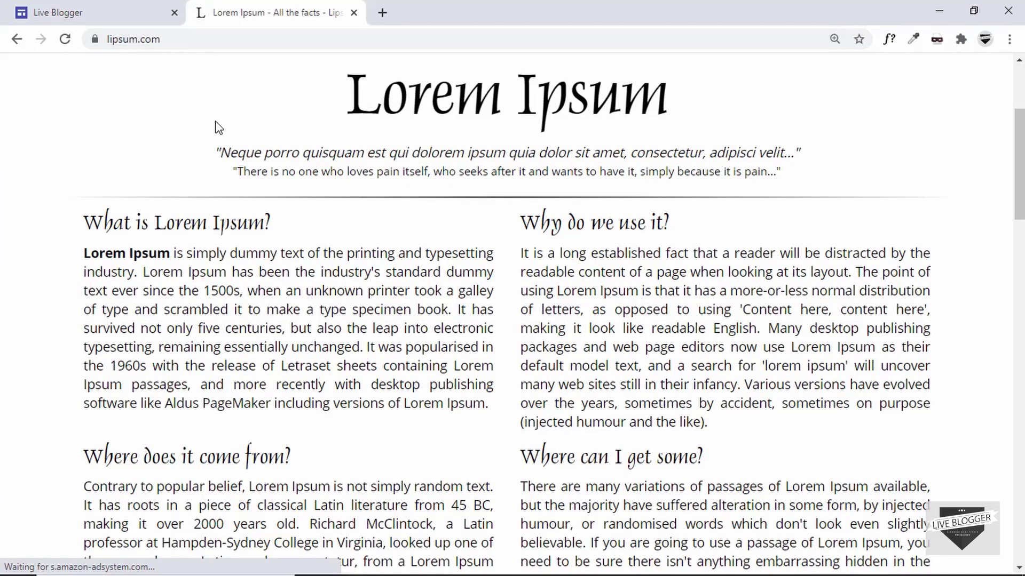
scroll(256, 237, "down", 1)
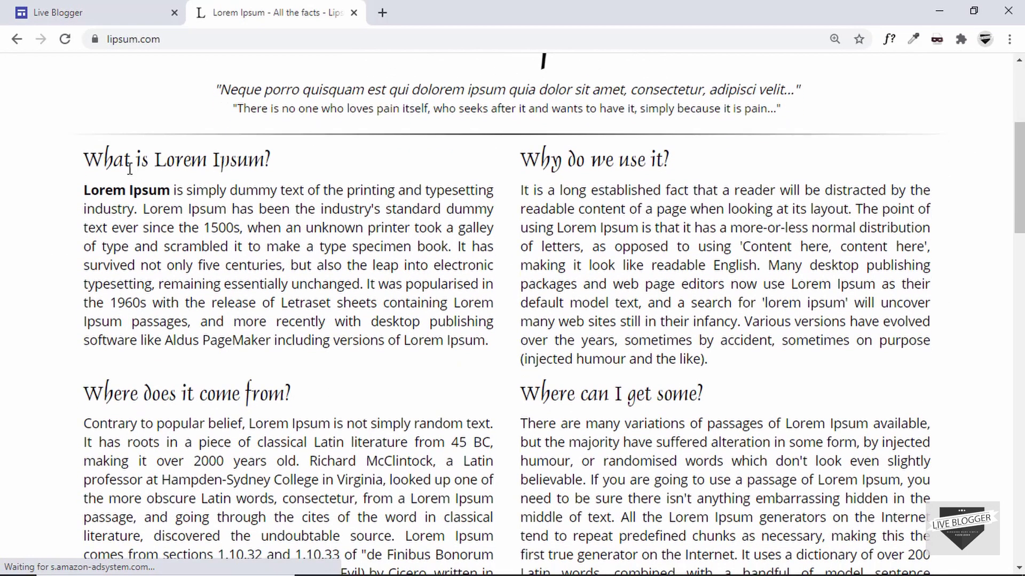
left_click_drag(116, 209, 449, 249)
key("ctrl+c")
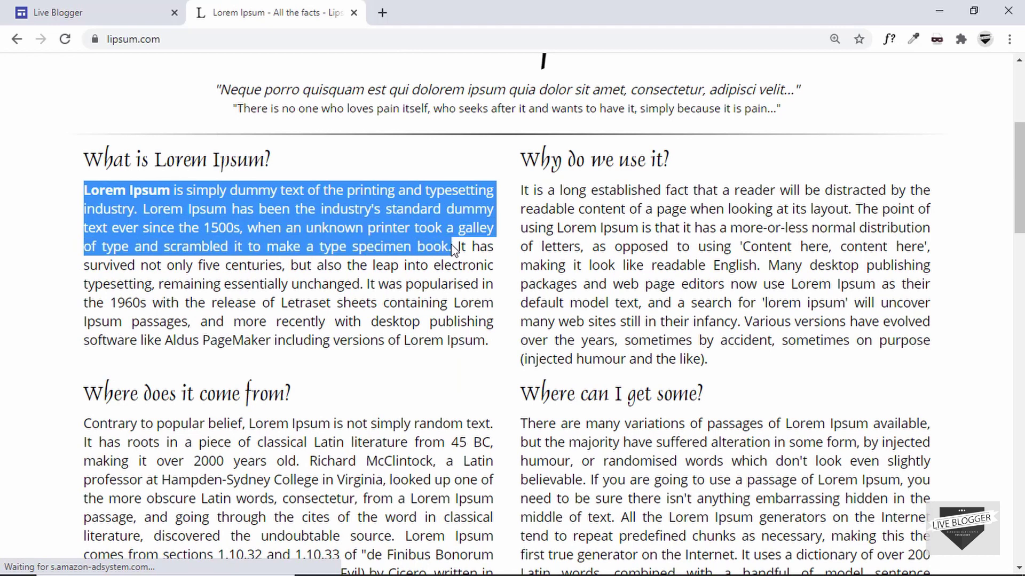
key("ctrl+shift+Tab")
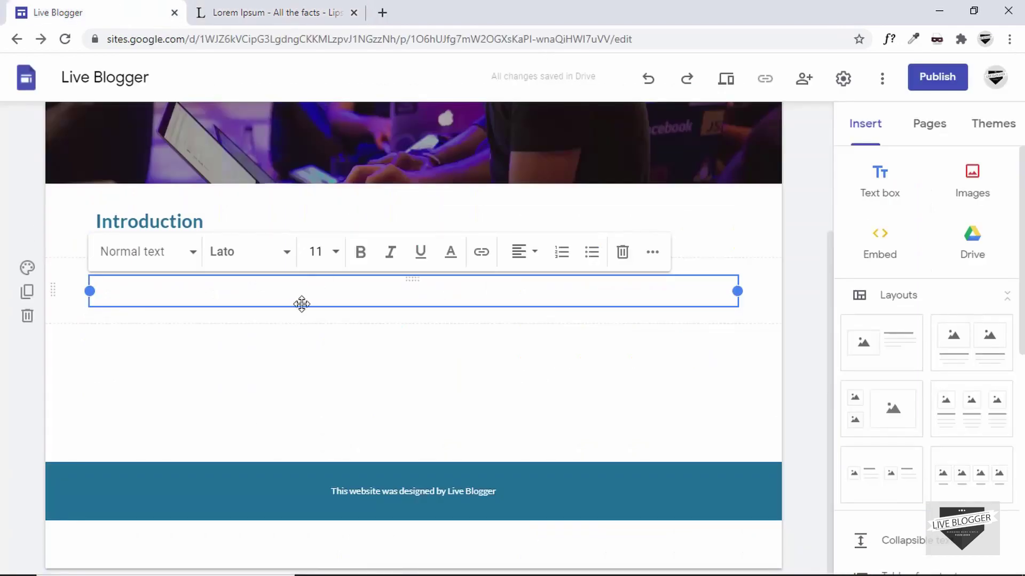
key("ctrl+v")
key("Escape")
left_click(754, 297)
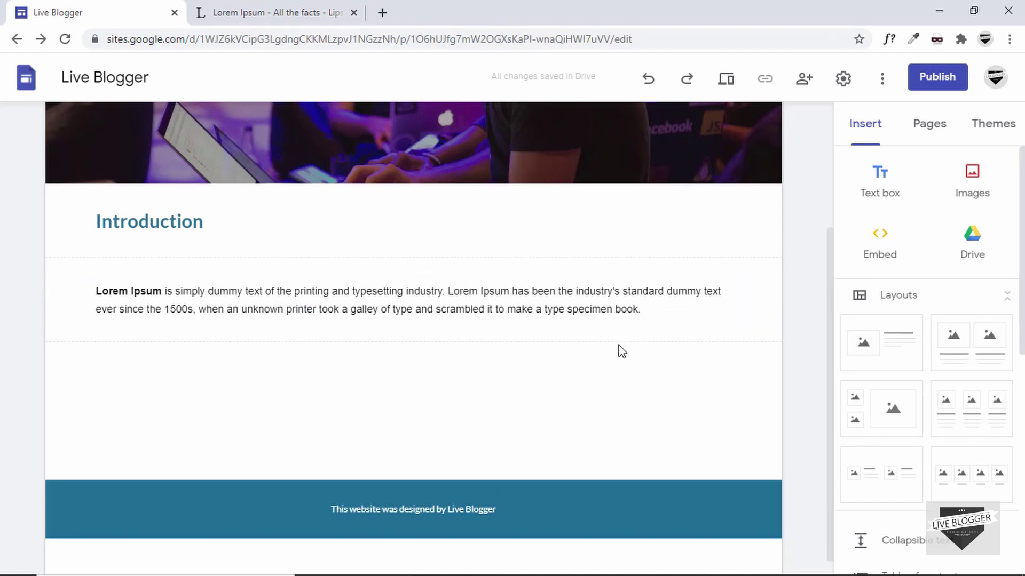
Insert the "Getting started" PDF from My Drive below the Lorem Ipsum paragraph, after a brief look at the web embed options.
left_click(879, 245)
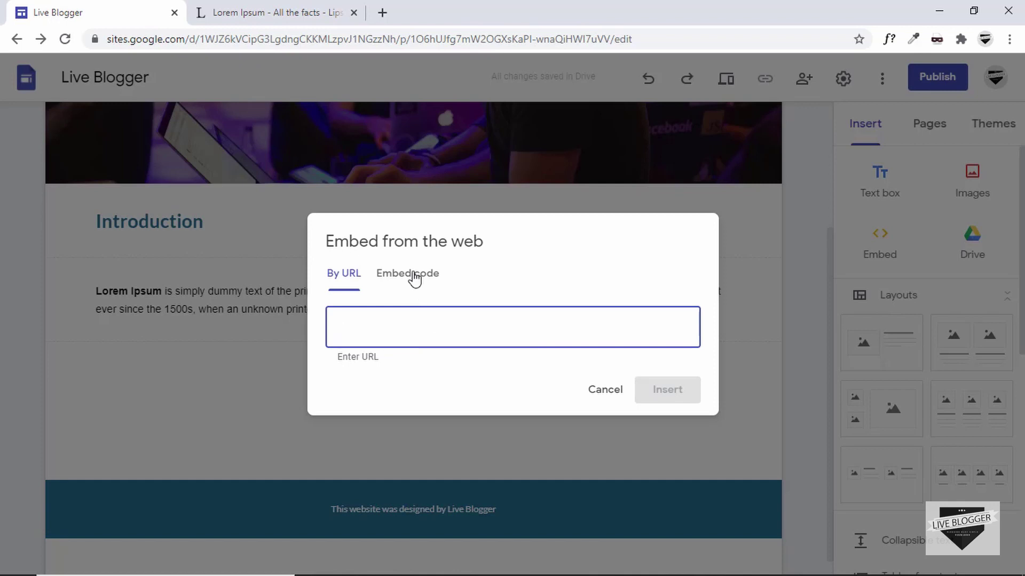
key("Escape")
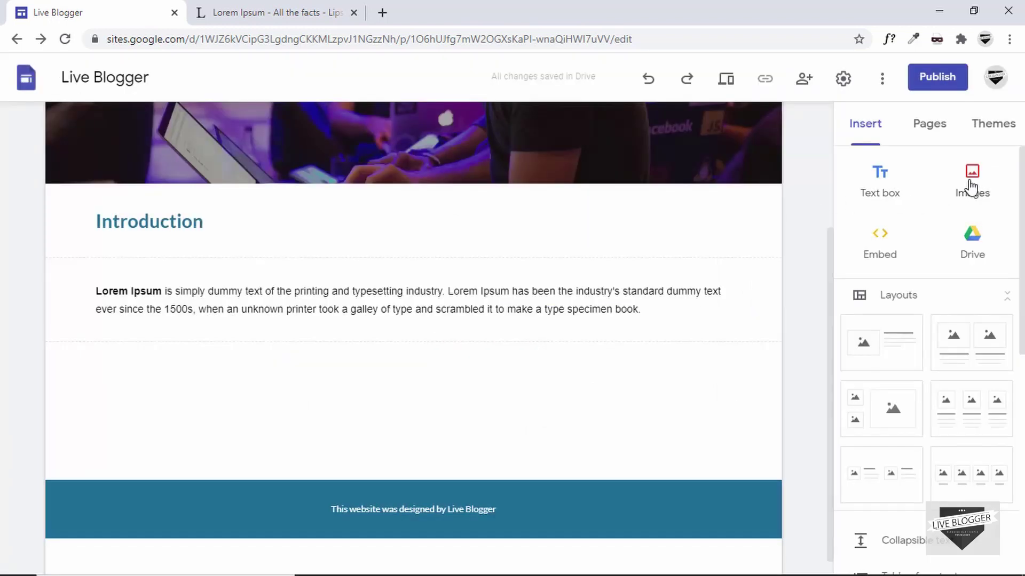
left_click(973, 243)
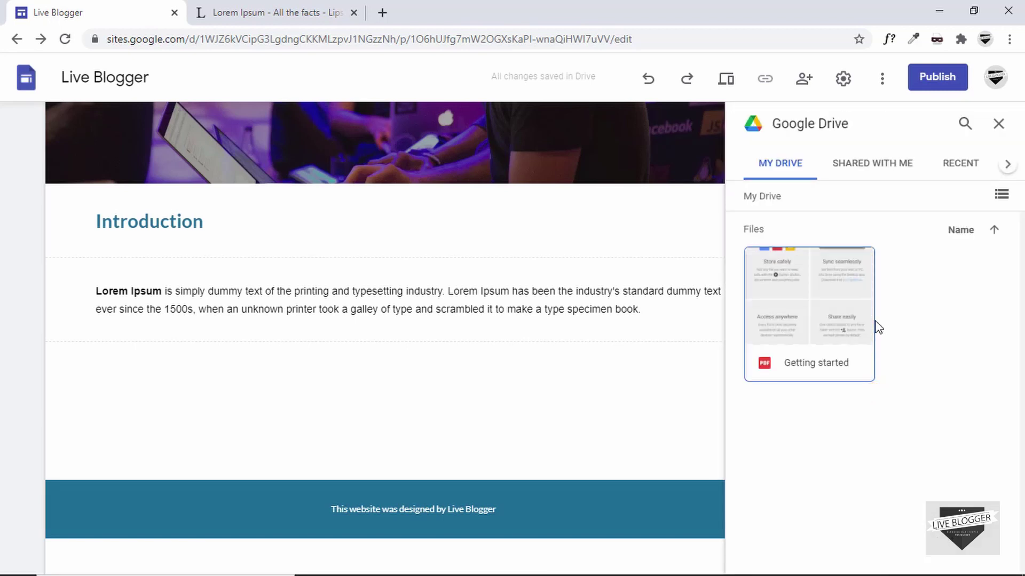
left_click(809, 312)
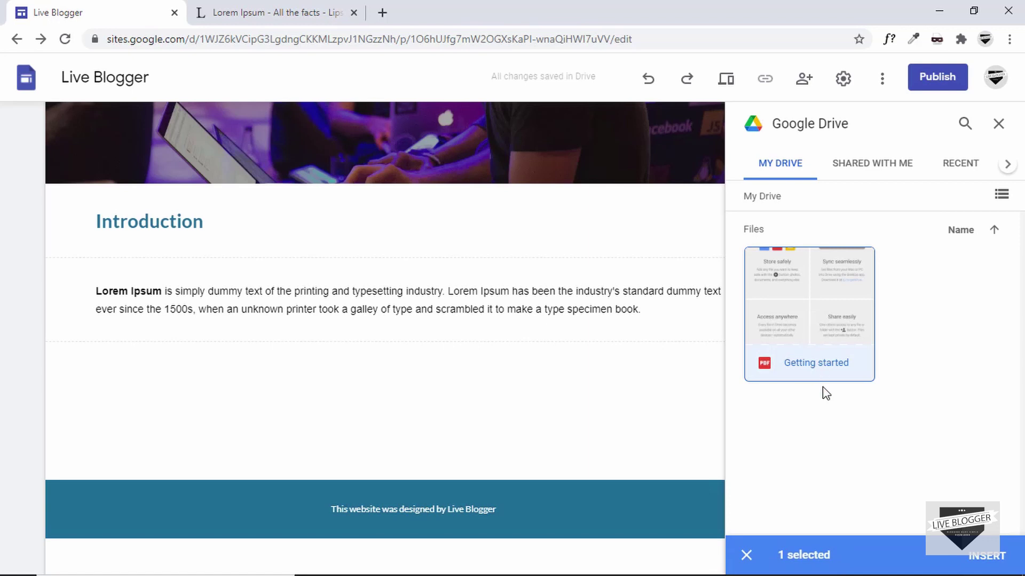
left_click(985, 559)
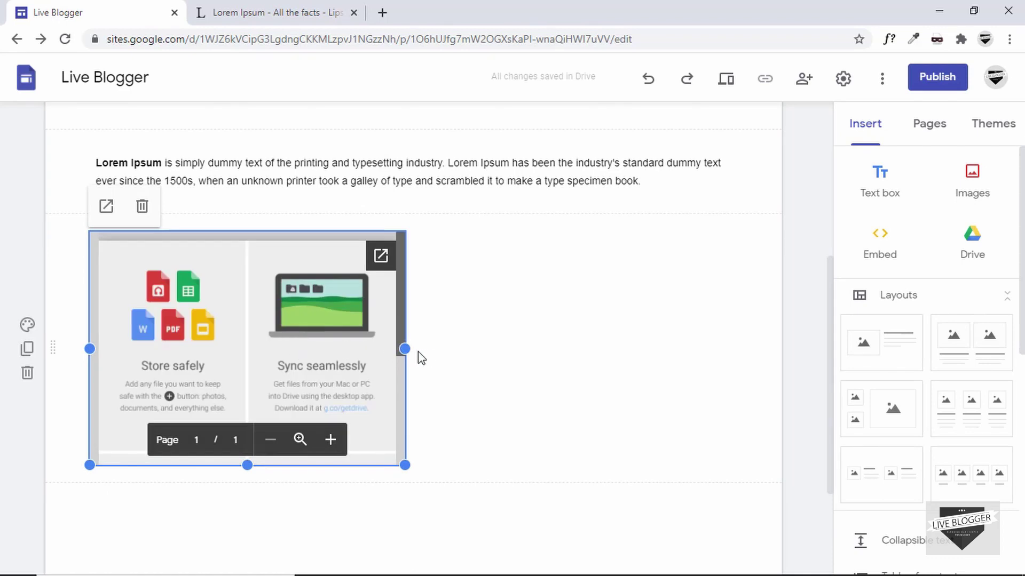
Widen the embedded PDF to the full content width and increase its height.
left_click_drag(406, 349, 748, 361)
scroll(758, 375, "down", 1)
left_click_drag(412, 381, 414, 434)
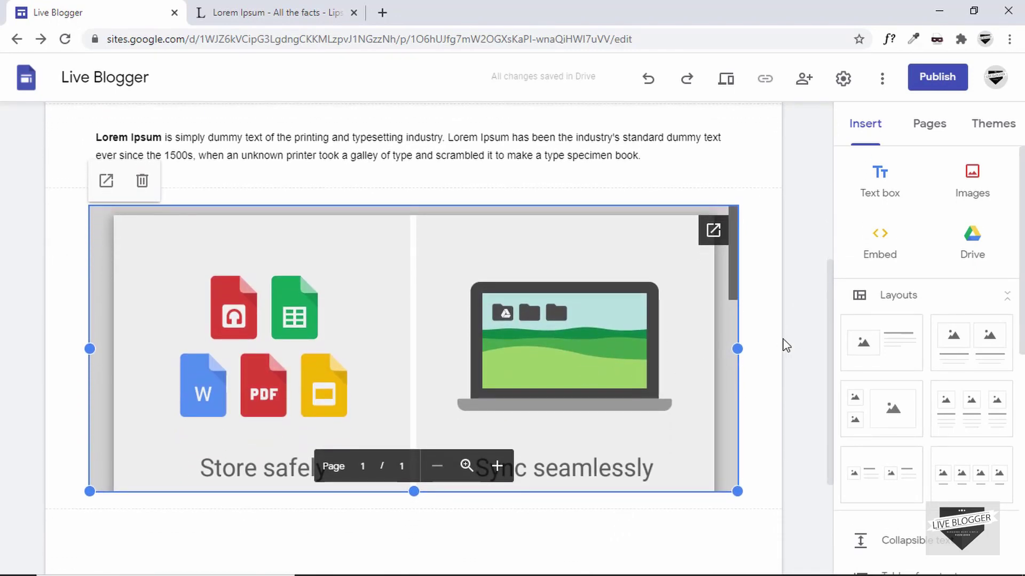
scroll(785, 343, "down", 2)
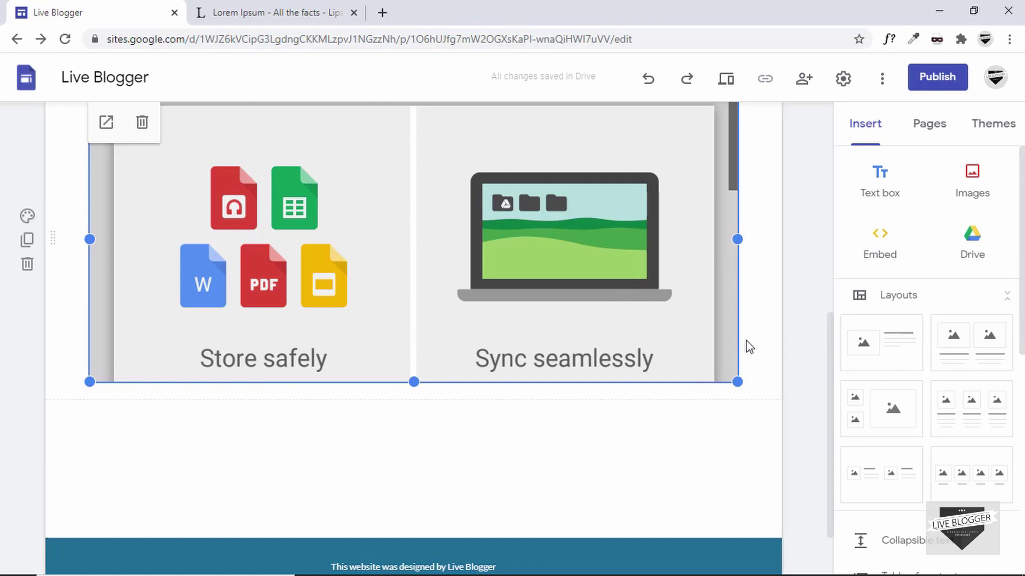
scroll(751, 348, "up", 3)
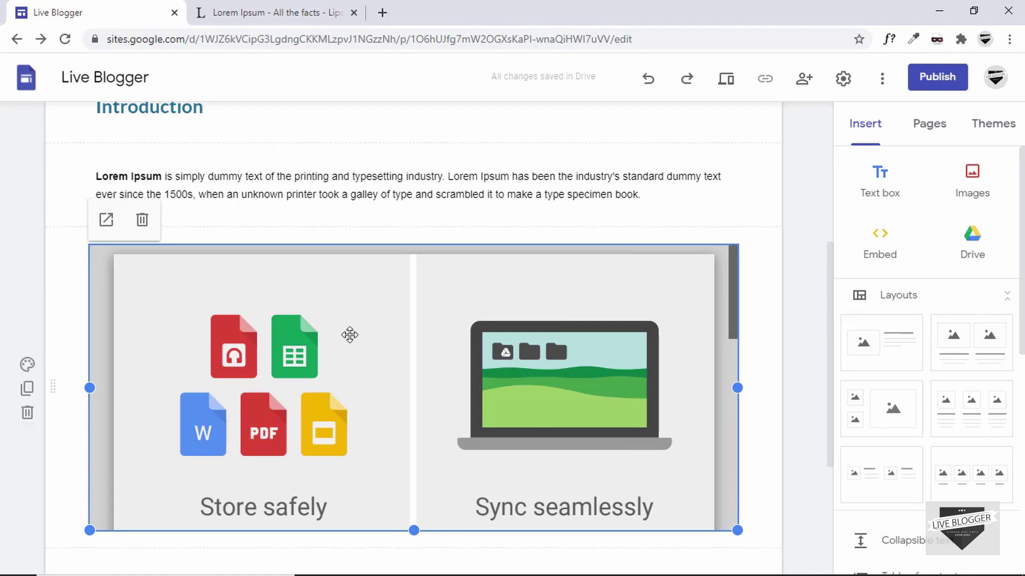
Insert the layout with one image beside text under the PDF and upload the photo of a laptop on a desk into its image placeholder.
scroll(750, 380, "down", 3)
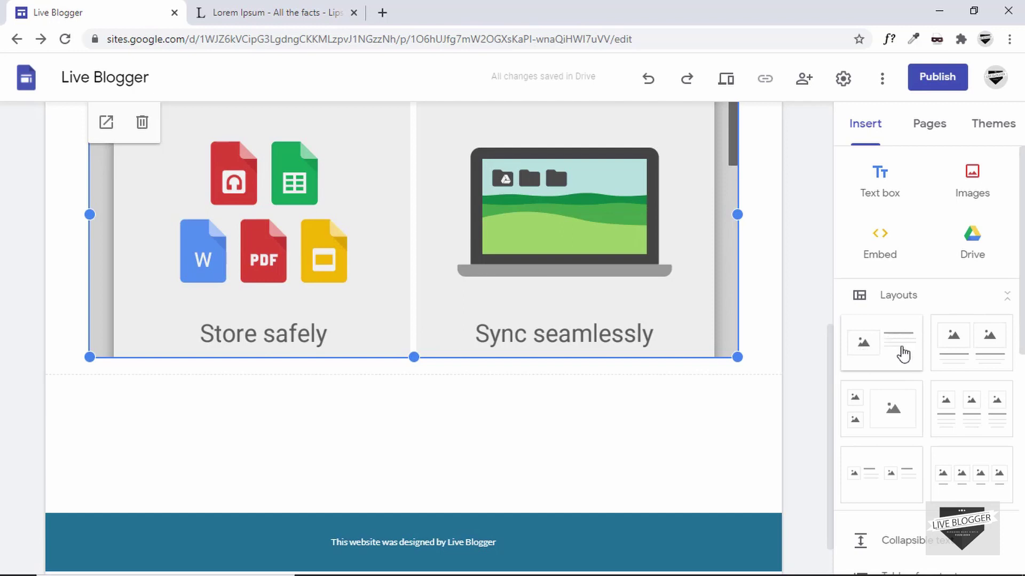
scroll(902, 341, "down", 2)
left_click(888, 277)
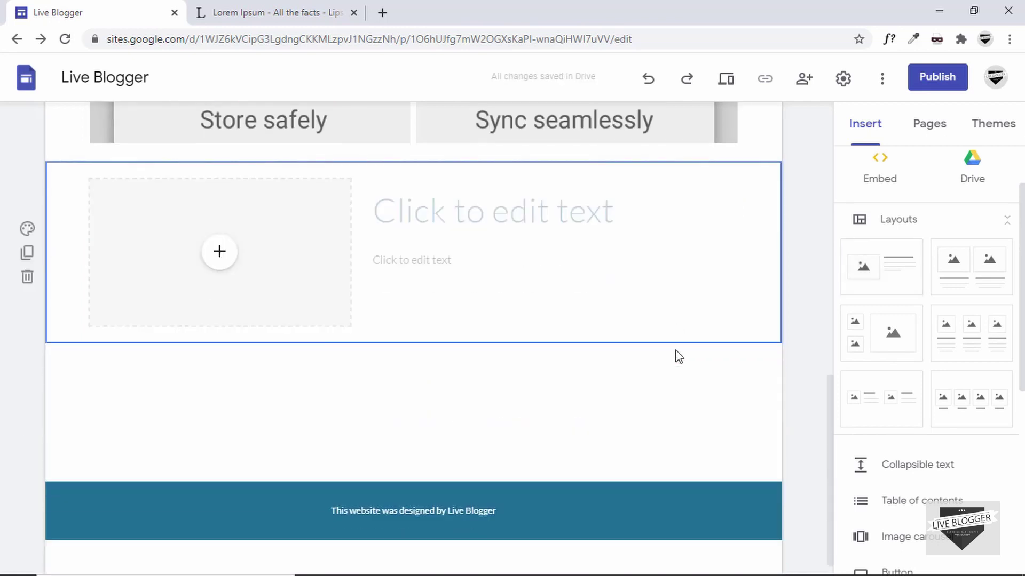
left_click(219, 253)
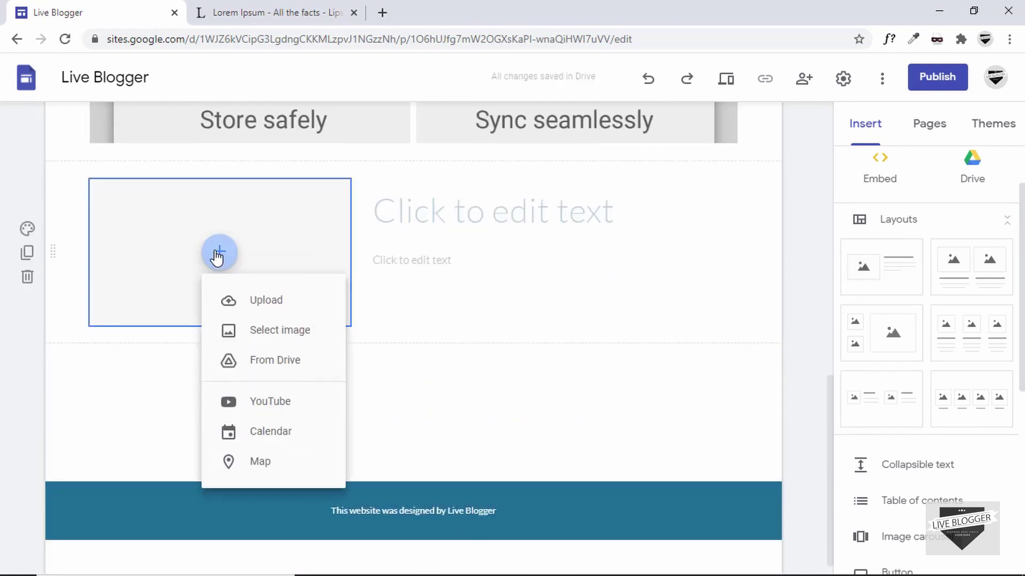
left_click(260, 308)
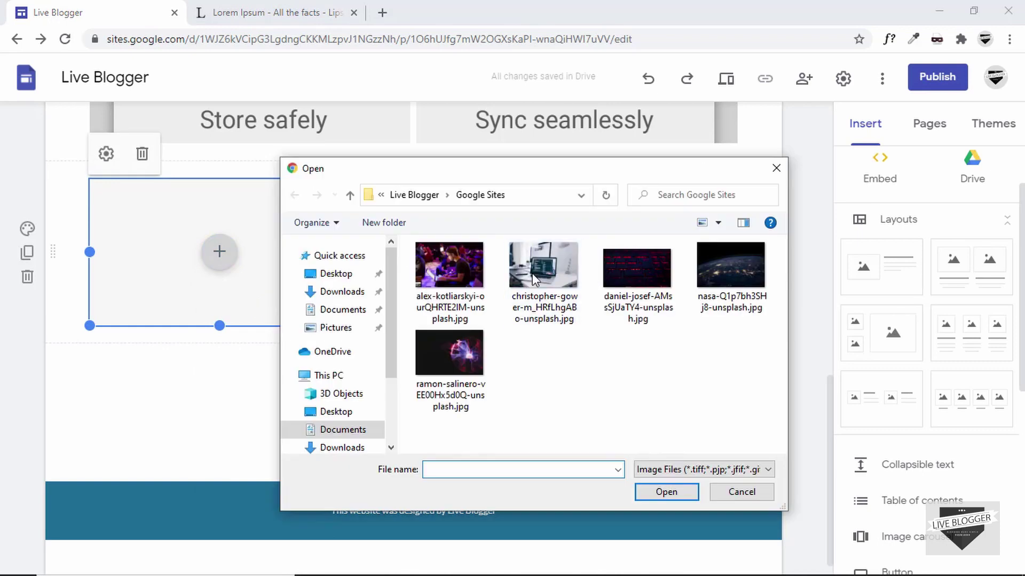
double_click(543, 283)
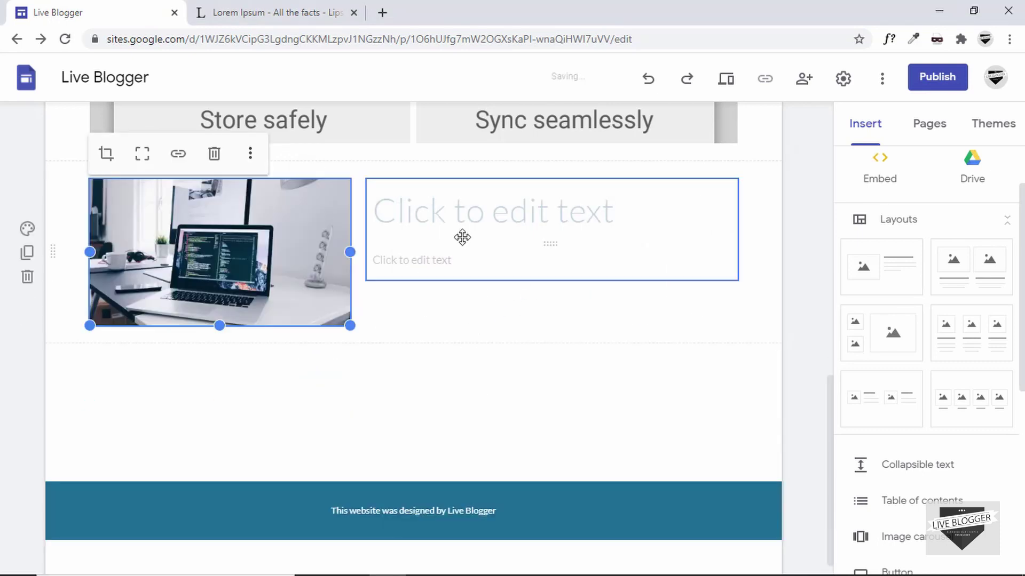
Title the new section "Technology 1" and paste the Lorem Ipsum text below it, shortened to end at "ever since the 1500s.".
left_click(443, 212)
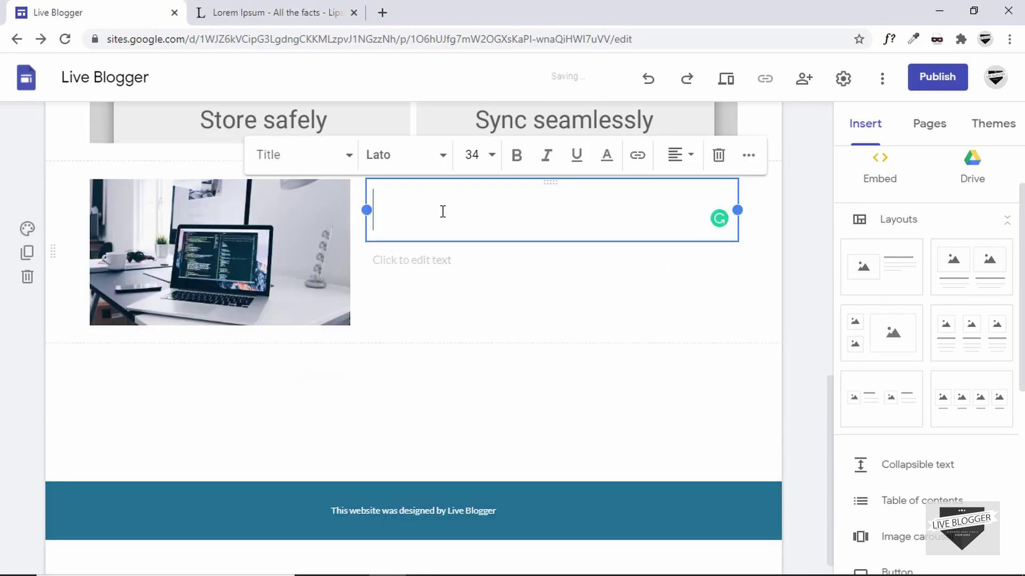
type("Technology 1")
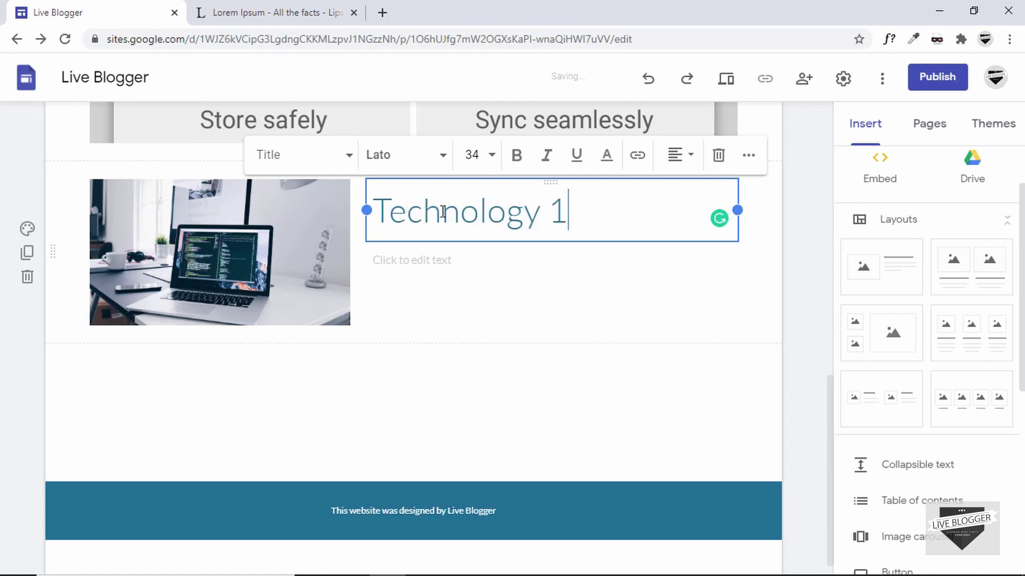
left_click(448, 265)
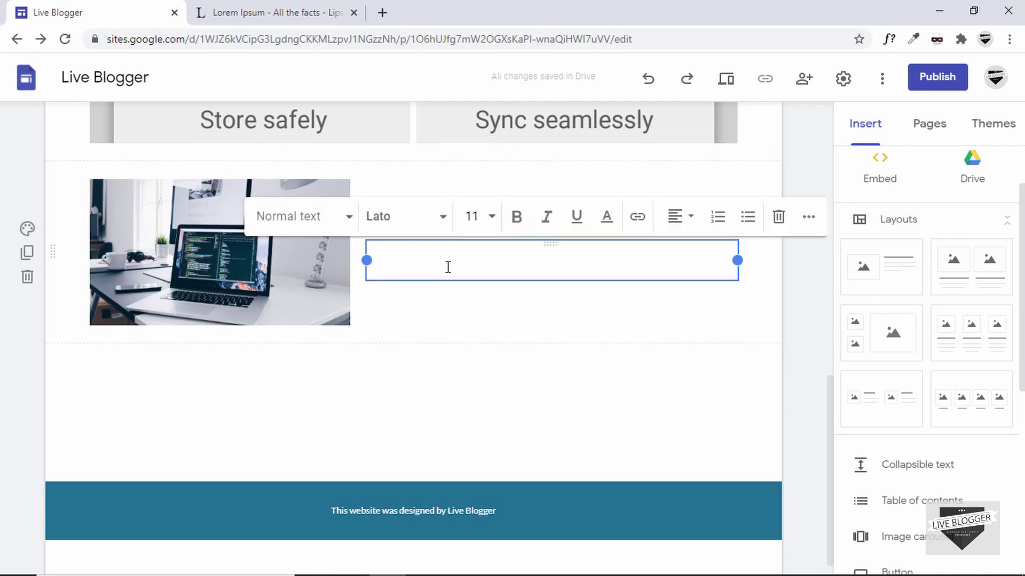
type("Lorem Ipsum is simply dummy text of the printing and typesetting industry. Lorem Ipsum has been the industry's standard dummy text ever since the 1500s, when an unknown printer took a galley of type and scrambled it to make a type specimen book.")
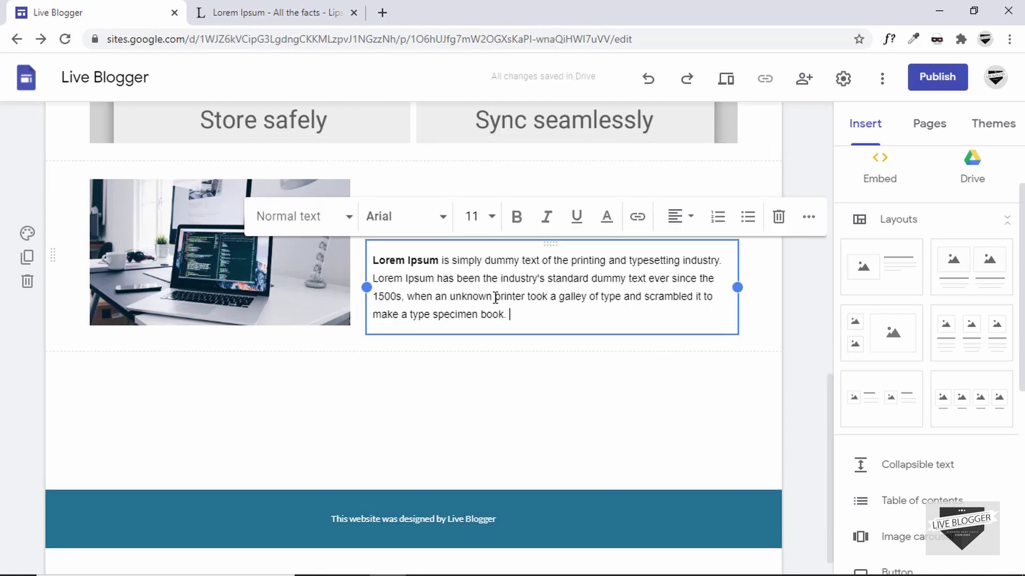
left_click_drag(402, 296, 533, 327)
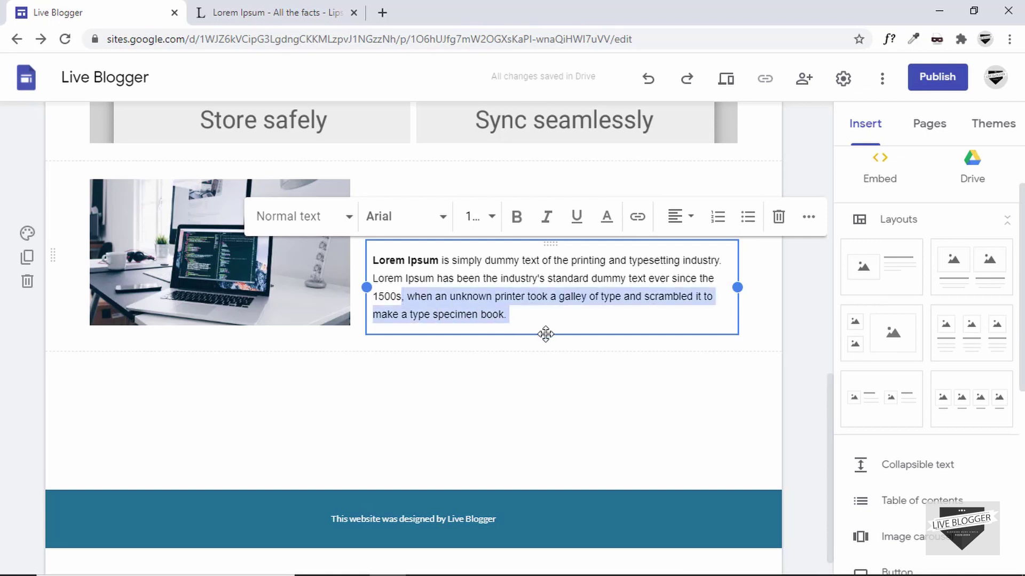
type(".")
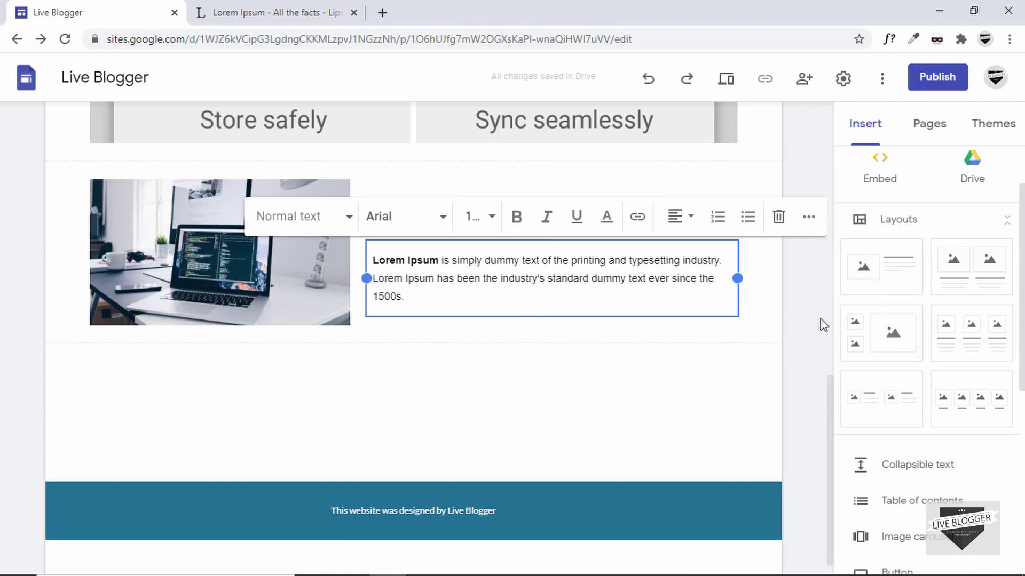
left_click(822, 326)
Insert the three-column image and text layout and upload the NASA photo of Earth at night into its first placeholder.
scroll(950, 293, "down", 1)
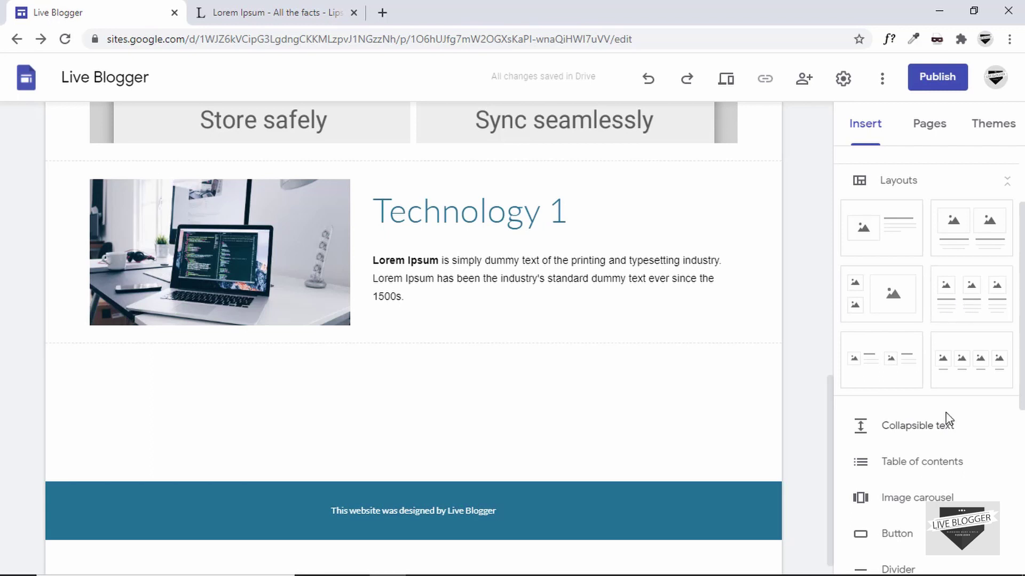
left_click(981, 305)
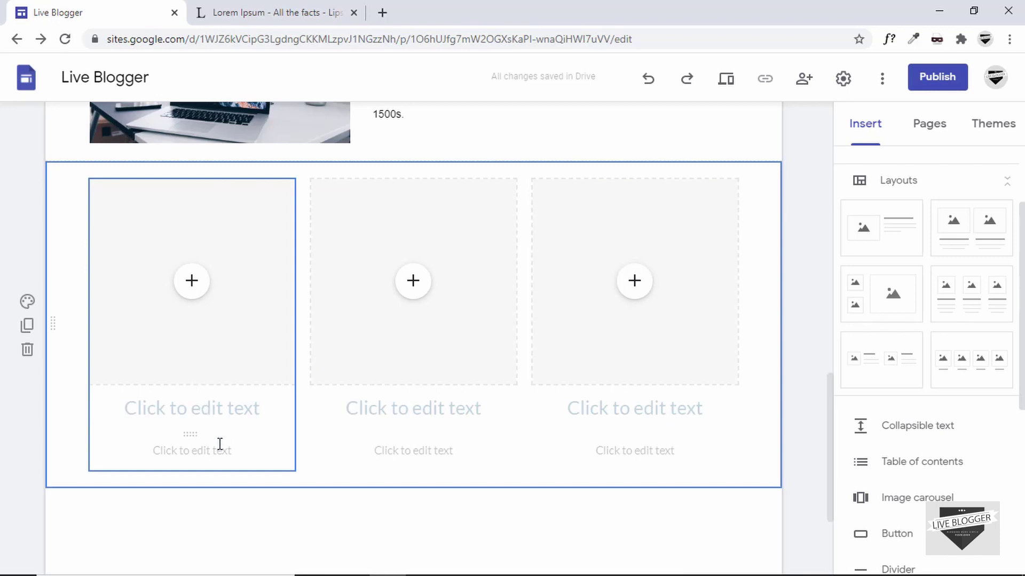
left_click(191, 281)
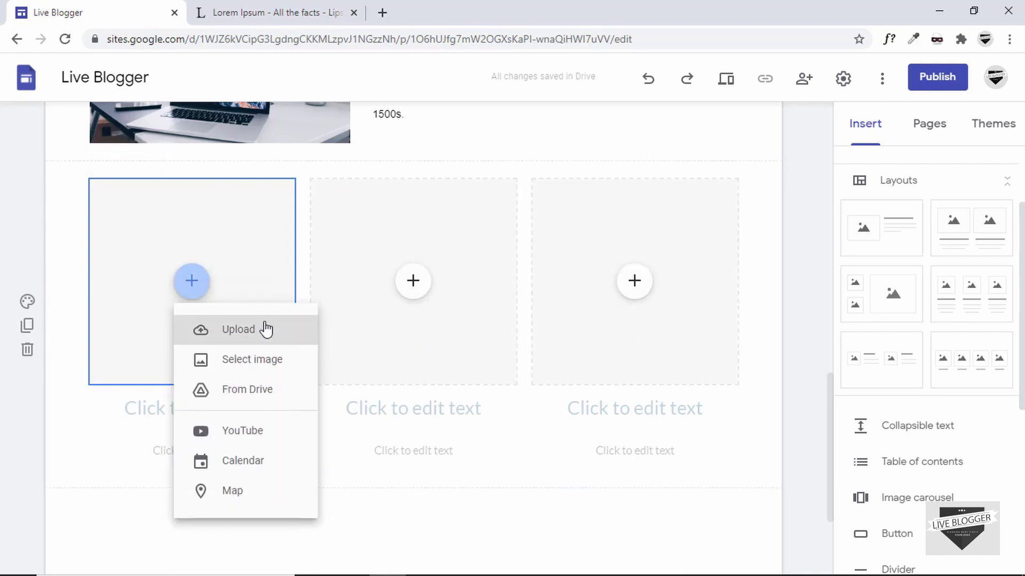
left_click(264, 324)
double_click(721, 240)
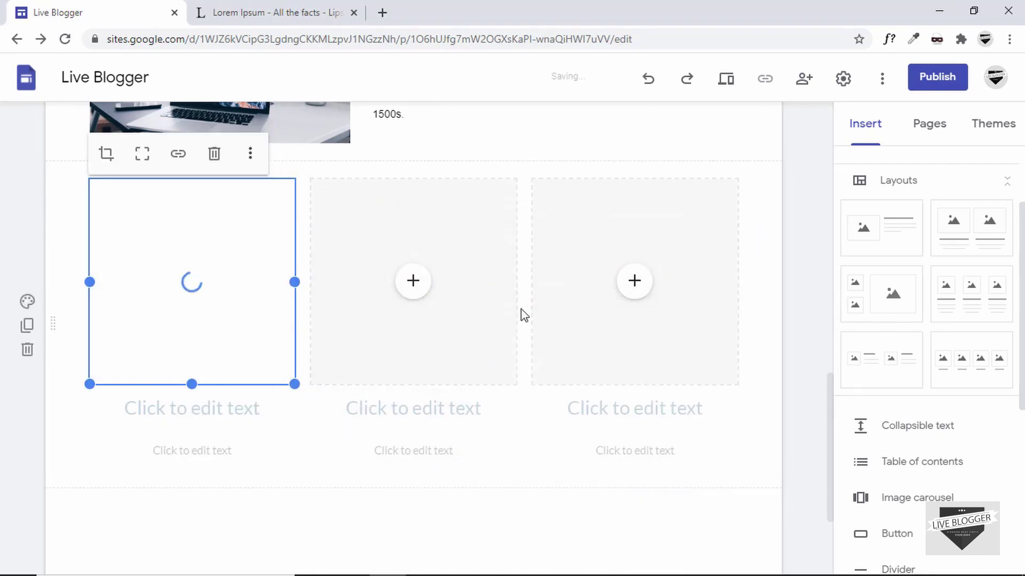
Upload the red-lit keyboard photo into the second column and the plasma ball photo into the third.
left_click(511, 335)
left_click(511, 335)
double_click(619, 251)
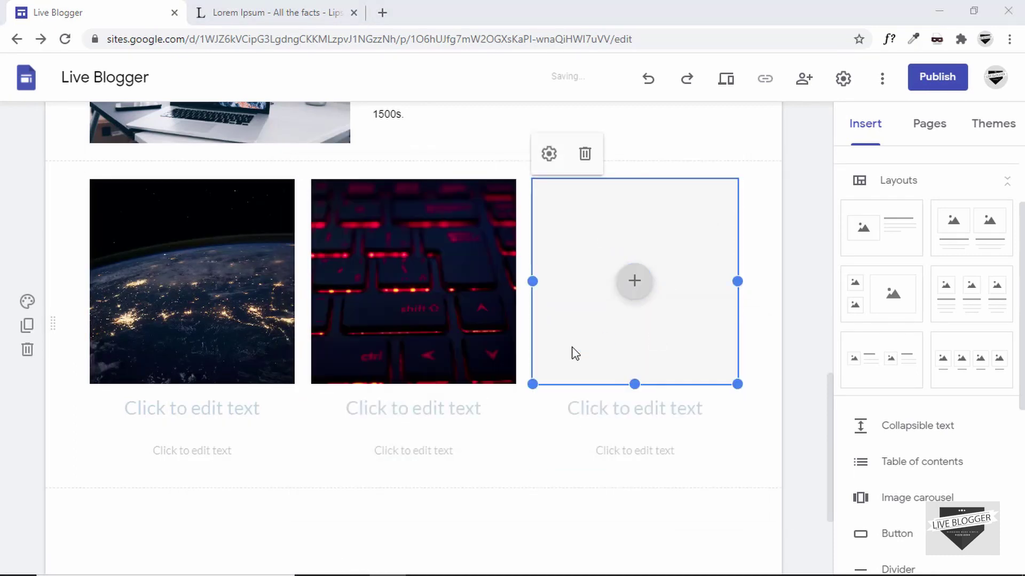
Title the three image columns "Technology 1", "Technology 2" and "Technology 3".
left_click(391, 411)
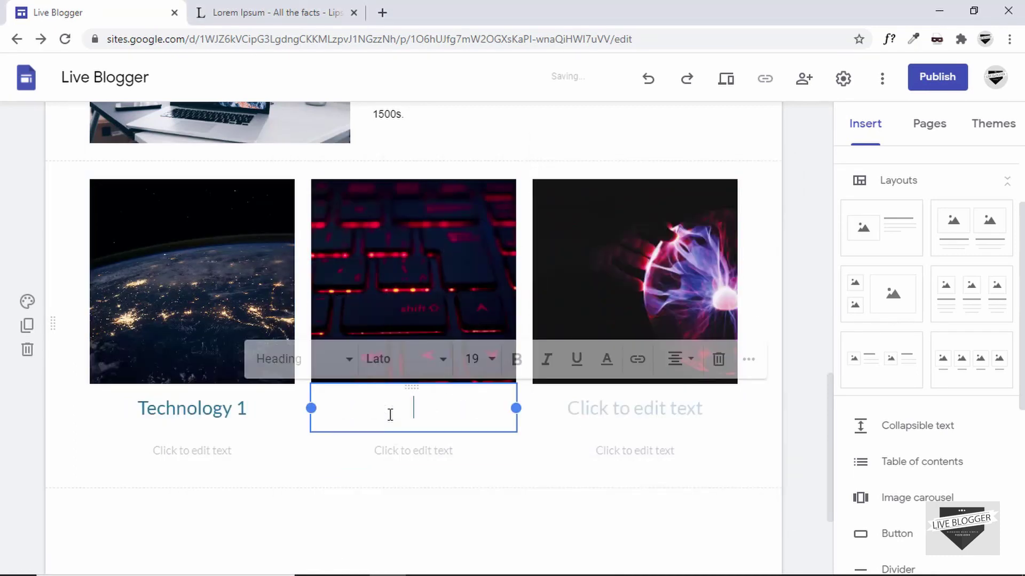
type("Techno")
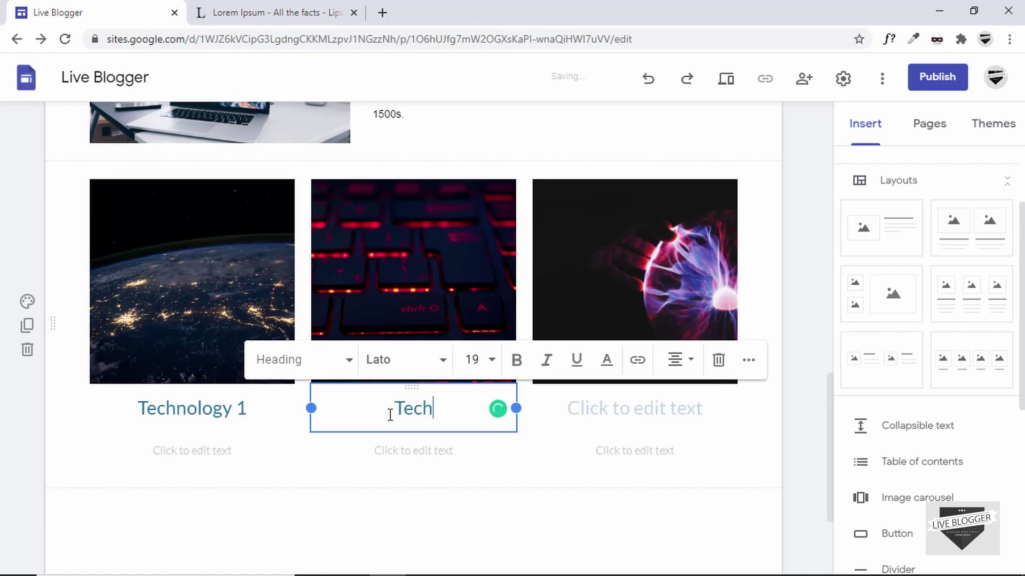
type("logy 2")
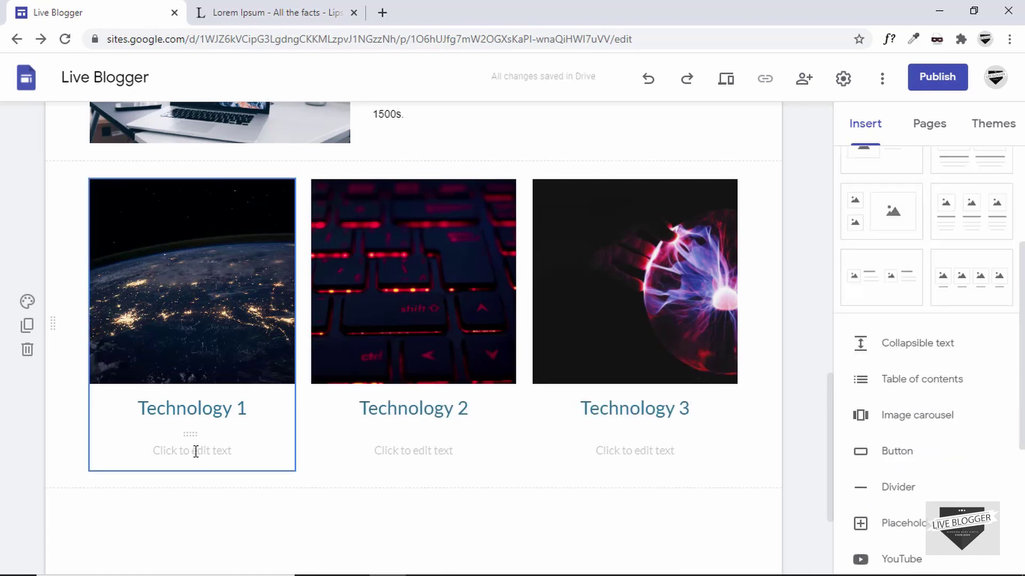
left_click(196, 451)
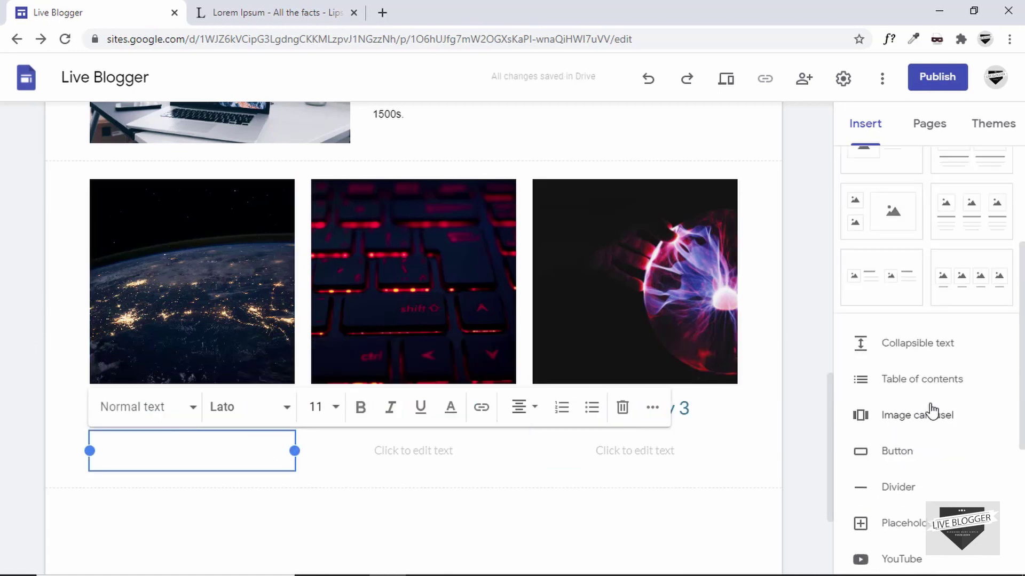
left_click(916, 453)
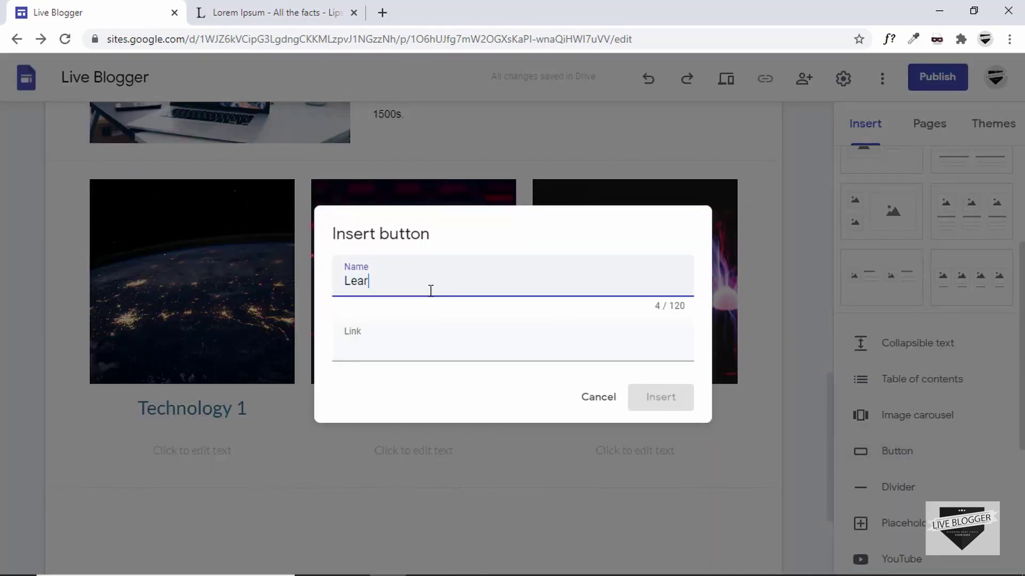
left_click(390, 356)
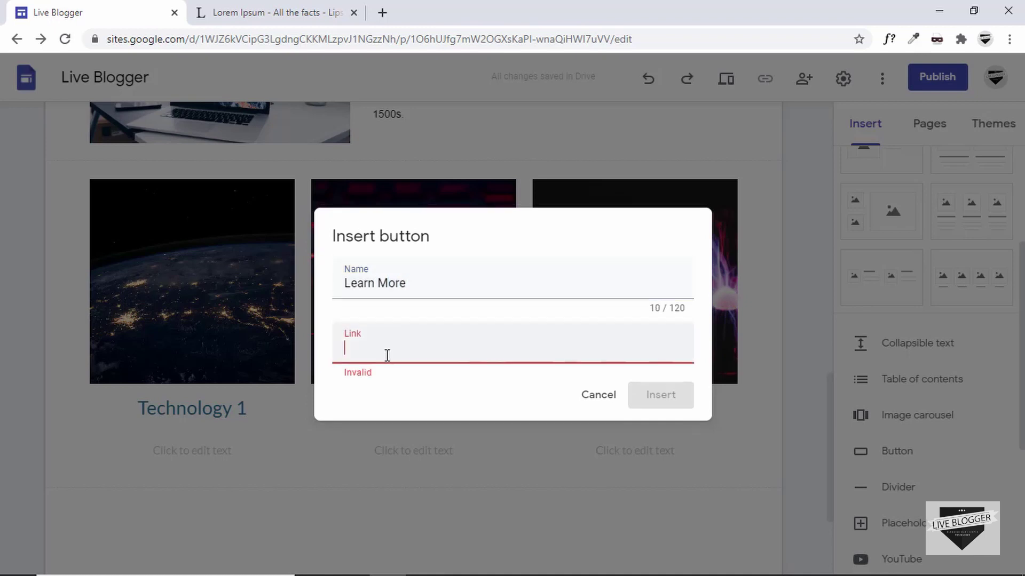
type("h")
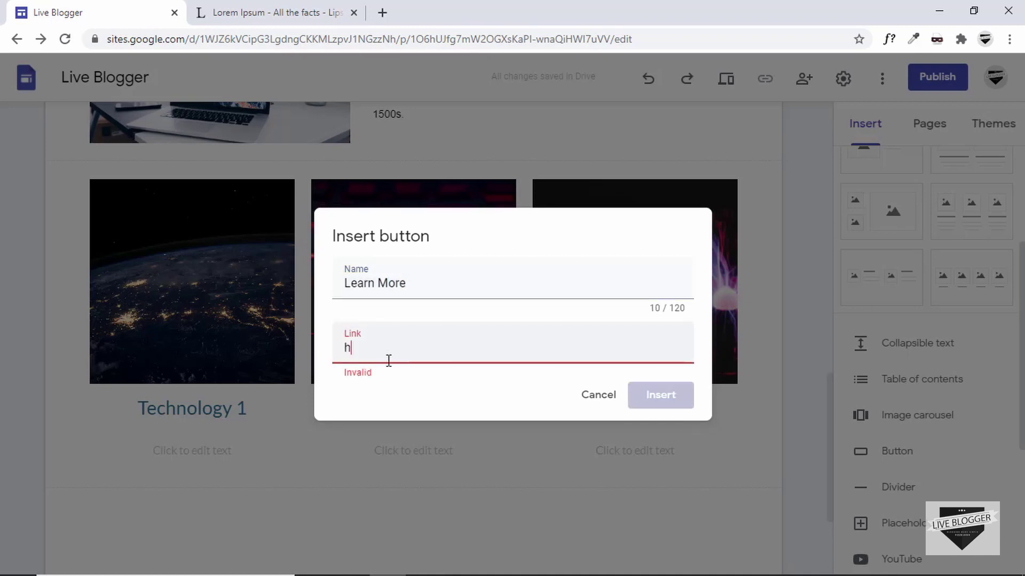
type("ttps://google.com")
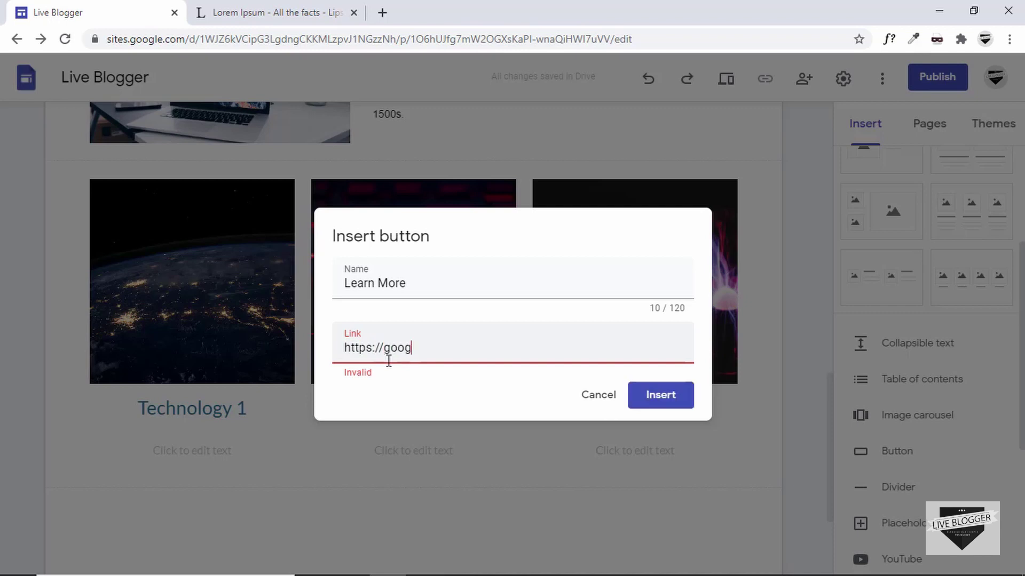
left_click(657, 397)
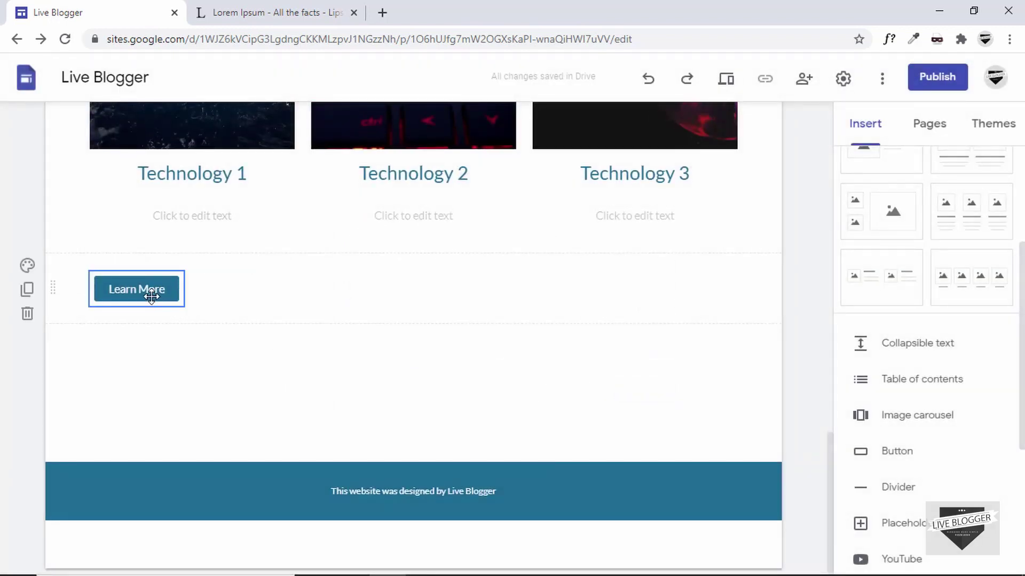
Move the Learn More button into the Technology 1 column and delete the empty text placeholder above it.
left_click_drag(152, 297, 202, 227)
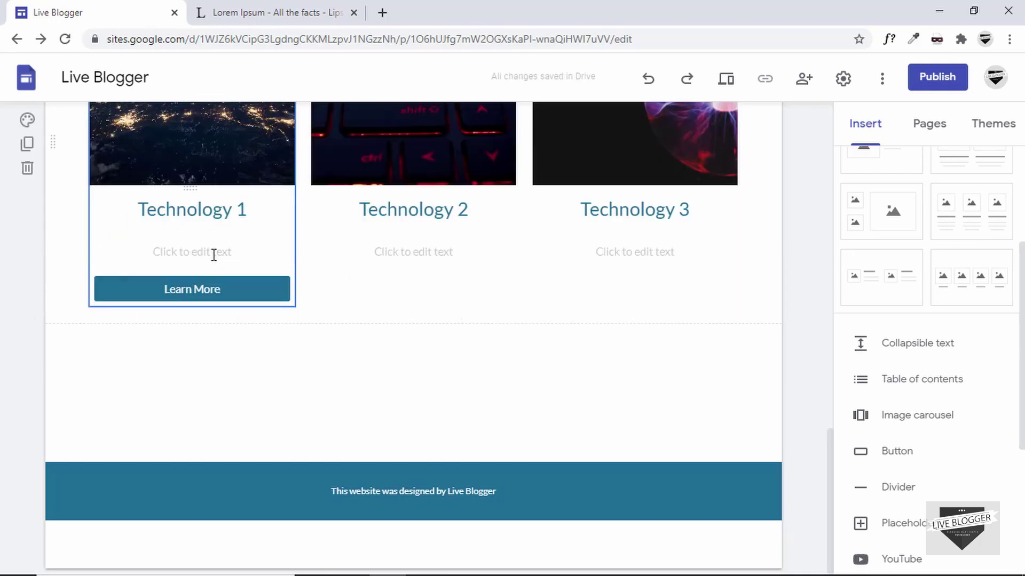
left_click(247, 235)
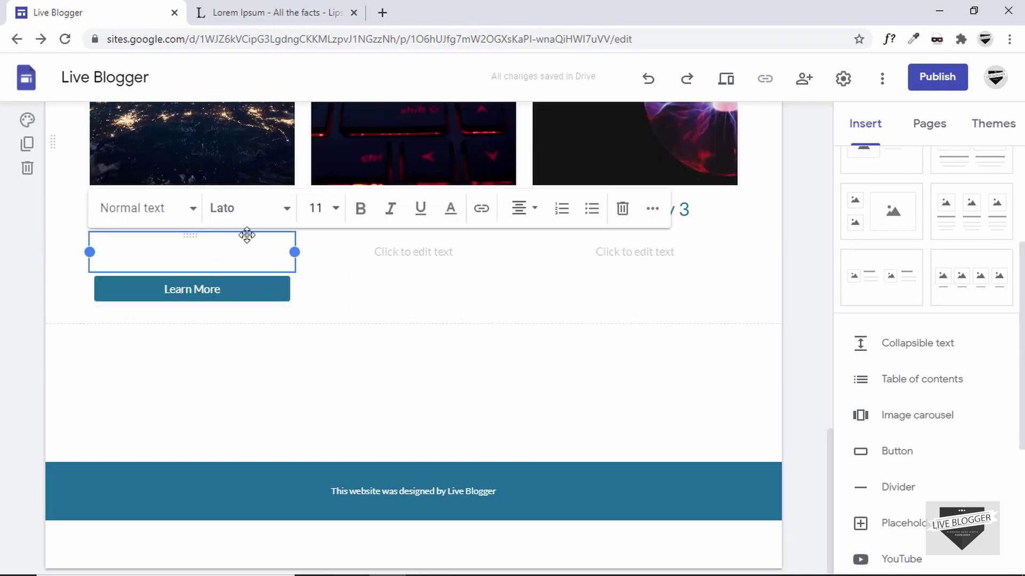
left_click(623, 208)
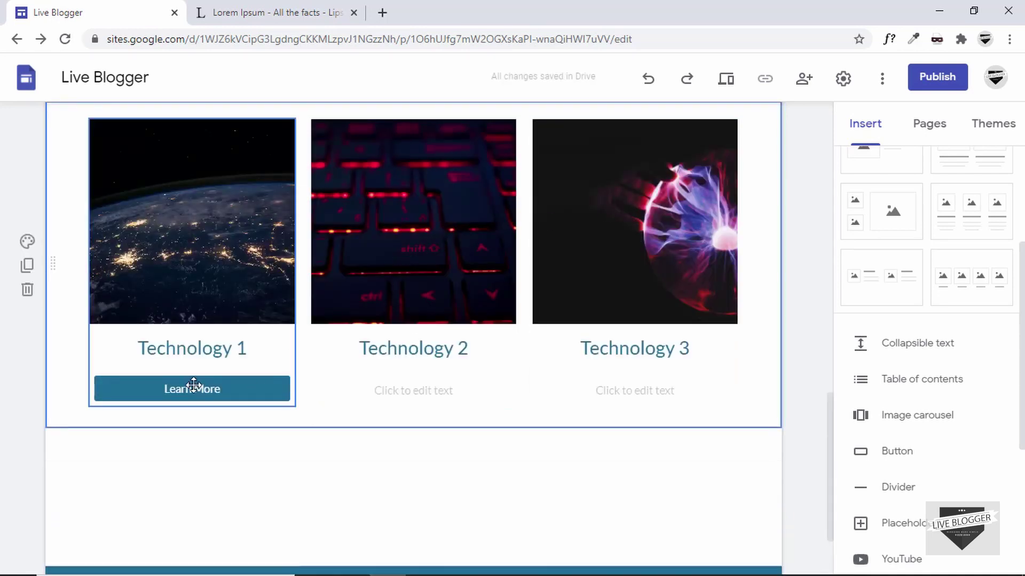
Add Learn More buttons under Technology 2 and Technology 3 in place of their empty text placeholders.
left_click(224, 388)
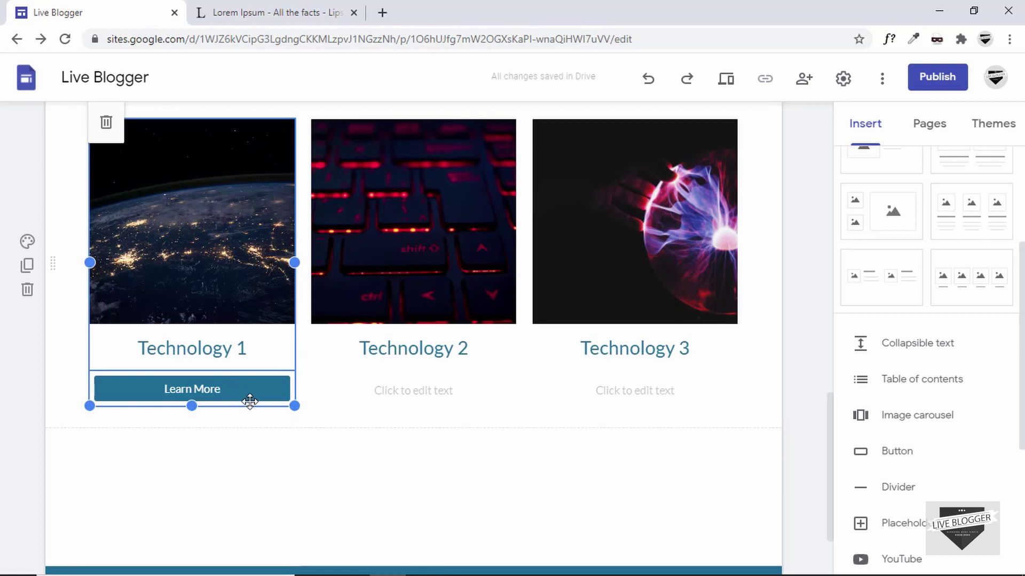
left_click(523, 392)
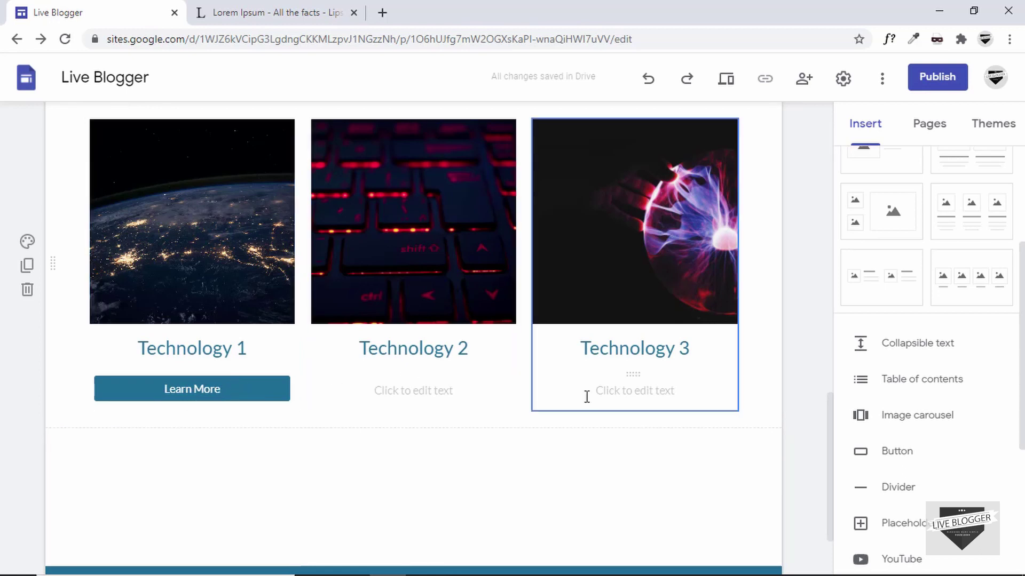
left_click(914, 455)
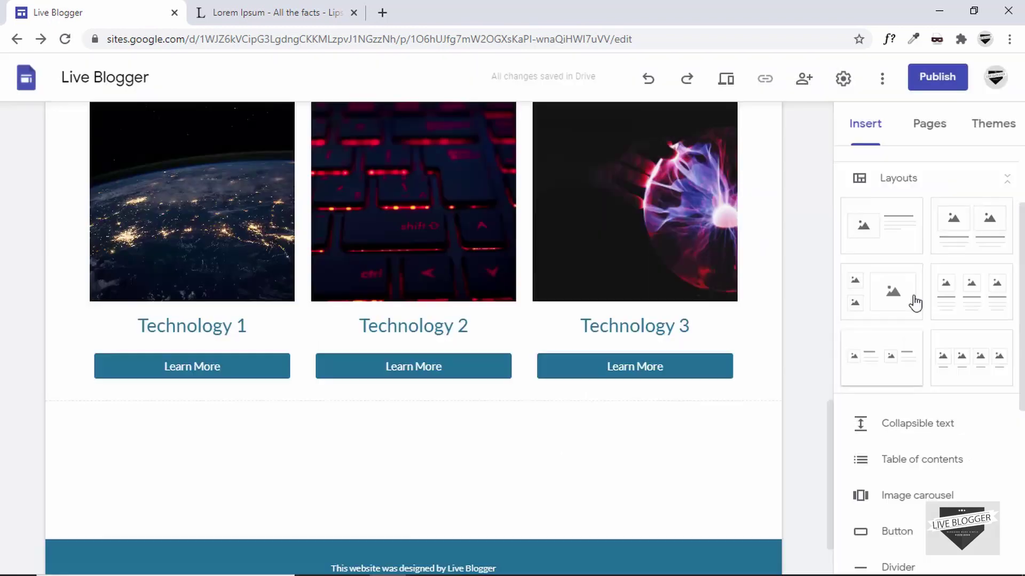
Insert a collapsible text block below the three columns and title it "Collapsible Text".
scroll(913, 301, "down", 3)
scroll(916, 302, "down", 2)
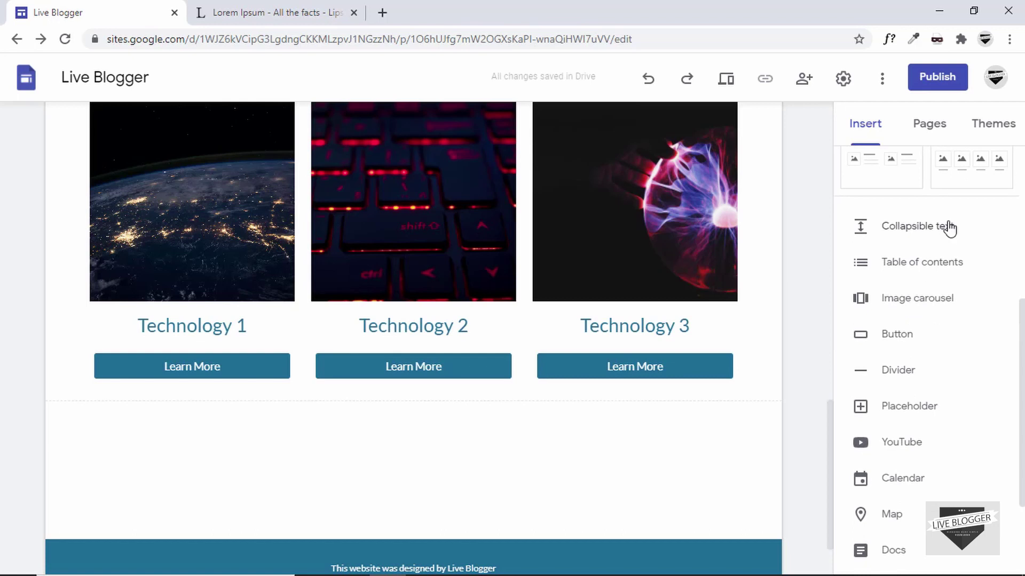
left_click(924, 231)
left_click(267, 247)
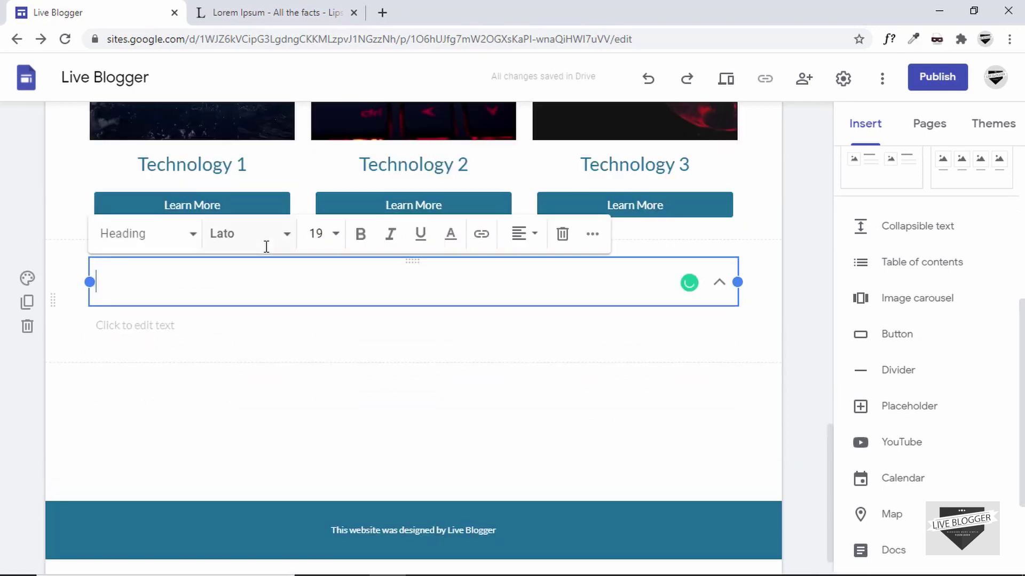
type("llap")
key("BackSpace")
key("BackSpace")
key("BackSpace")
key("BackSpace")
key("BackSpace")
key("BackSpace")
key("BackSpace")
Paste the Lorem Ipsum paragraph ending at "type specimen book." from the lipsum.com page into the collapsible block's body.
left_click(263, 12)
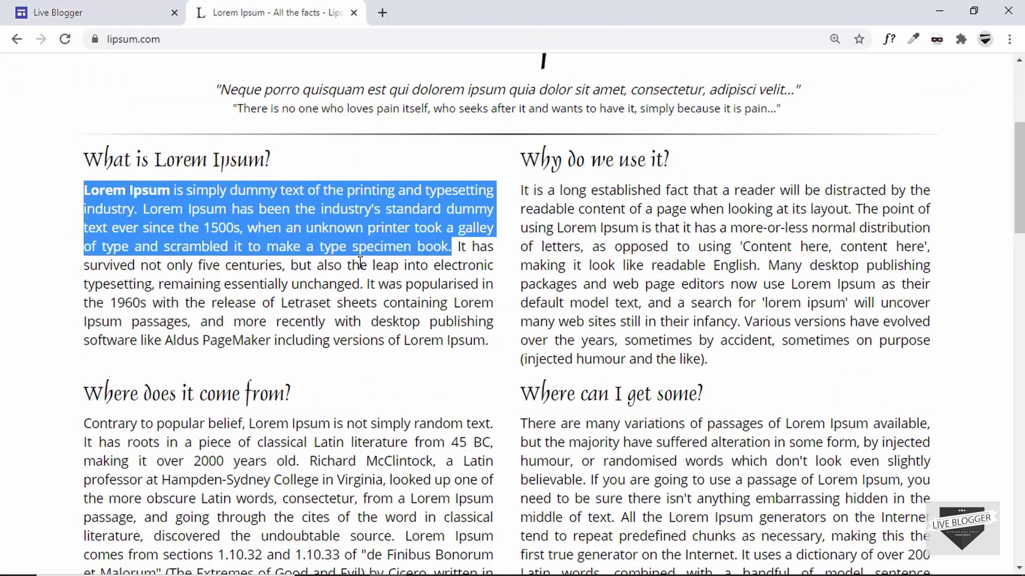
left_click(125, 8)
type("Lorem Ipsum is simply dummy text of the printing and typesetting industry. Lorem Ipsum has been the industry's standard dummy text ever since the 1500s, when an unknown printer took a galley of type and scrambled it to make a type specimen book.")
left_click(808, 319)
left_click(474, 272)
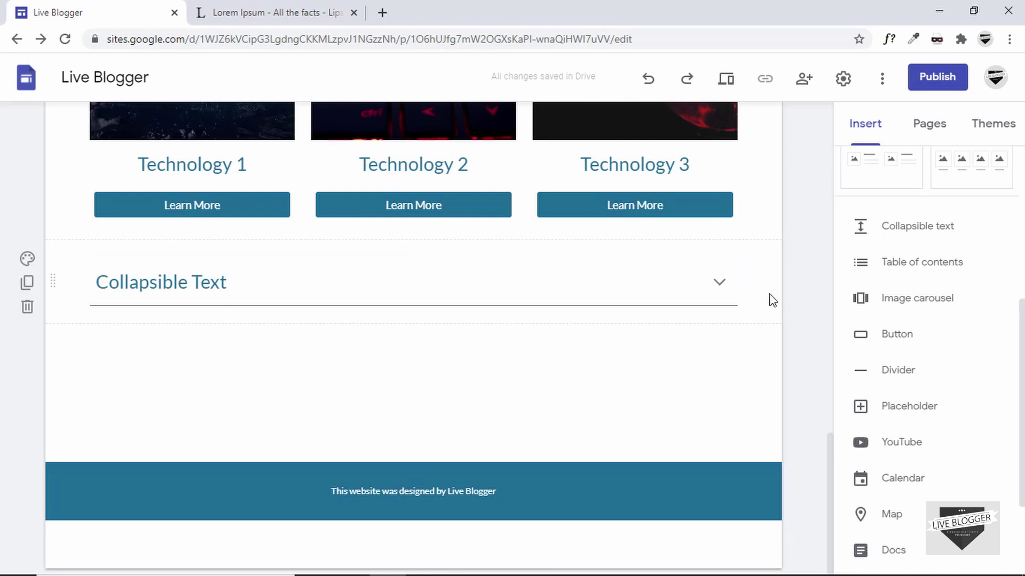
Expand and collapse the Collapsible Text block several times to check how it behaves.
left_click(719, 284)
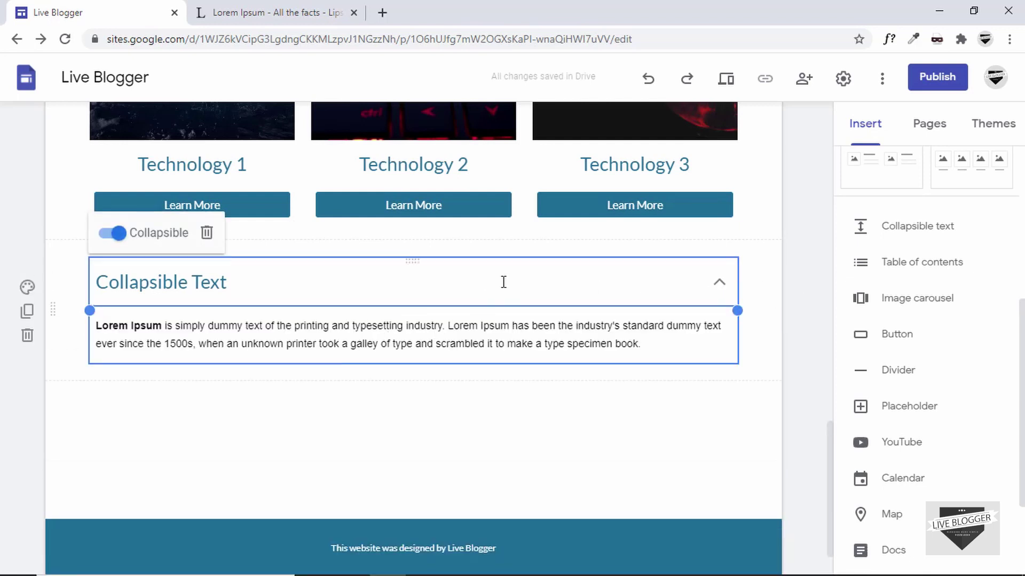
left_click(803, 347)
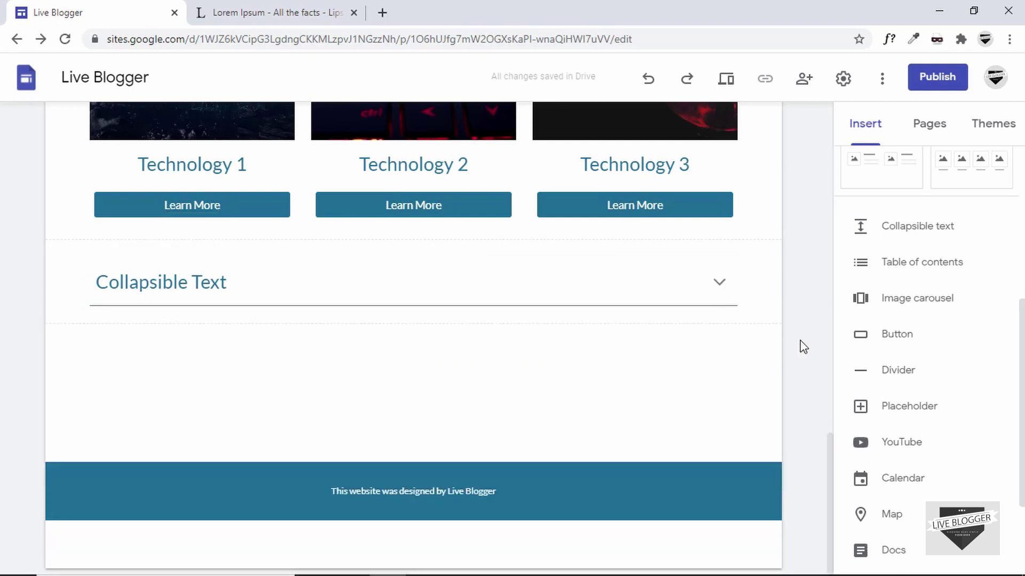
left_click(533, 284)
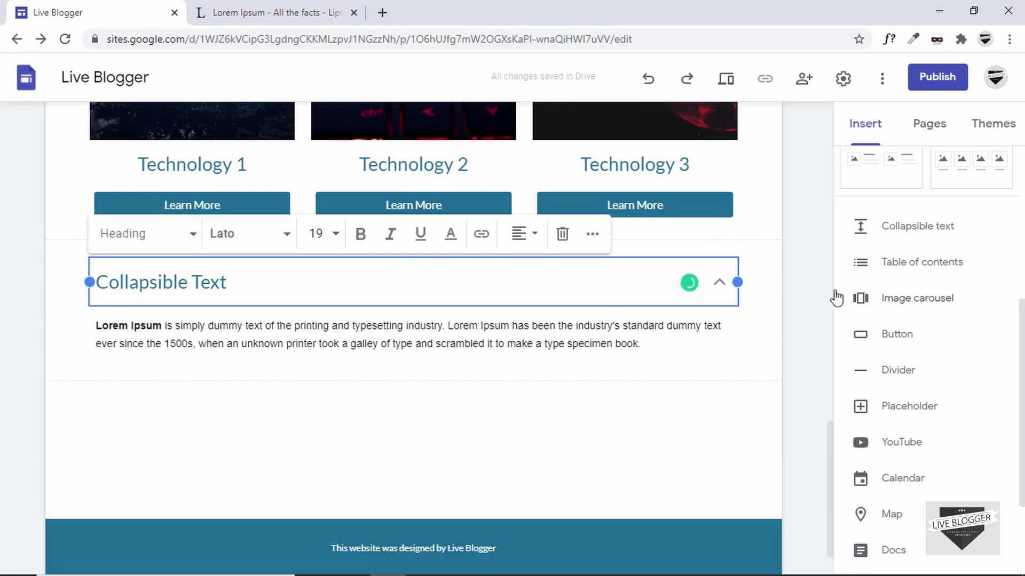
left_click(800, 313)
left_click(476, 286)
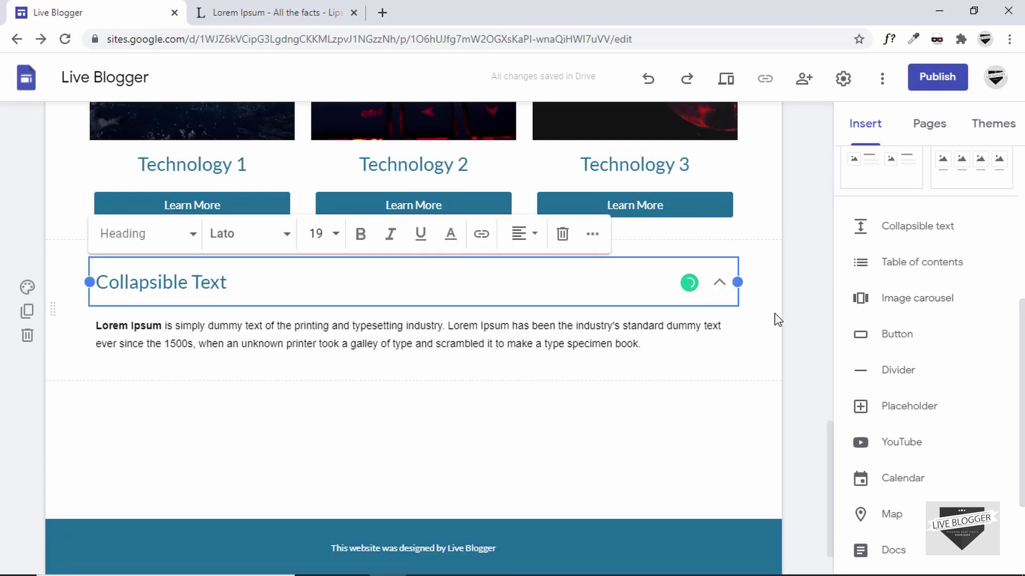
left_click(799, 322)
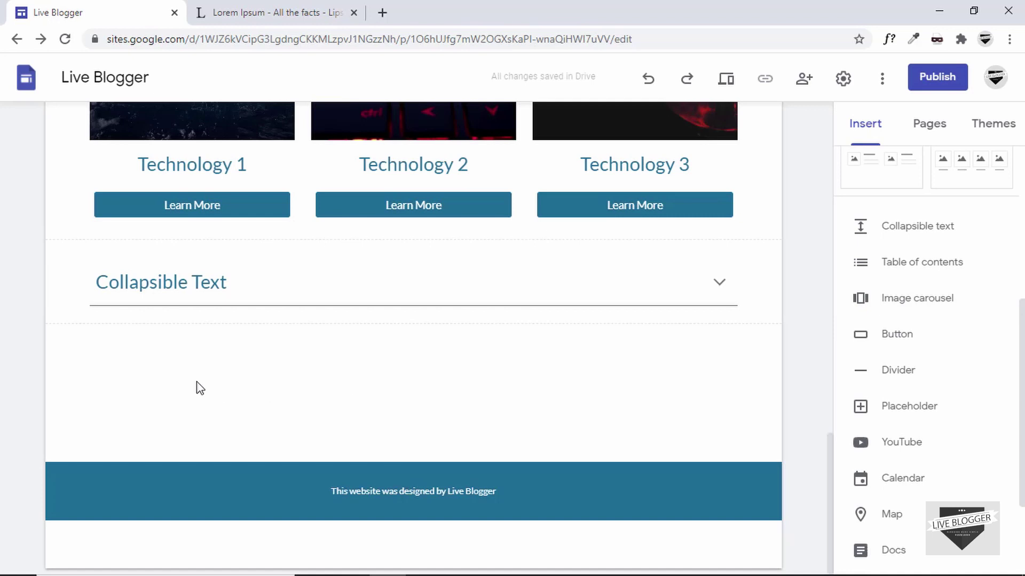
Insert an image carousel with the photos of the man using a laptop, the laptop on a desk and the red-lit keyboard.
left_click(898, 300)
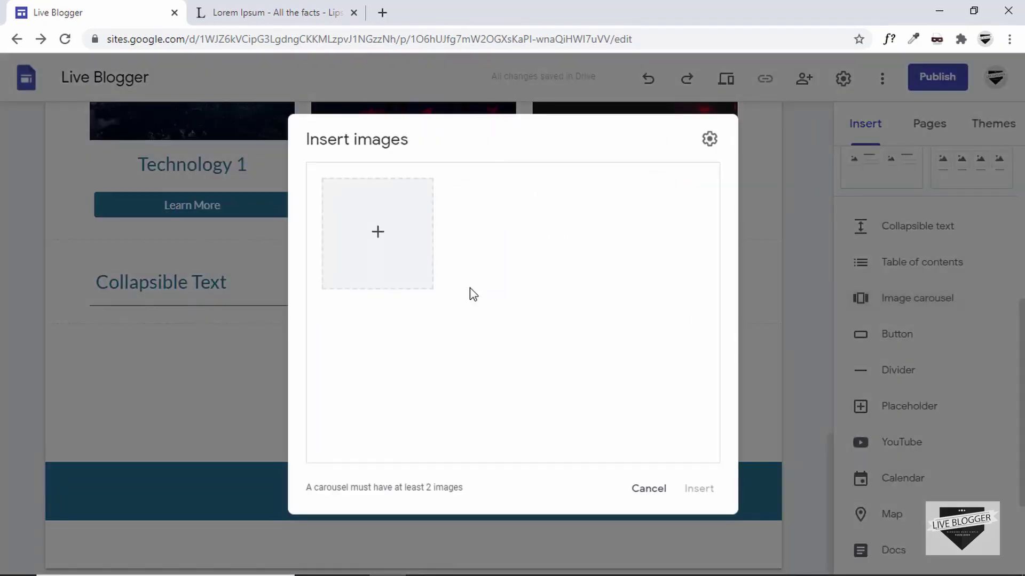
left_click(379, 235)
left_click(405, 277)
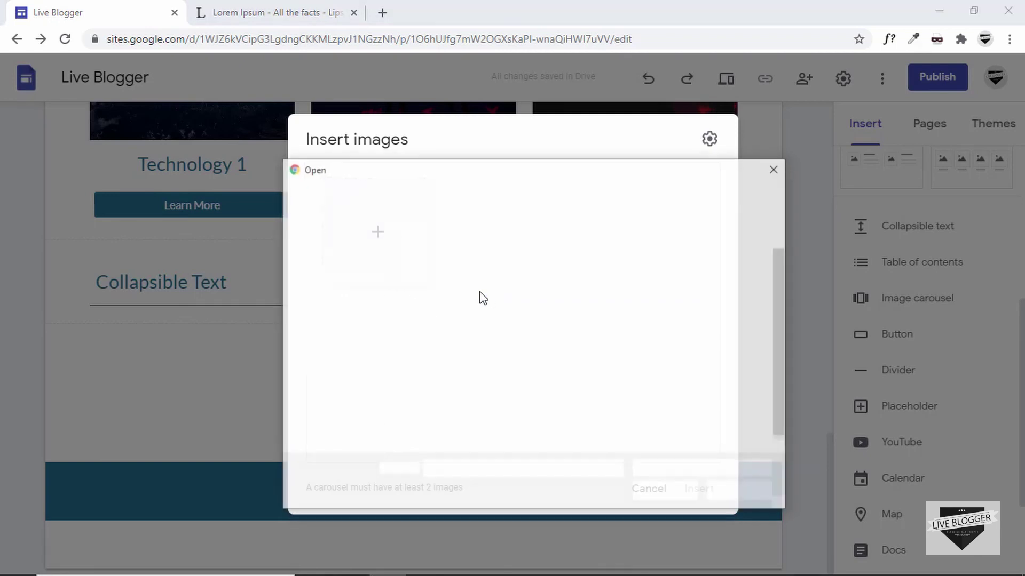
left_click(450, 267)
left_click(619, 281, "shift")
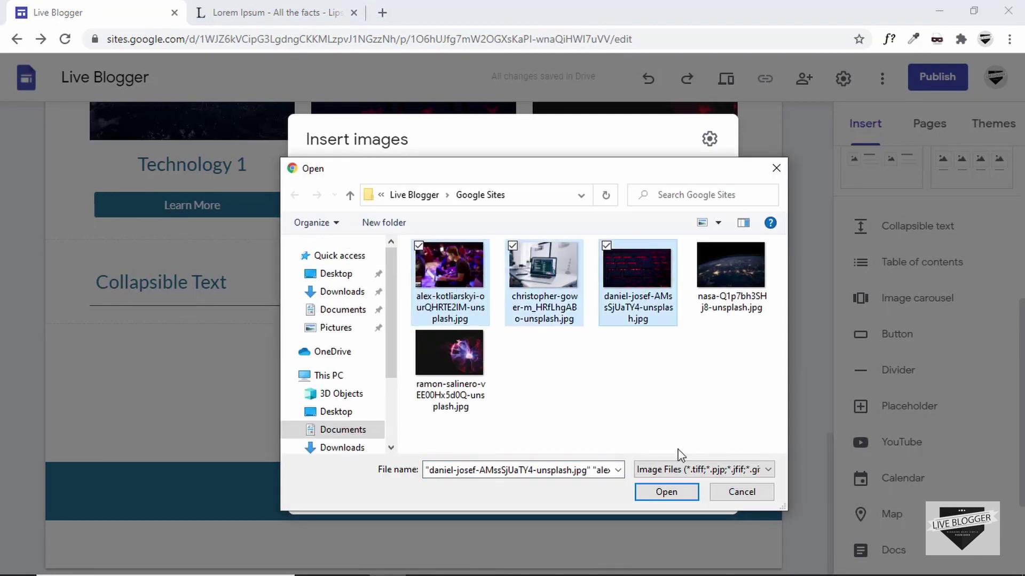
left_click(667, 492)
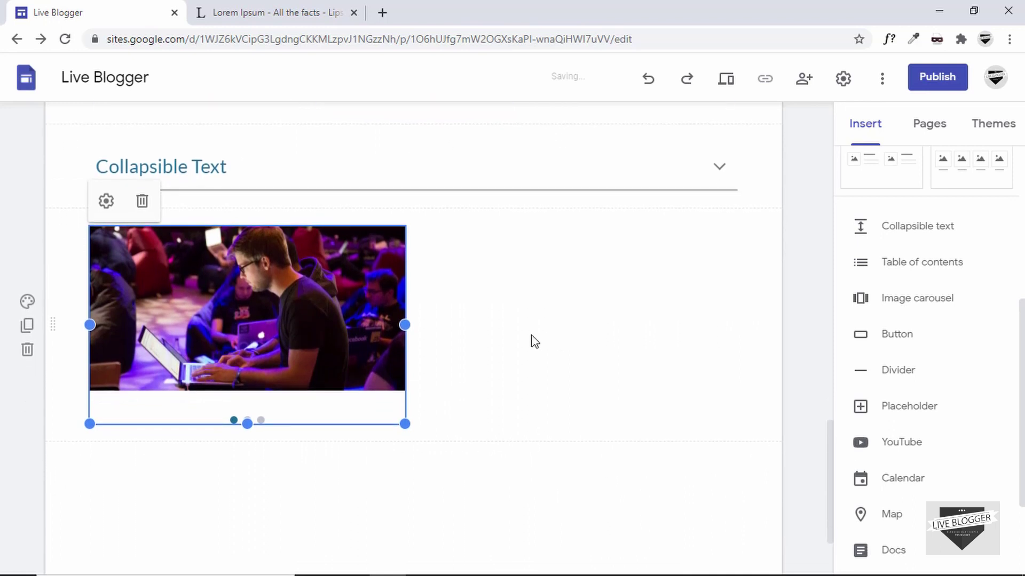
Centre the image carousel horizontally in its section below the collapsible text.
left_click_drag(315, 322, 450, 323)
scroll(501, 313, "down", 2)
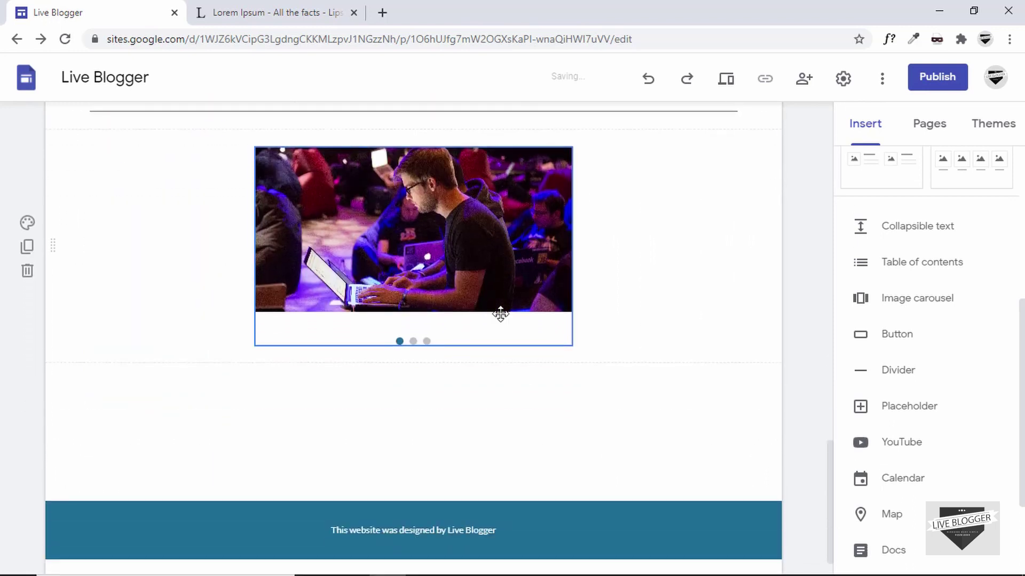
scroll(481, 288, "up", 1)
scroll(477, 297, "up", 1)
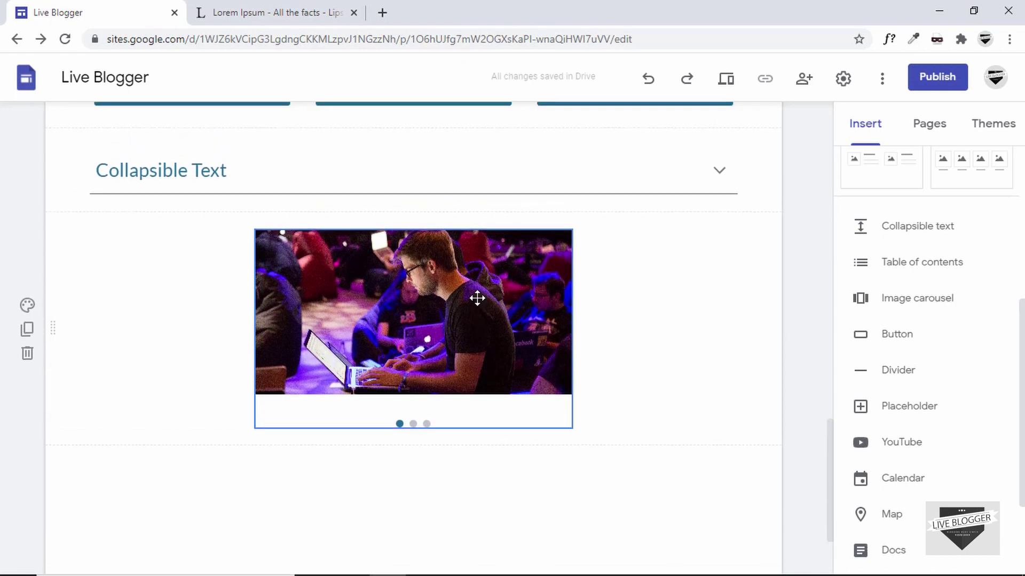
Preview the site at desktop size and review the page from the header and embedded PDF down to the image carousel.
left_click(726, 80)
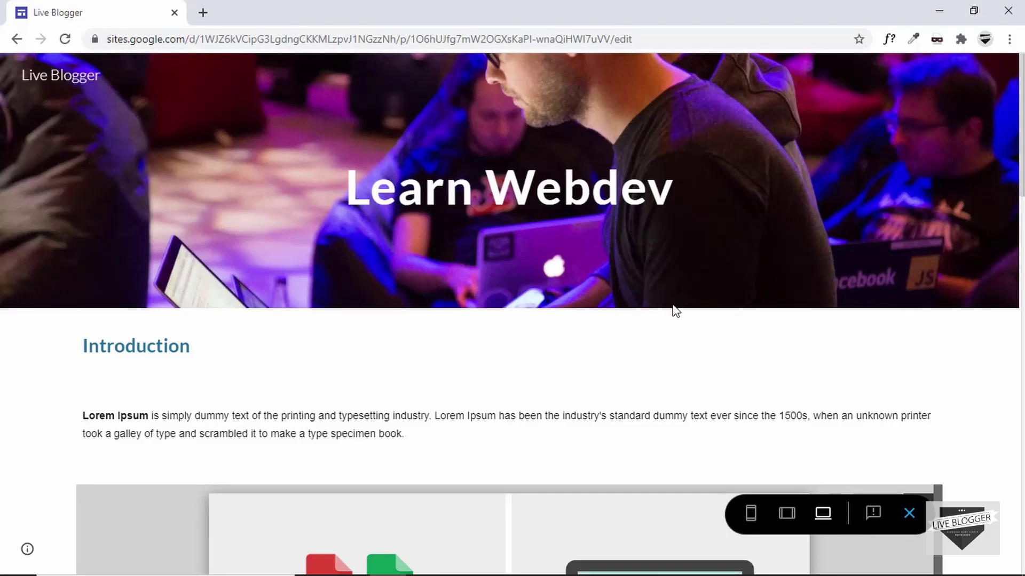
scroll(673, 310, "down", 4)
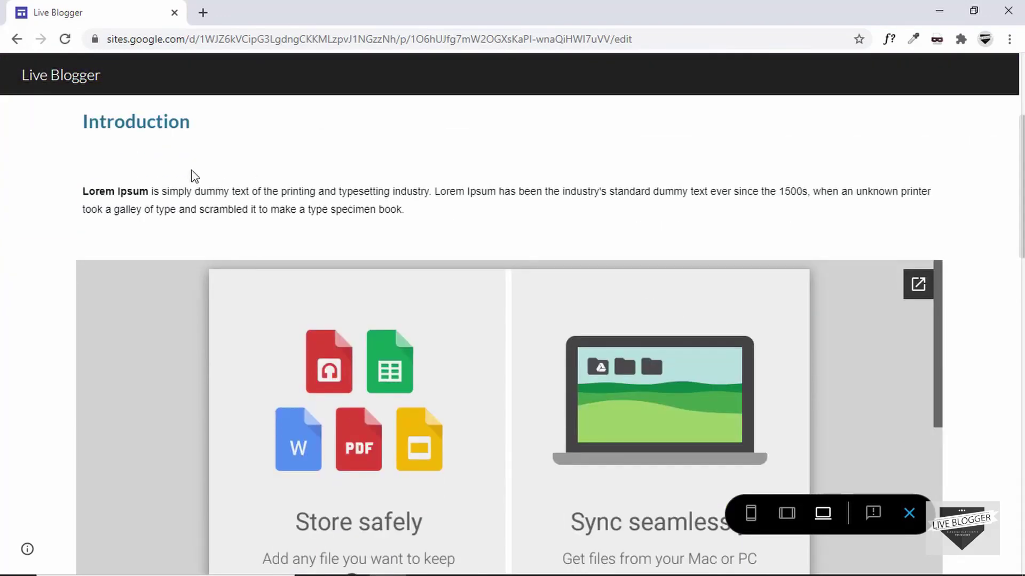
scroll(194, 177, "down", 4)
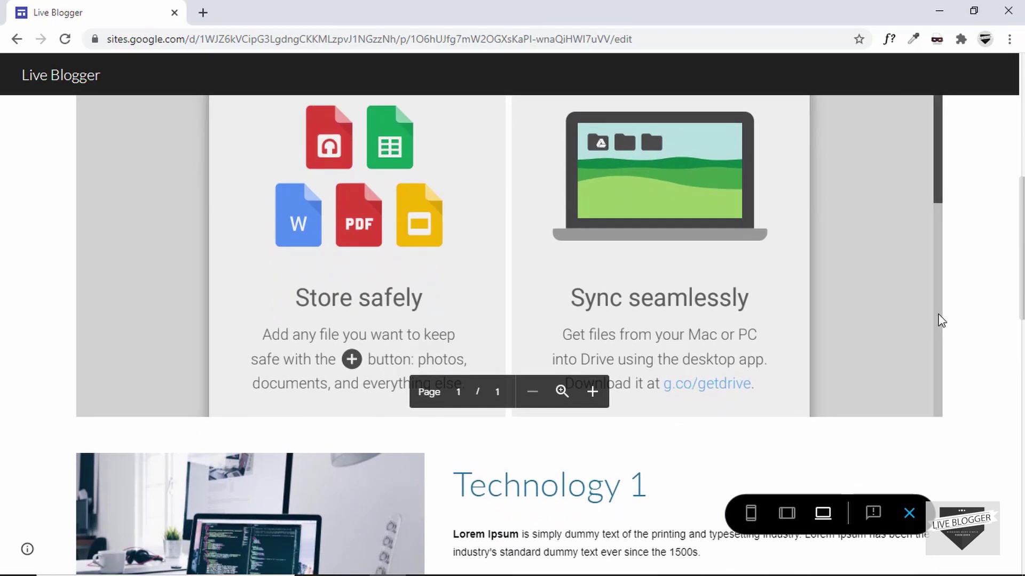
scroll(801, 286, "down", 5)
scroll(802, 285, "down", 2)
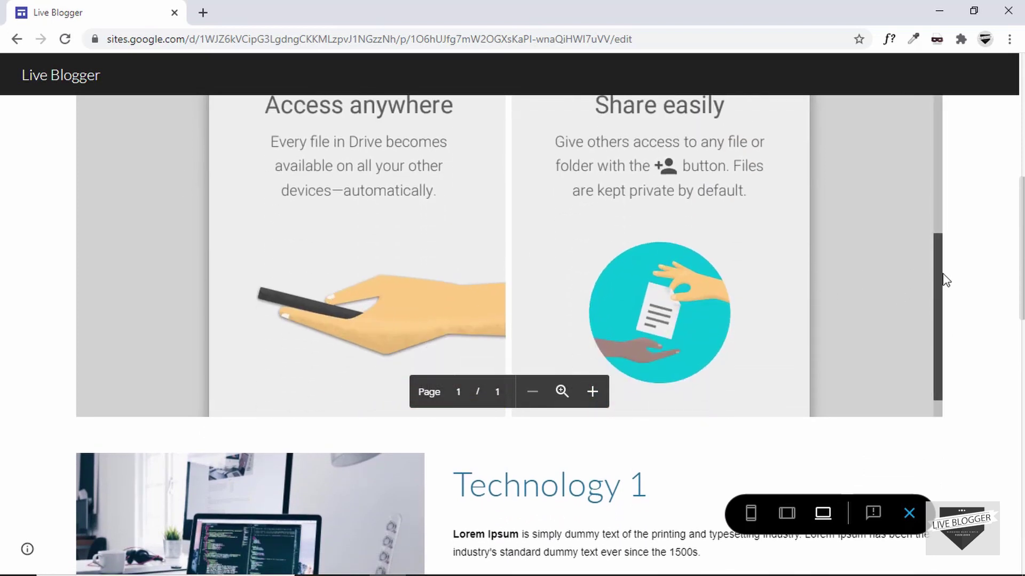
scroll(990, 302, "down", 8)
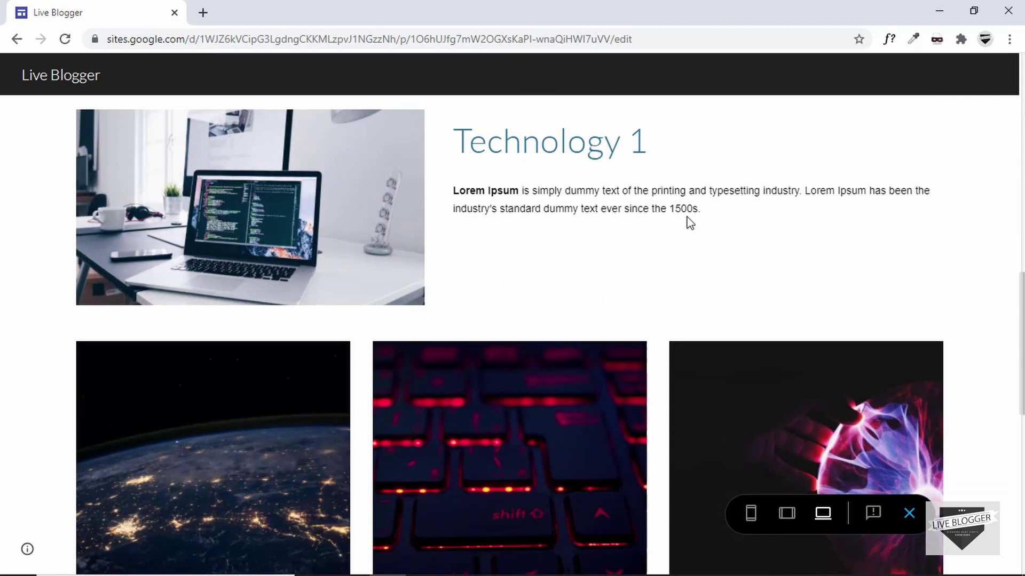
scroll(689, 223, "down", 5)
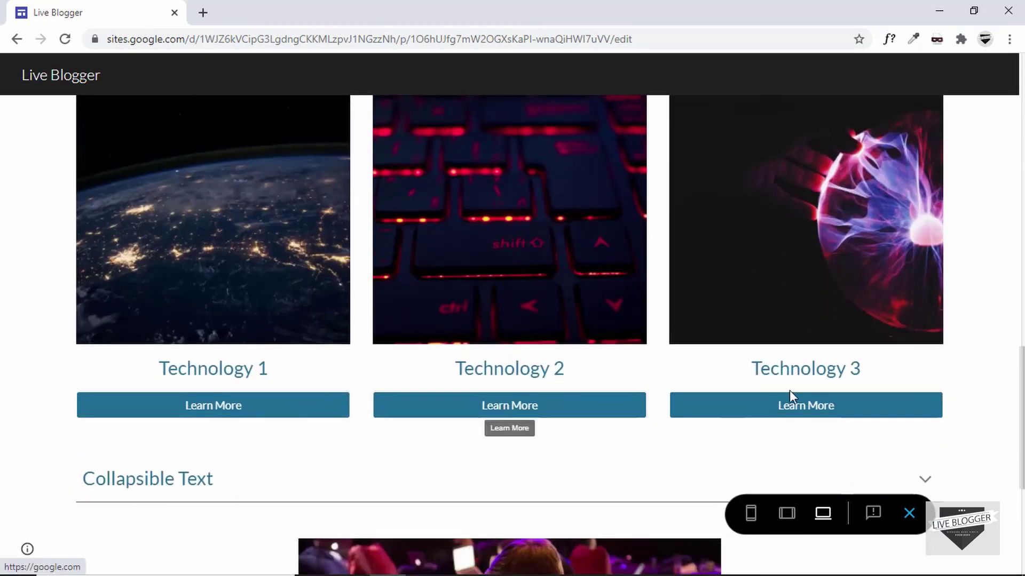
scroll(854, 385, "down", 5)
Expand and collapse the Collapsible Text block in the preview and browse the carousel images forward and back.
left_click(476, 187)
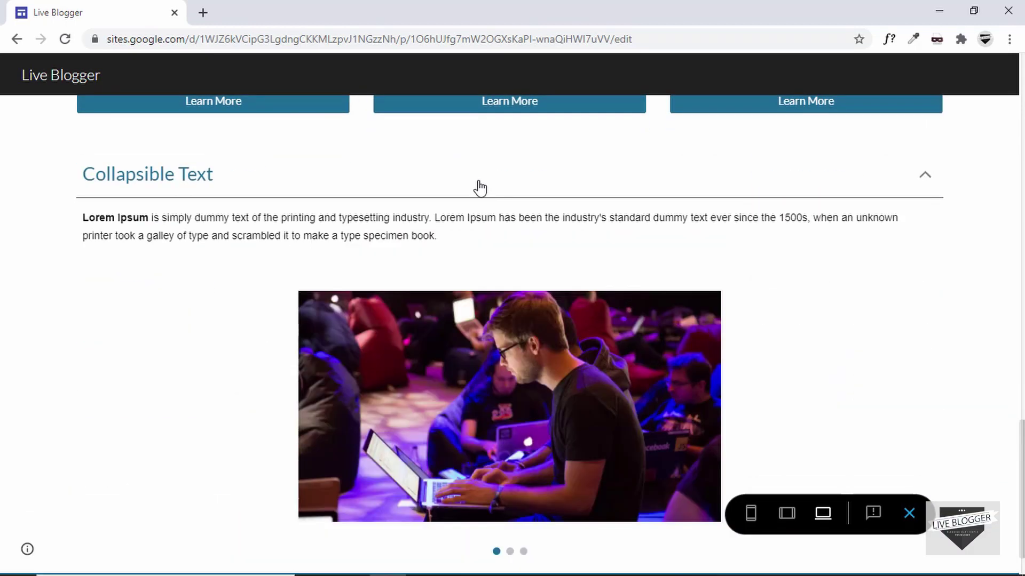
left_click(479, 192)
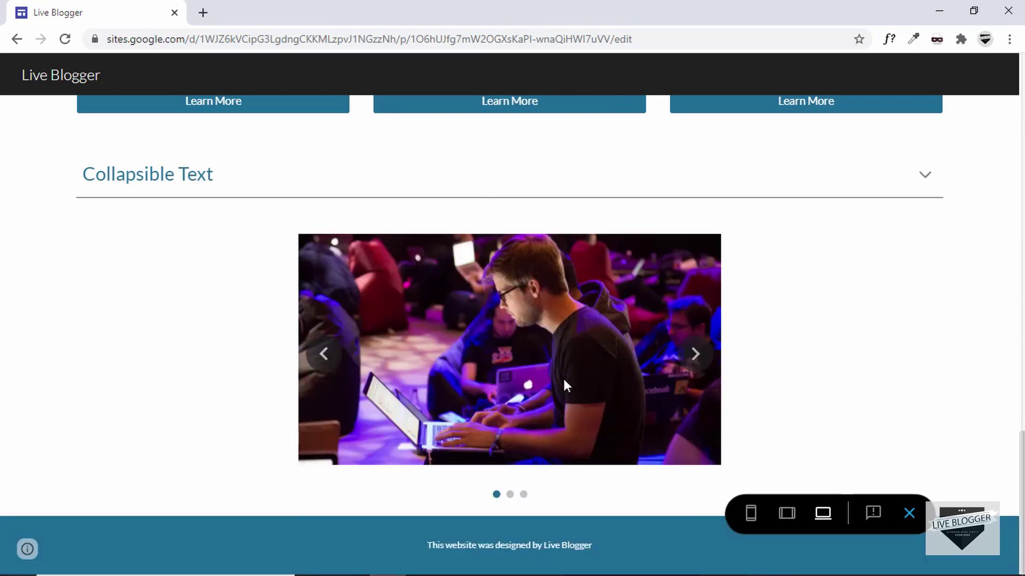
left_click(696, 355)
left_click(695, 354)
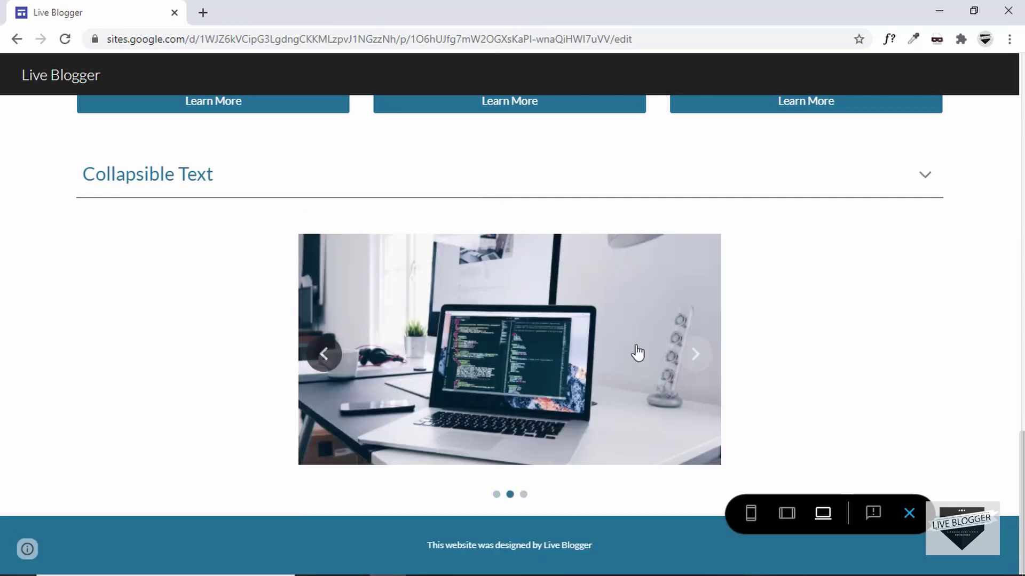
left_click(326, 355)
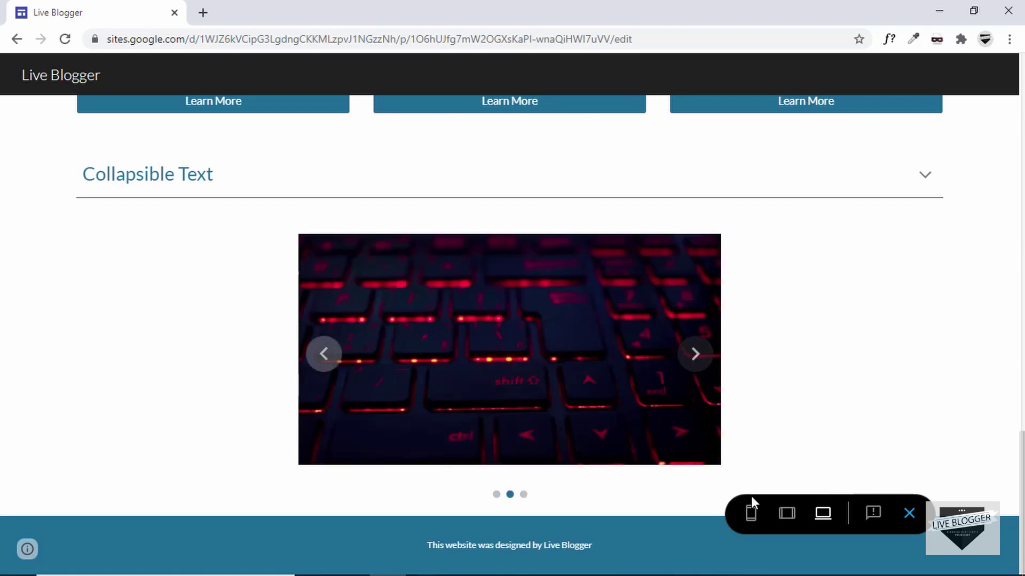
Check the whole page in the phone and tablet previews, and exit the preview.
left_click(751, 513)
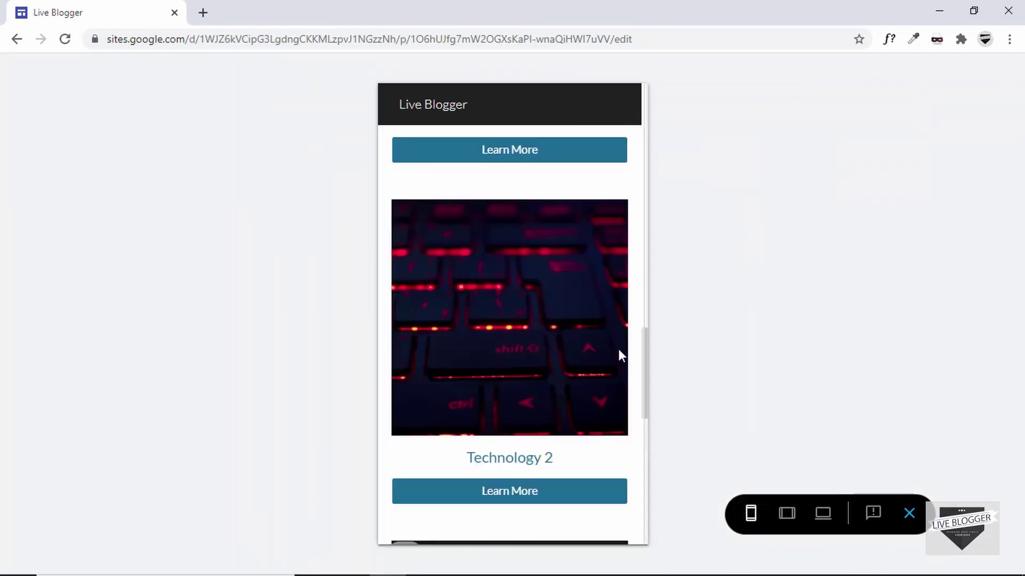
scroll(507, 350, "up", 15)
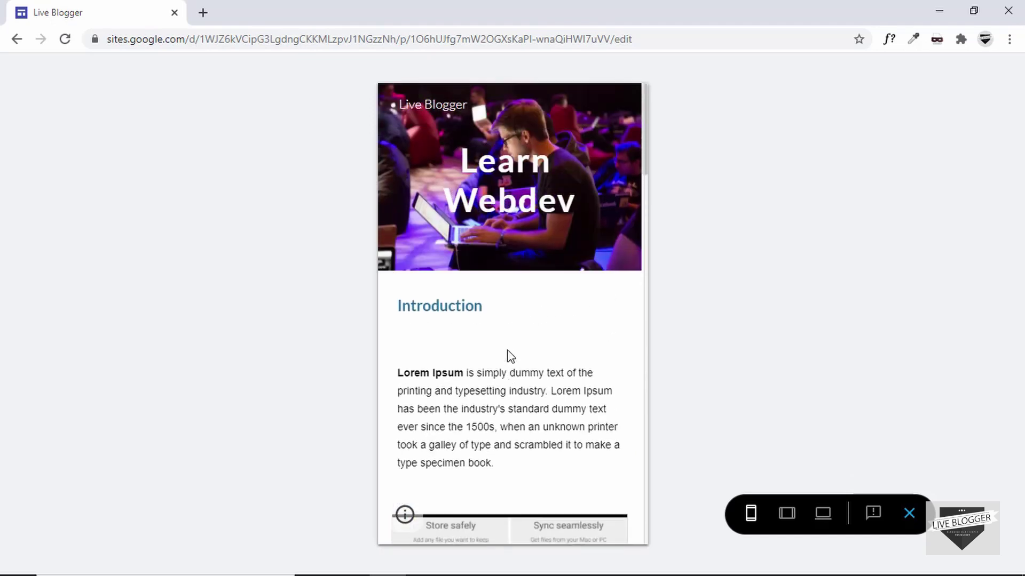
scroll(508, 354, "down", 15)
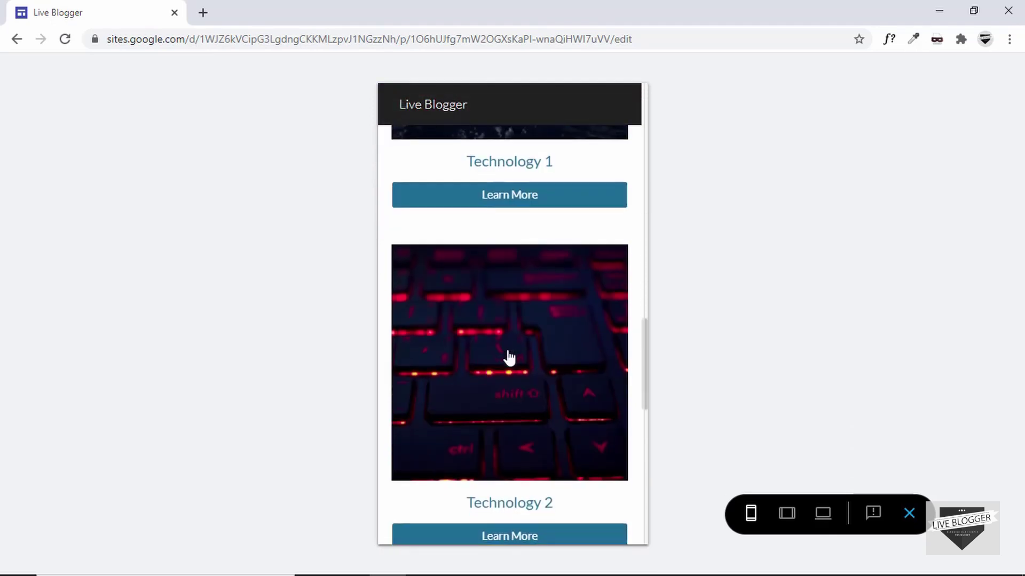
left_click(786, 514)
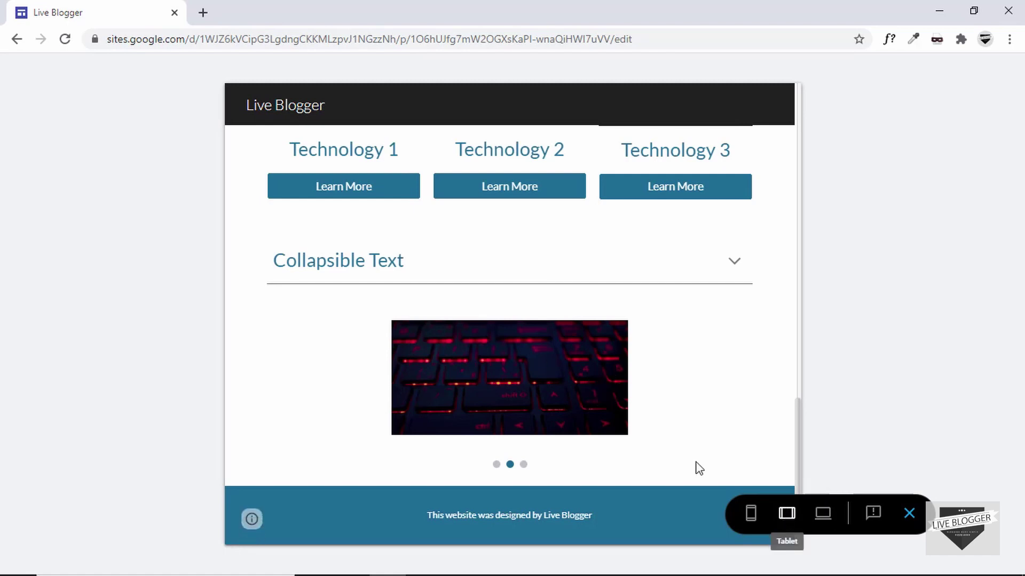
scroll(532, 406, "up", 15)
scroll(533, 411, "down", 15)
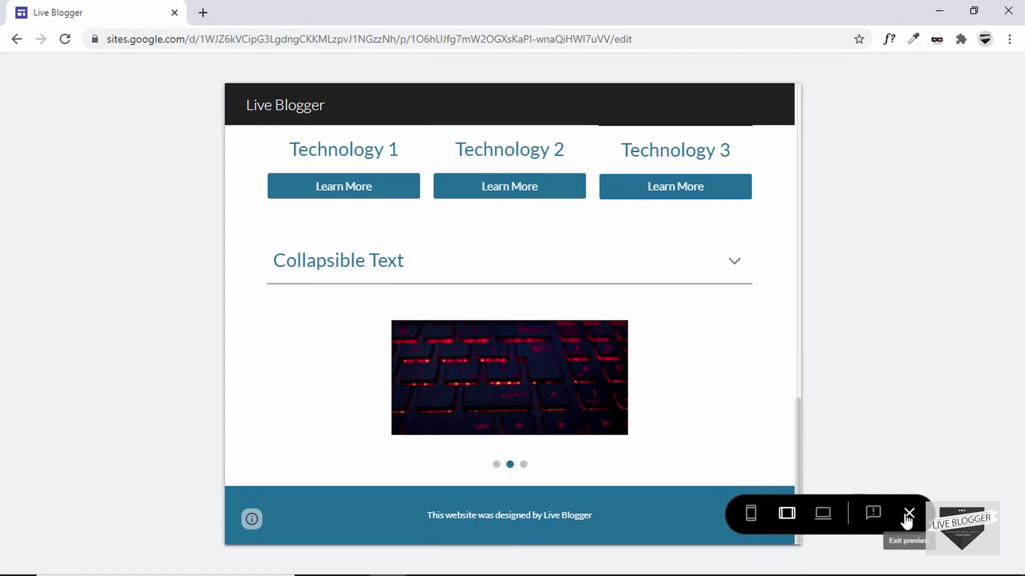
left_click(908, 516)
scroll(915, 358, "down", 2)
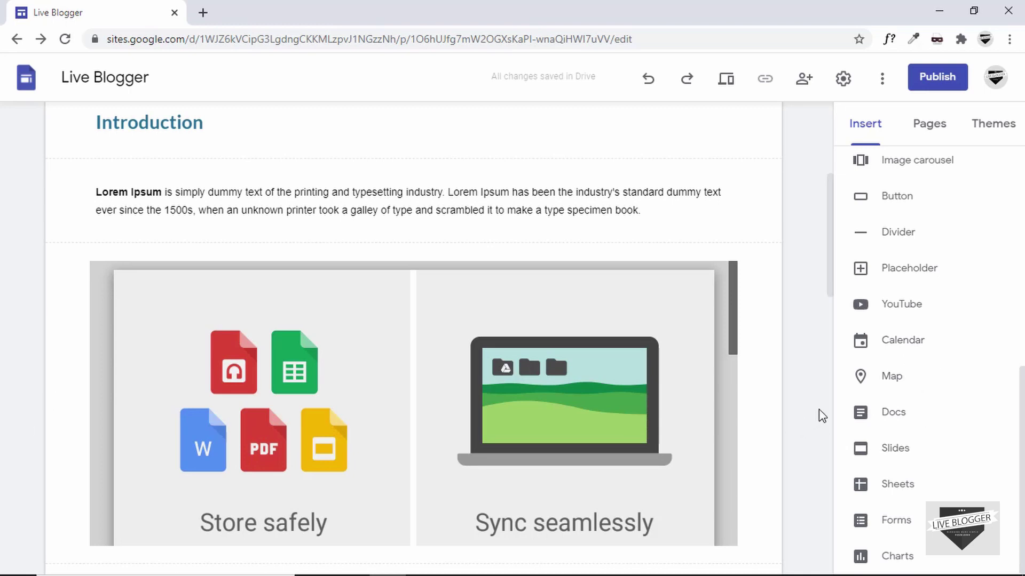
scroll(903, 293, "up", 4)
scroll(814, 423, "down", 2)
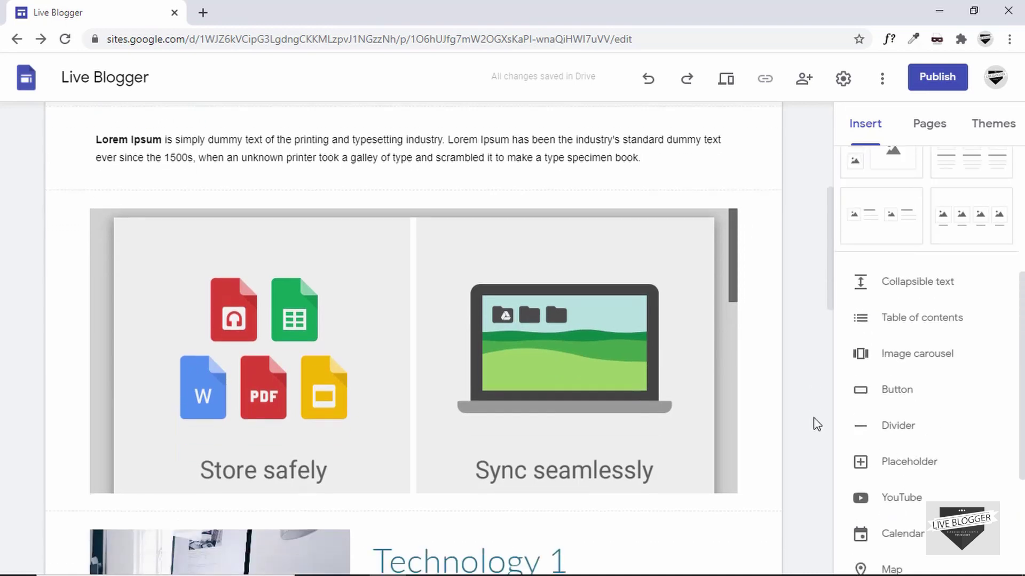
scroll(814, 422, "up", 4)
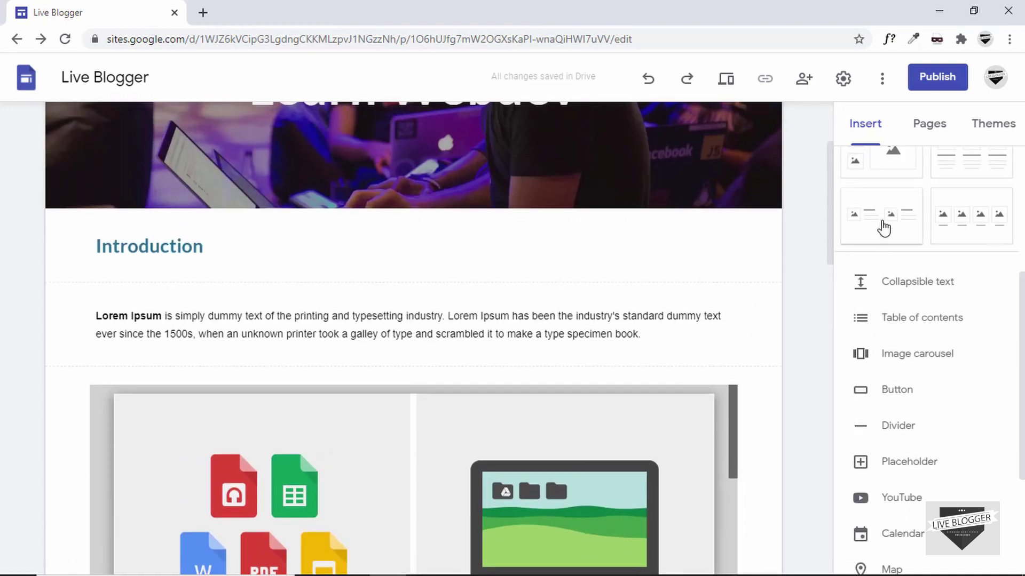
left_click(931, 128)
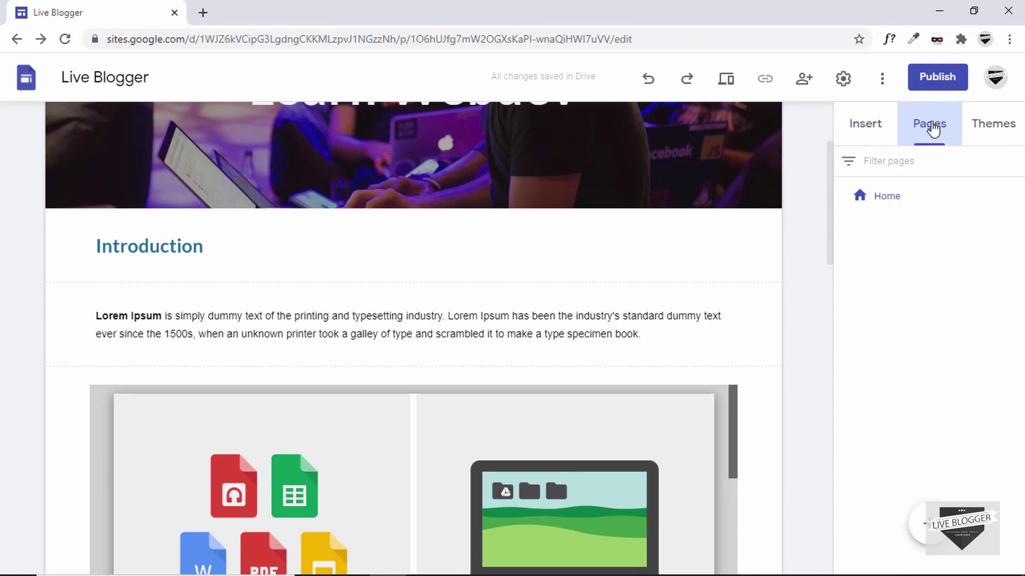
scroll(815, 326, "up", 3)
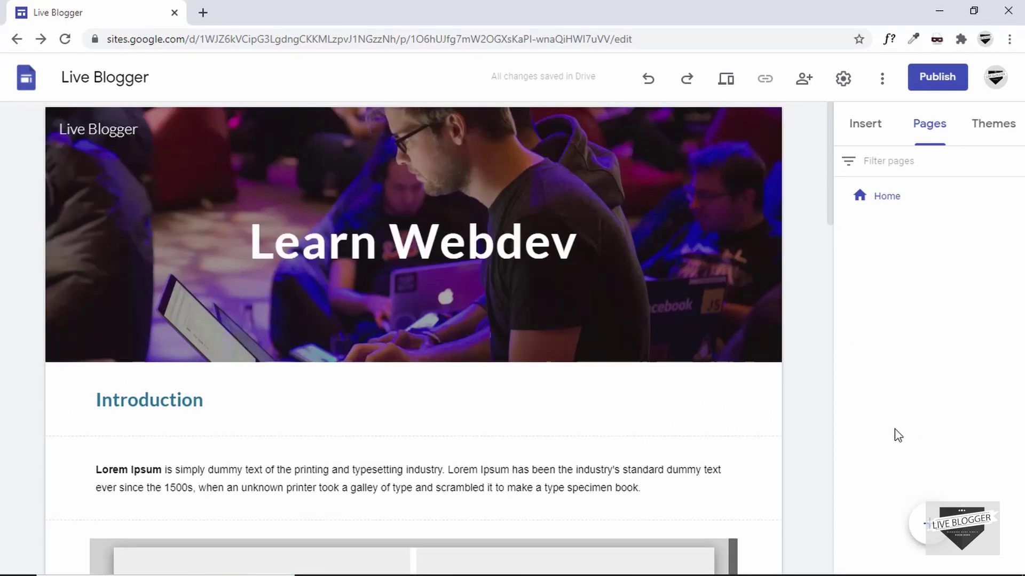
mouse_move(930, 529)
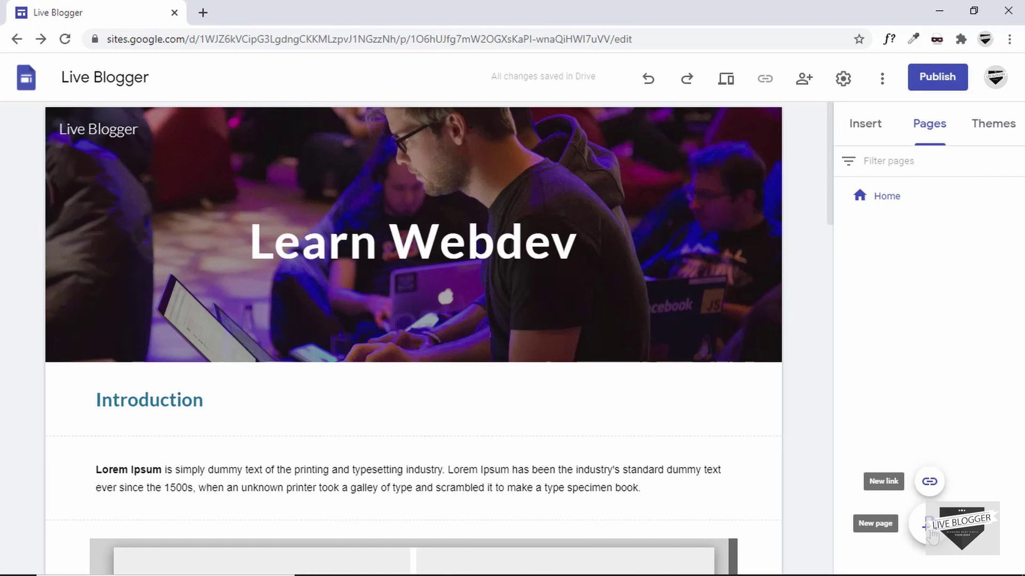
left_click(929, 482)
left_click(679, 270)
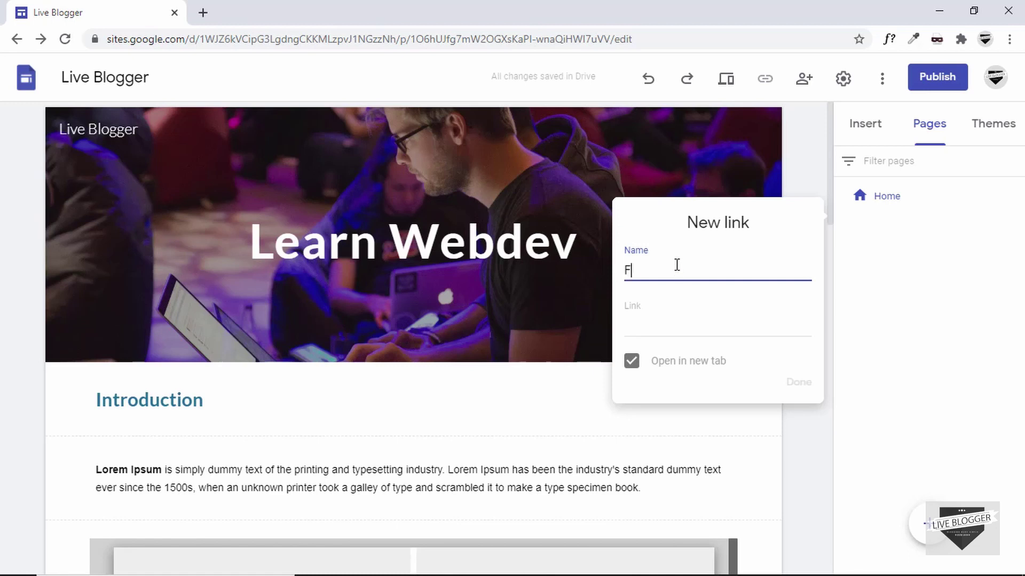
left_click(658, 322)
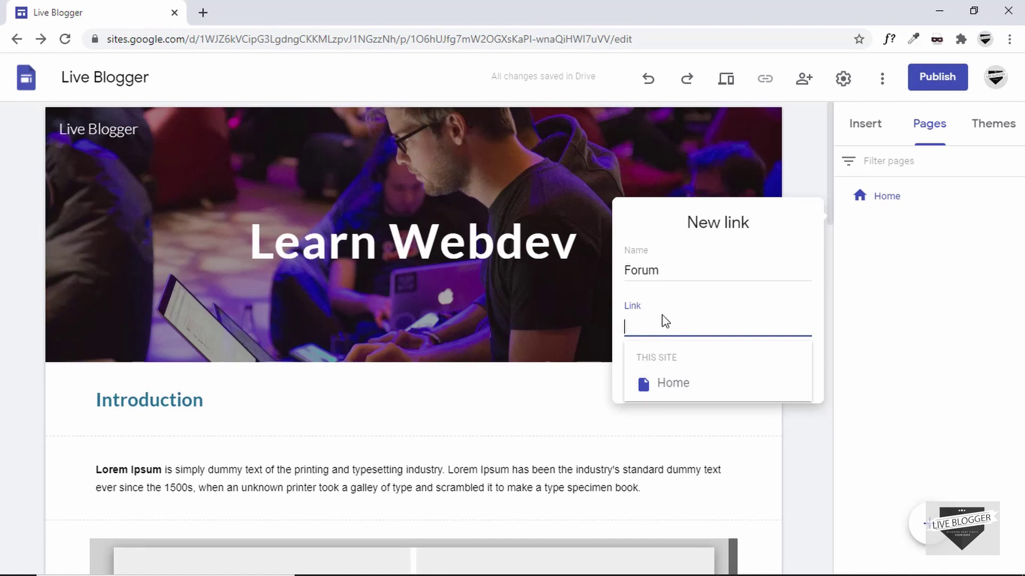
type("https://google.com")
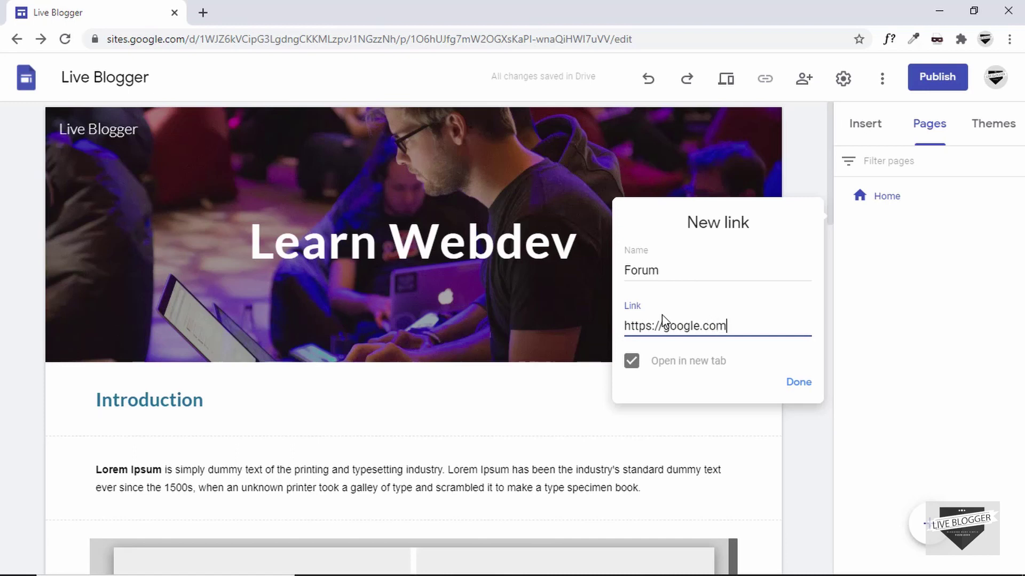
left_click(801, 385)
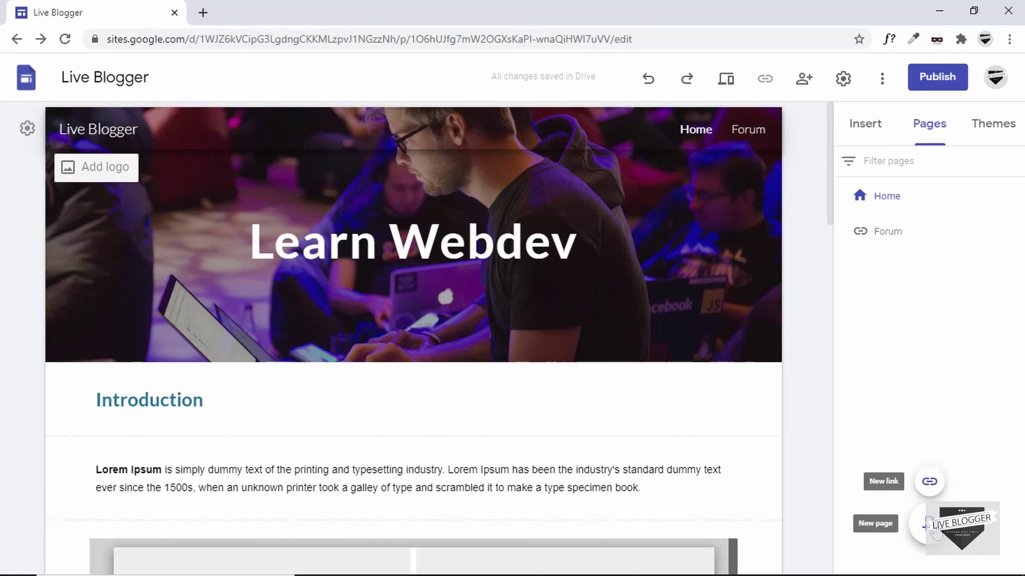
Create a new page named About Us without a custom path.
left_click(935, 533)
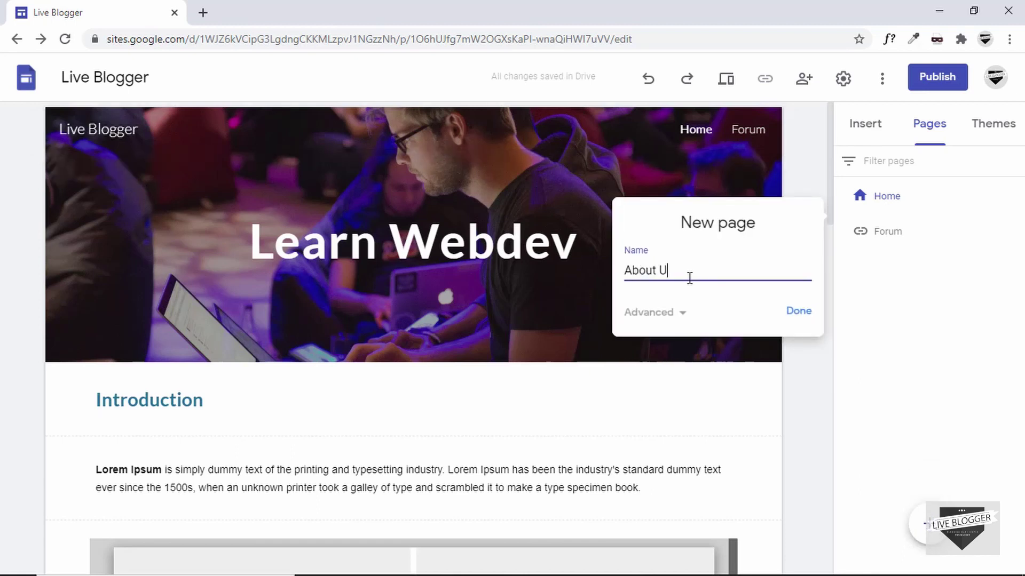
left_click(681, 313)
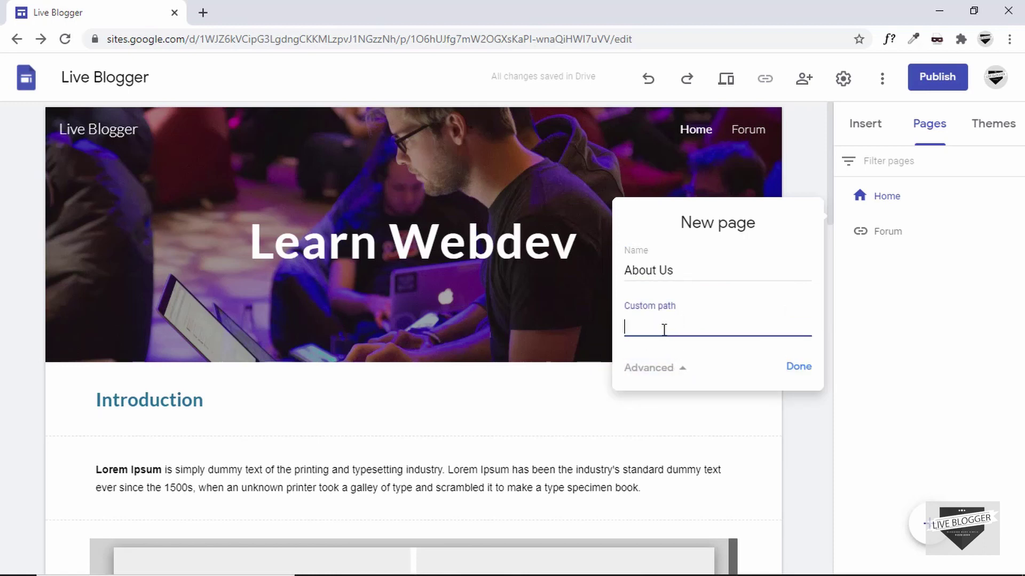
left_click(673, 364)
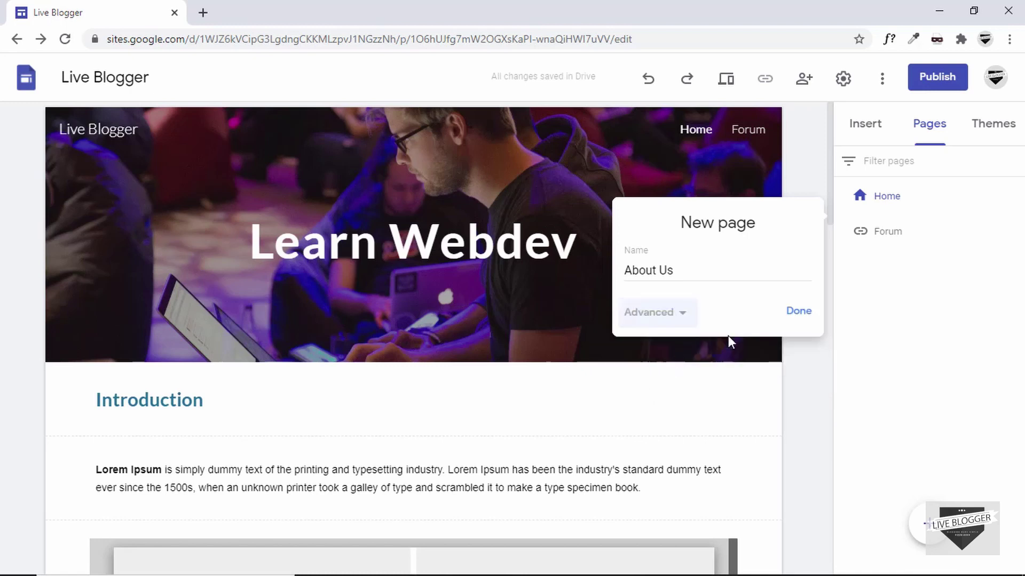
left_click(797, 313)
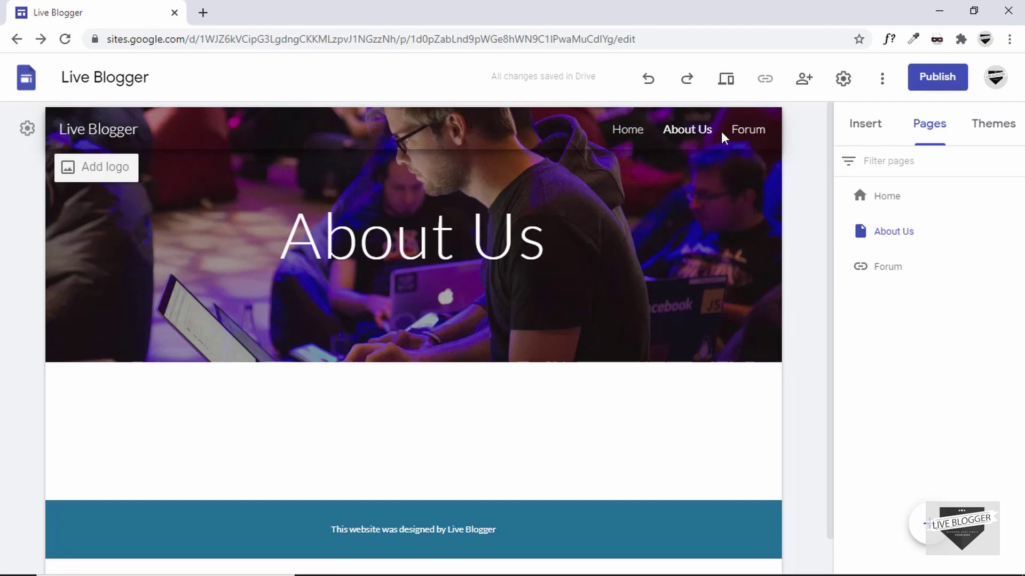
left_click(373, 183)
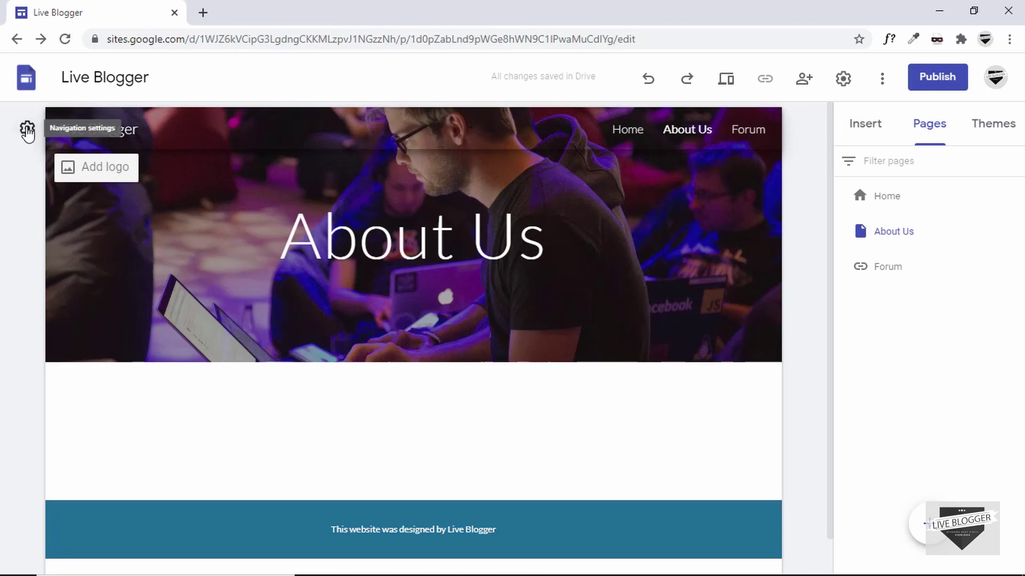
Set the site's navigation mode to Side in the navigation settings.
left_click(27, 129)
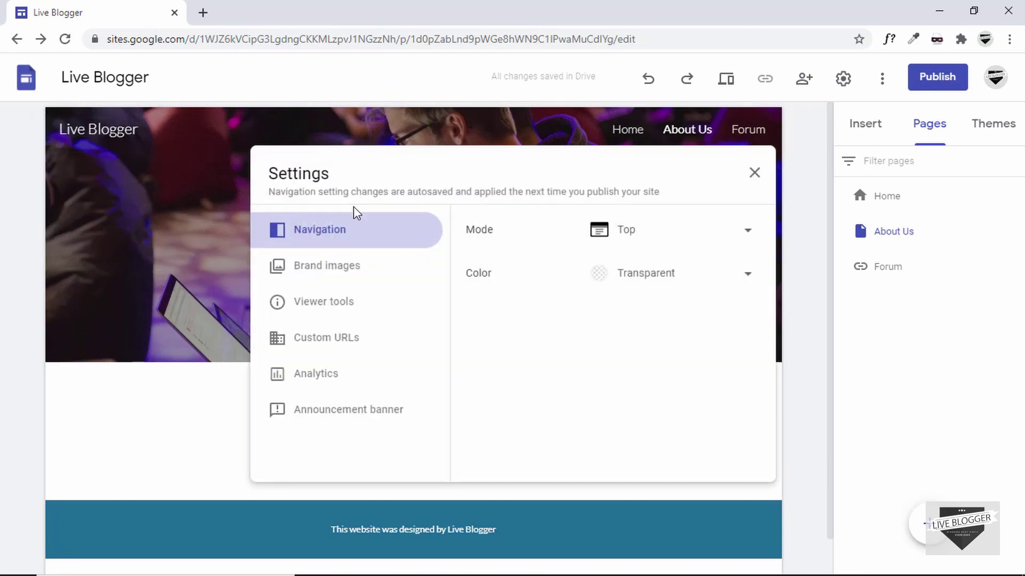
left_click(666, 236)
left_click(652, 276)
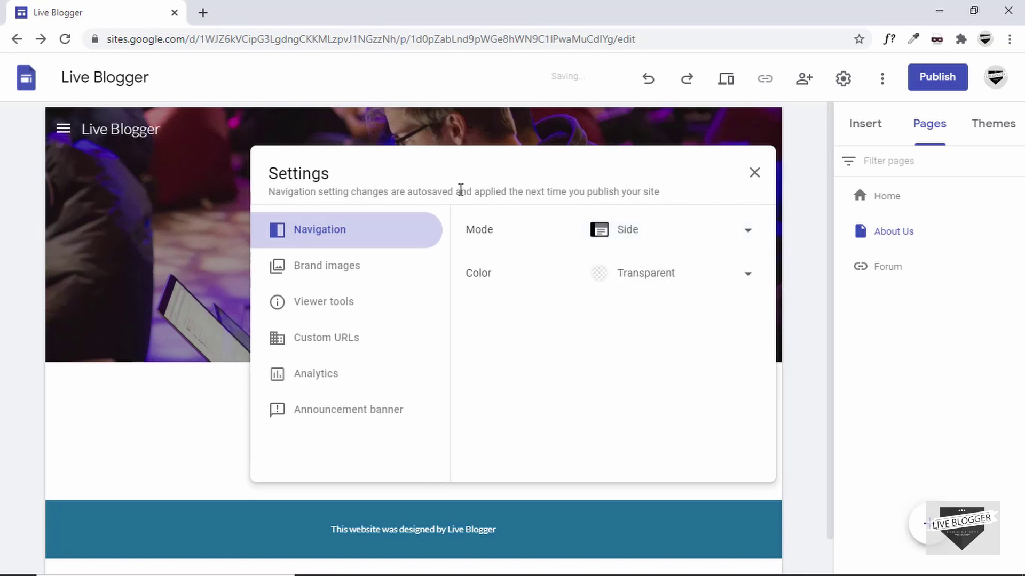
Close the settings and show and hide the side navigation menu on the About Us page to check it.
left_click(62, 131)
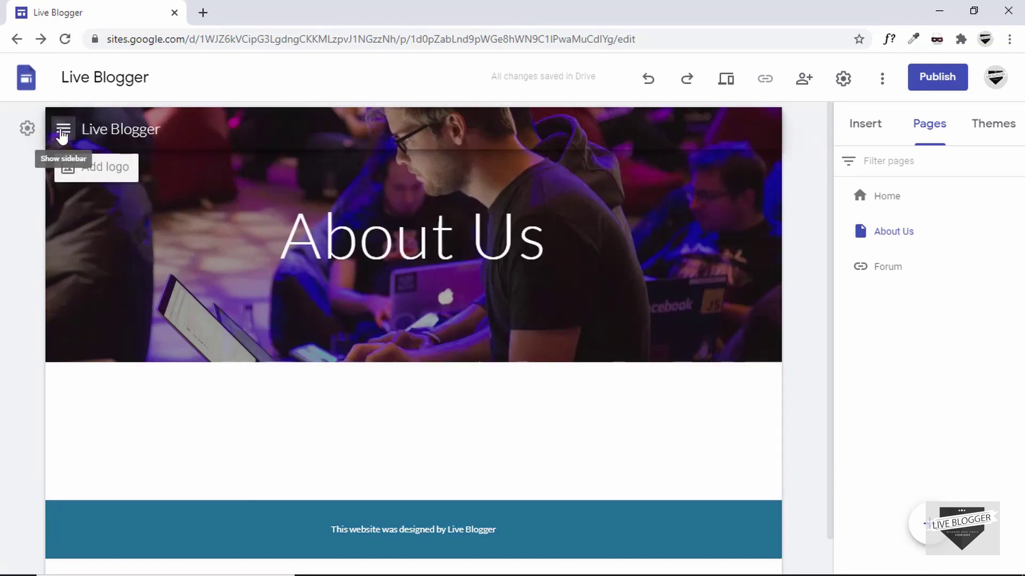
left_click(62, 129)
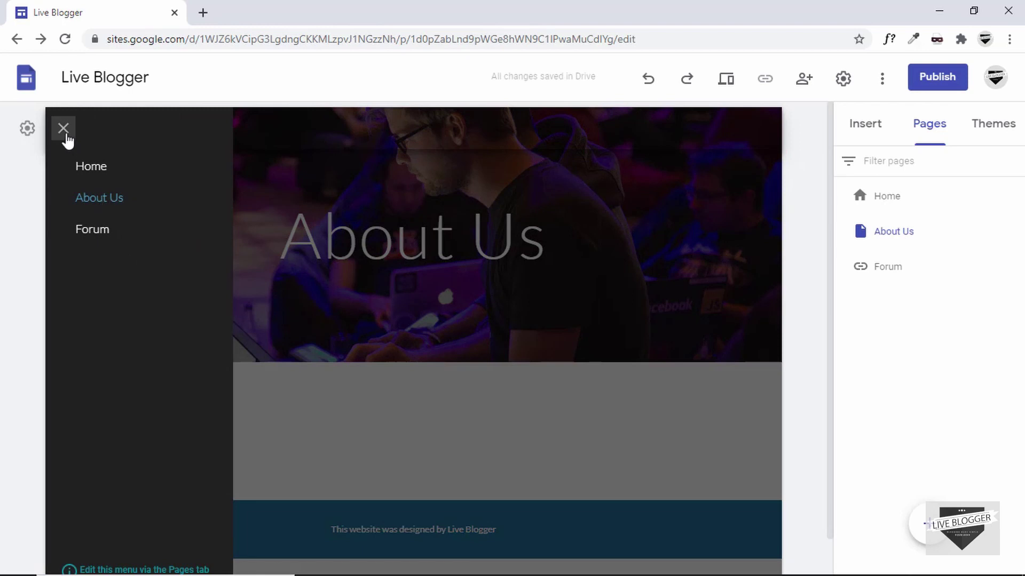
left_click(64, 132)
left_click(64, 131)
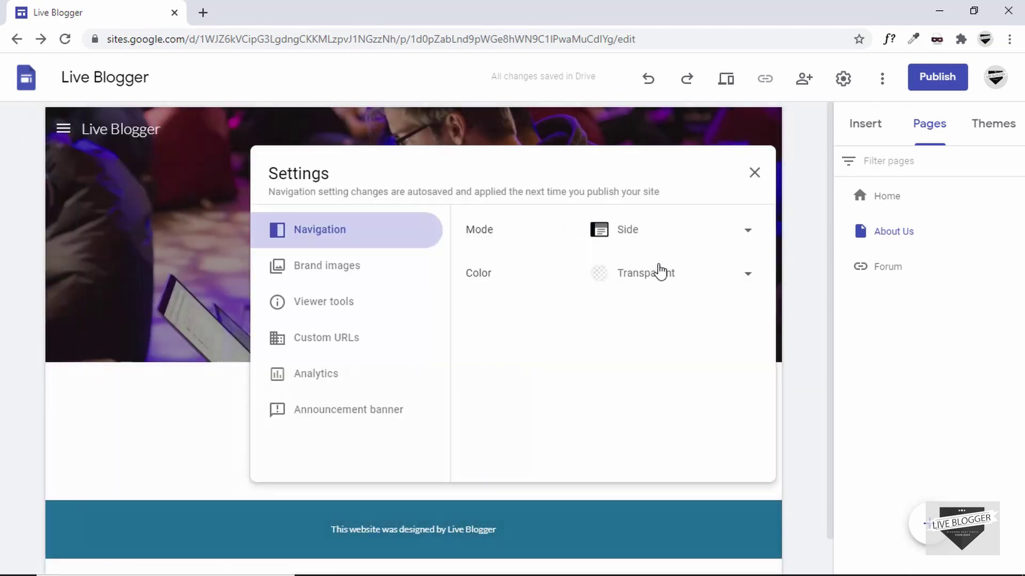
Try White as the navigation color, close the settings and check the side menu on the About Us page.
left_click(684, 278)
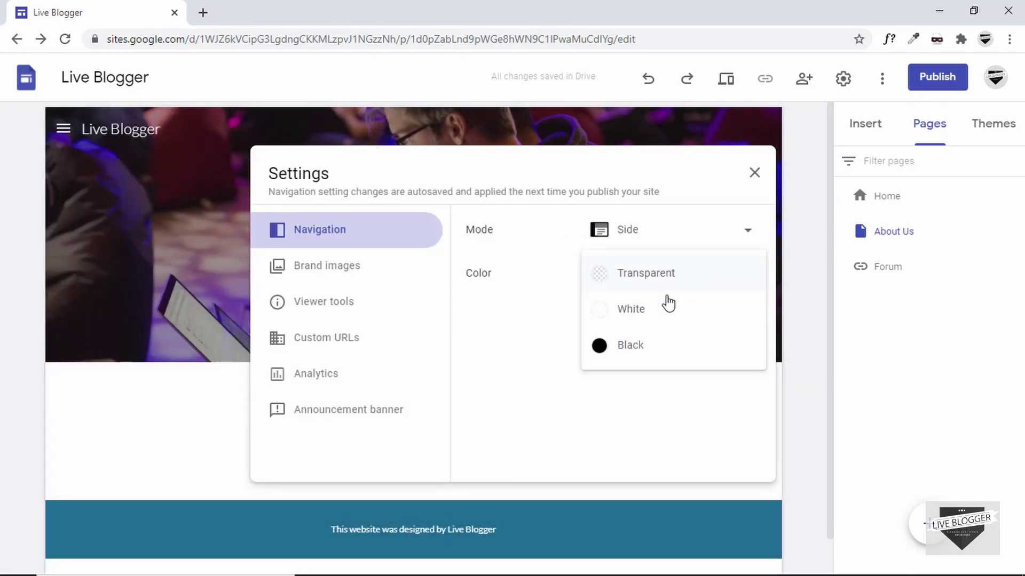
left_click(654, 321)
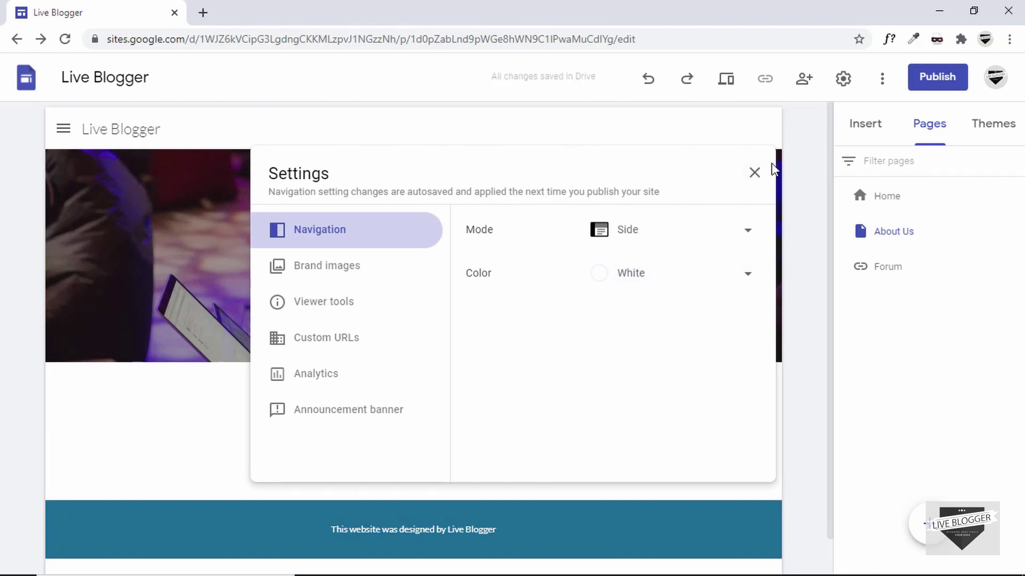
left_click(754, 173)
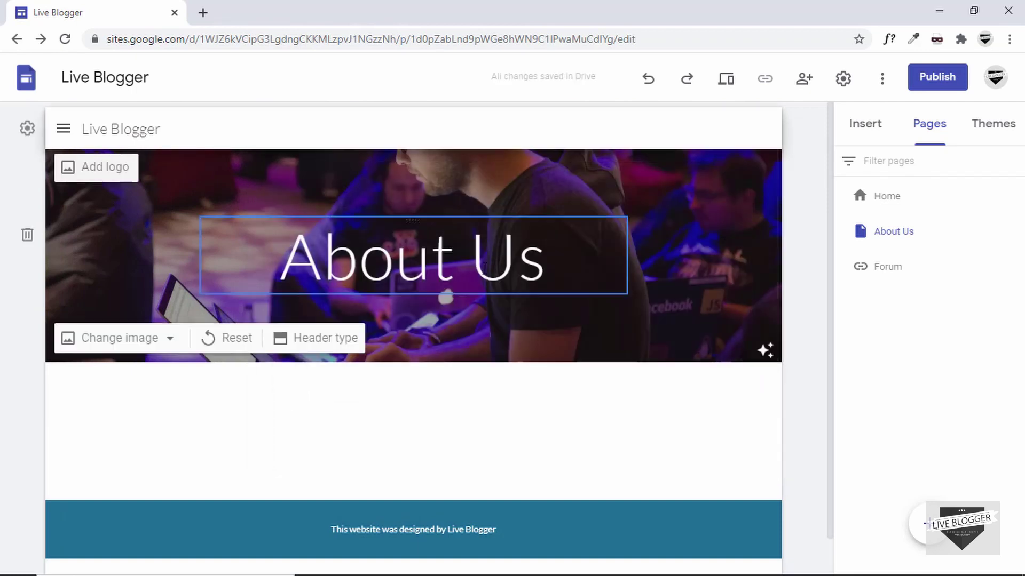
left_click(63, 130)
left_click(64, 130)
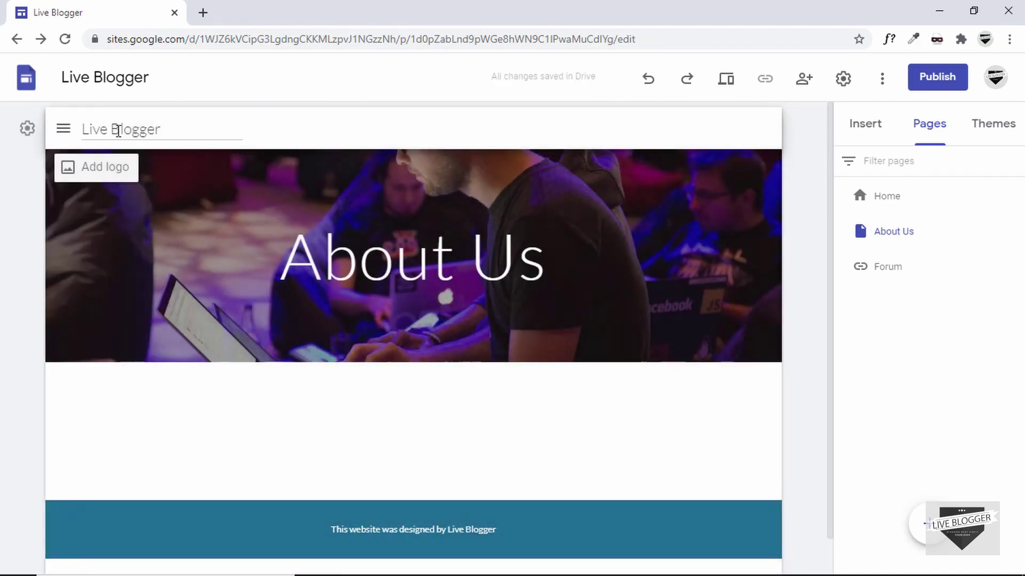
Try Black as the navigation color, return it to Transparent and close the settings.
left_click(26, 130)
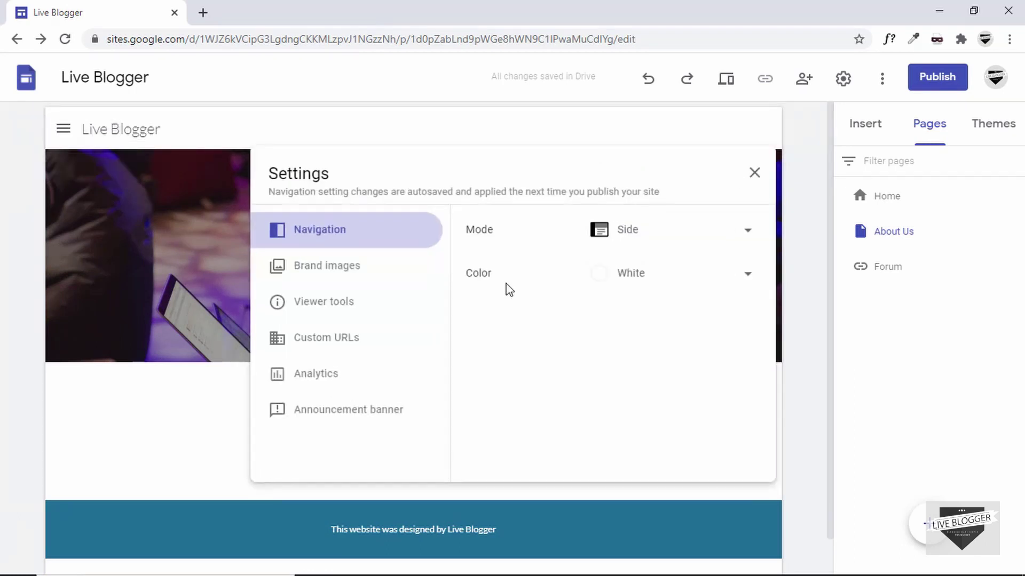
left_click(646, 288)
left_click(666, 321)
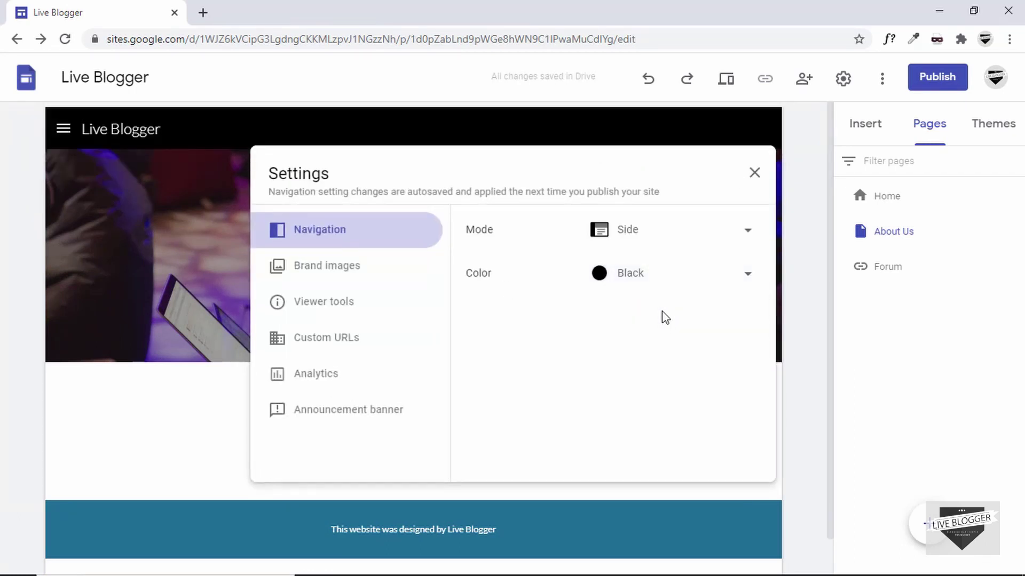
left_click(664, 273)
left_click(662, 214)
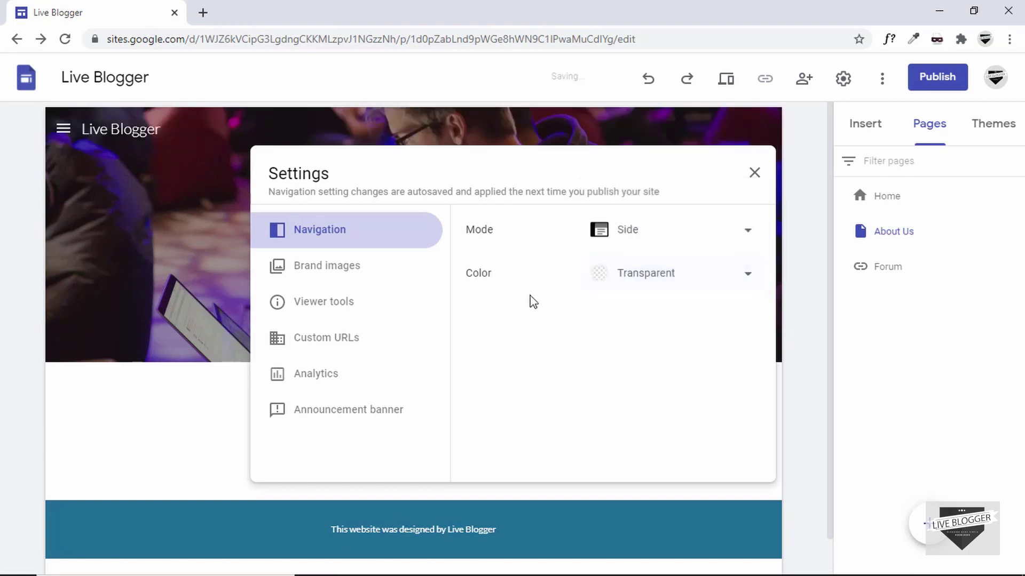
left_click(657, 276)
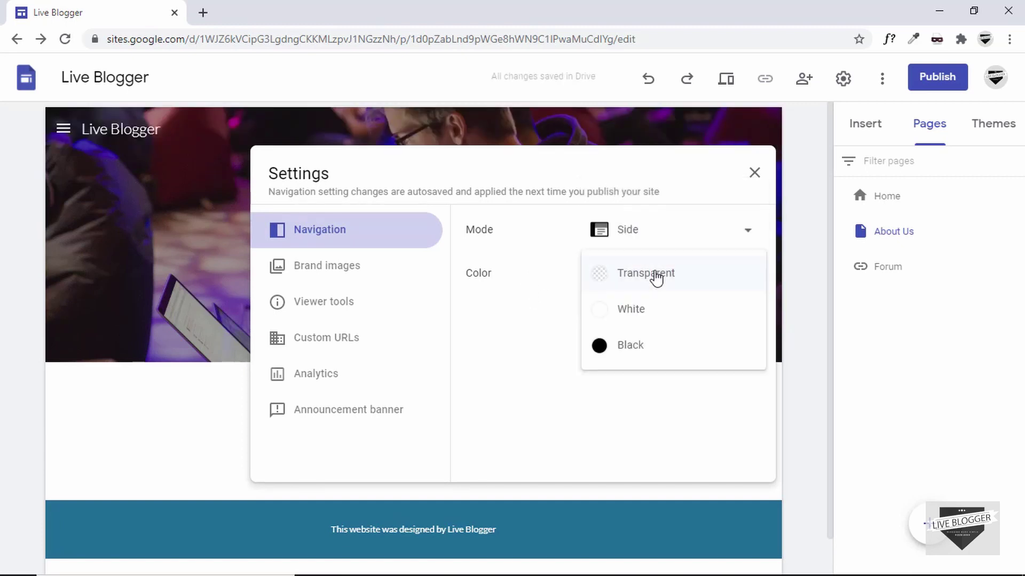
left_click(657, 278)
left_click(754, 172)
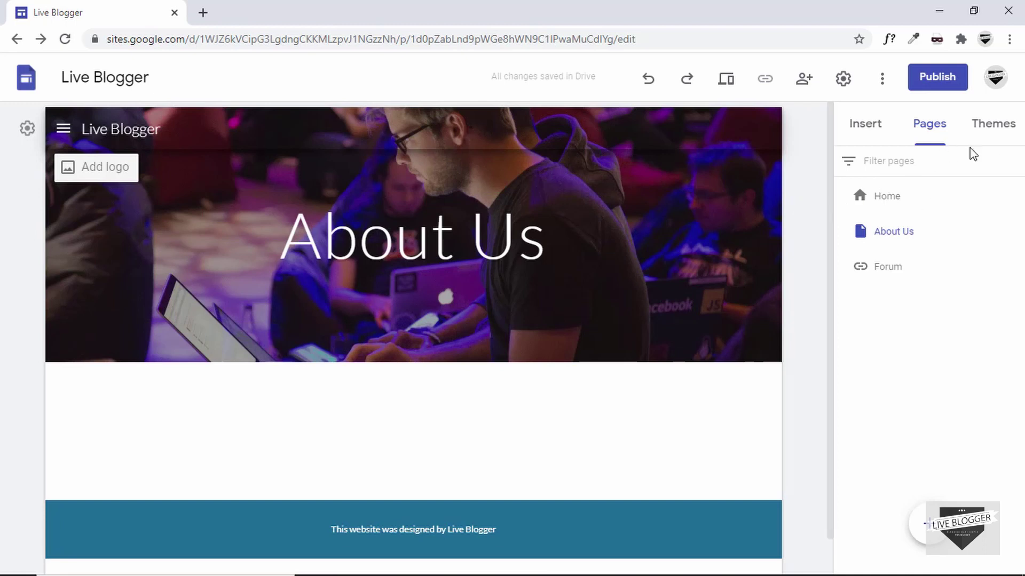
Show the available site themes and view the font style options of the Simple theme.
left_click(995, 137)
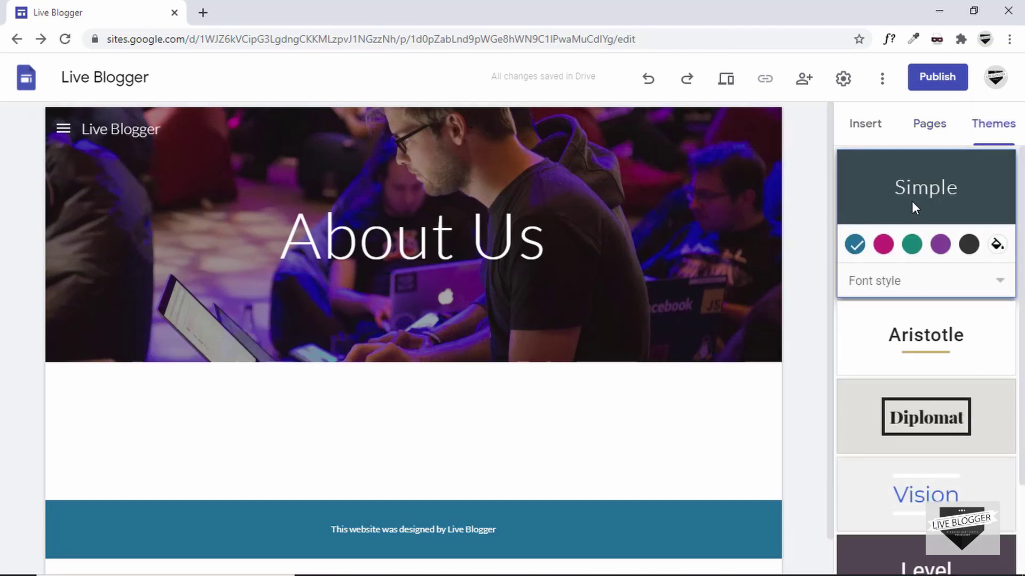
left_click(977, 283)
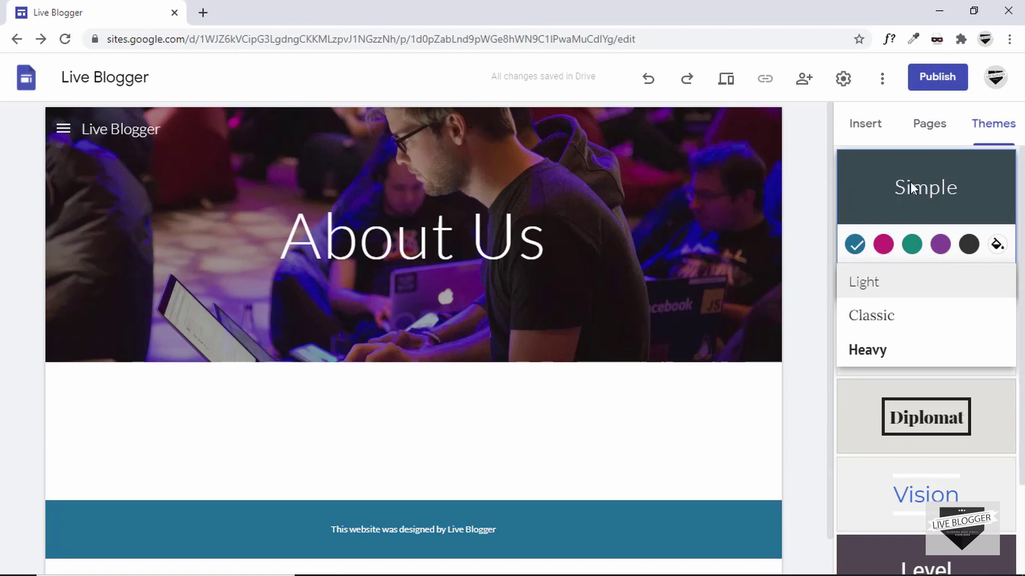
left_click(816, 218)
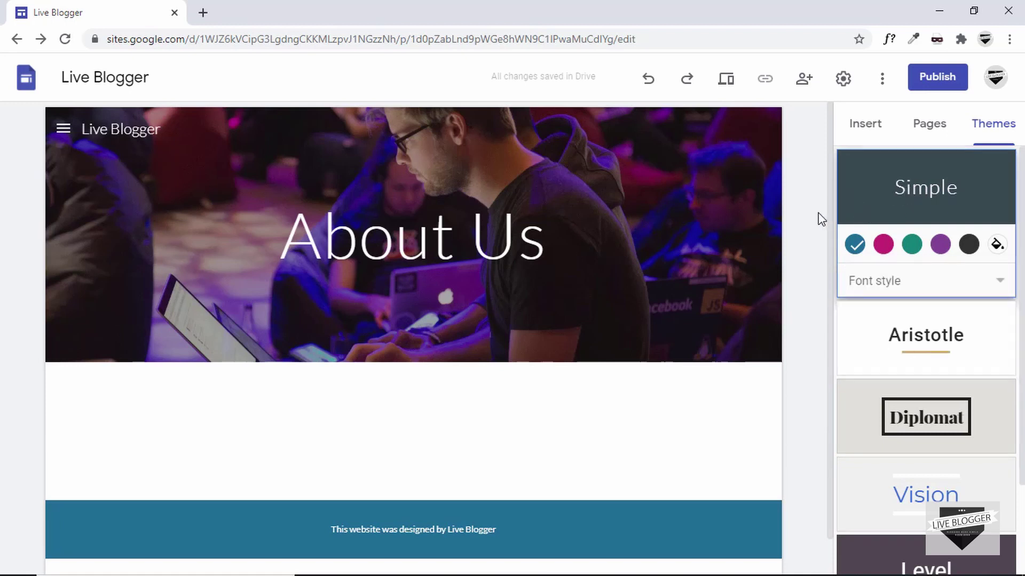
Try the Aristotle theme on the site and switch to the Home page through the side navigation.
scroll(896, 347, "down", 1)
scroll(902, 346, "down", 1)
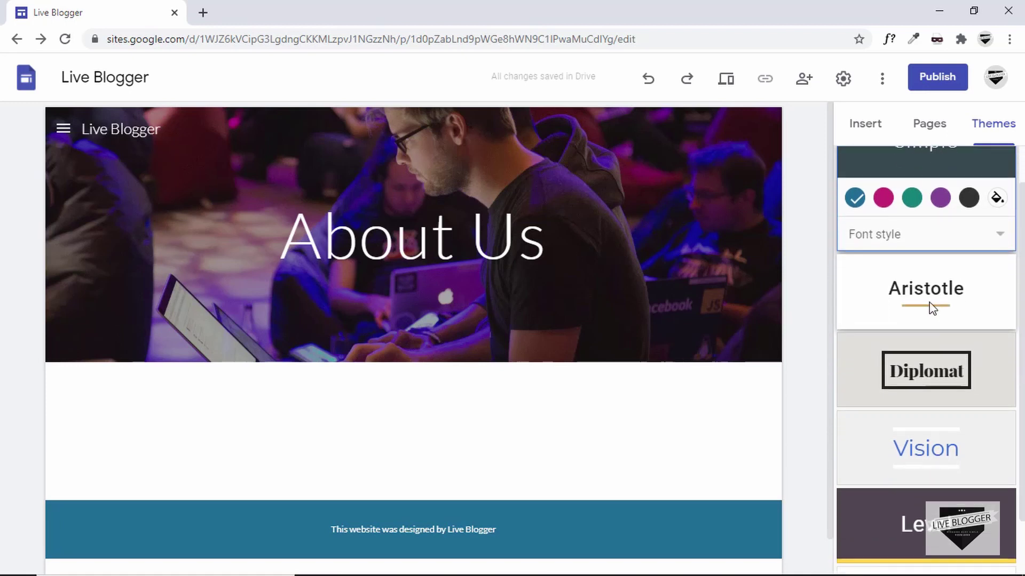
left_click(931, 307)
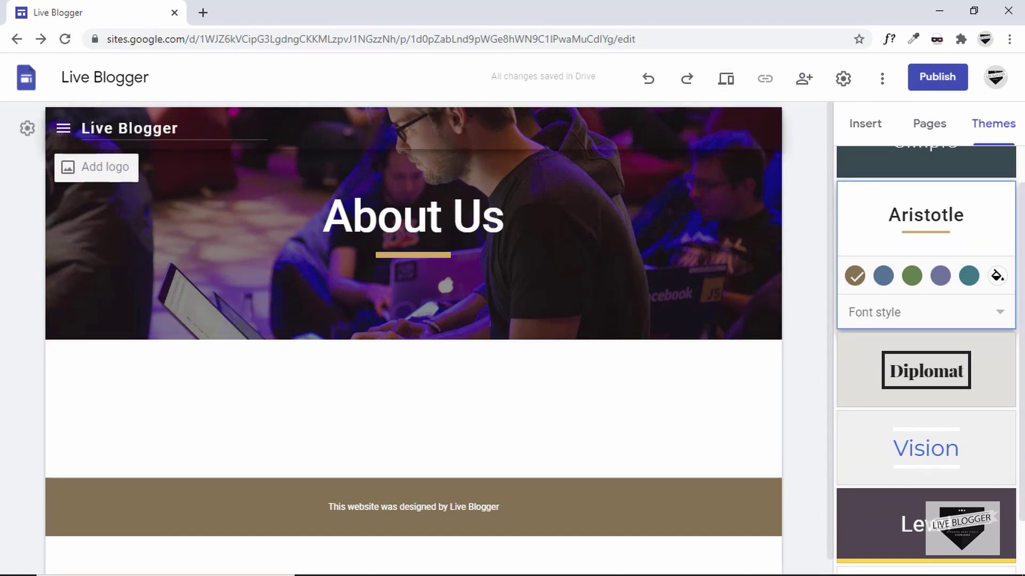
left_click(63, 128)
left_click(94, 170)
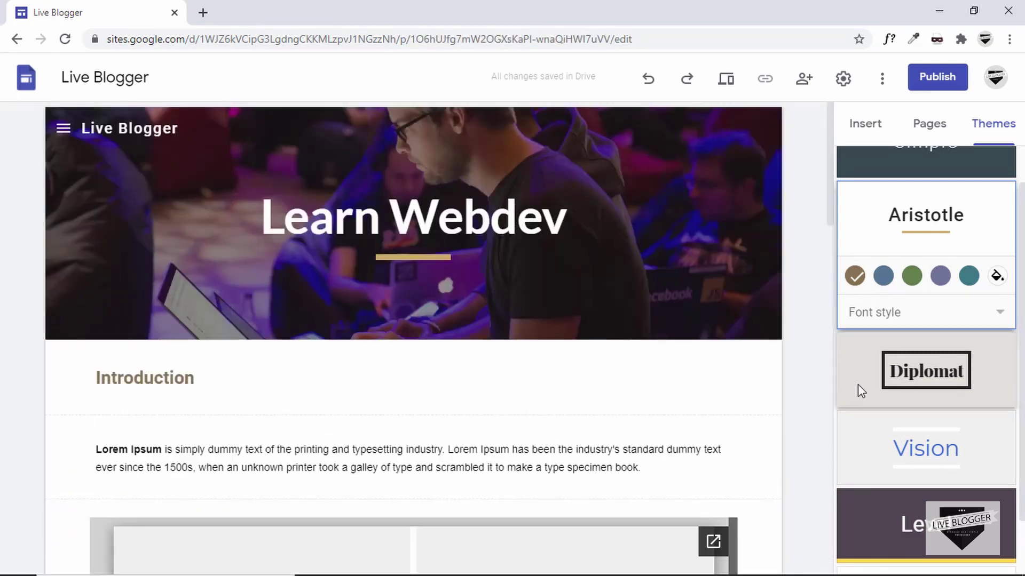
Try the Diplomat theme and look through the Home page's sections in that style.
left_click(857, 384)
scroll(786, 297, "down", 15)
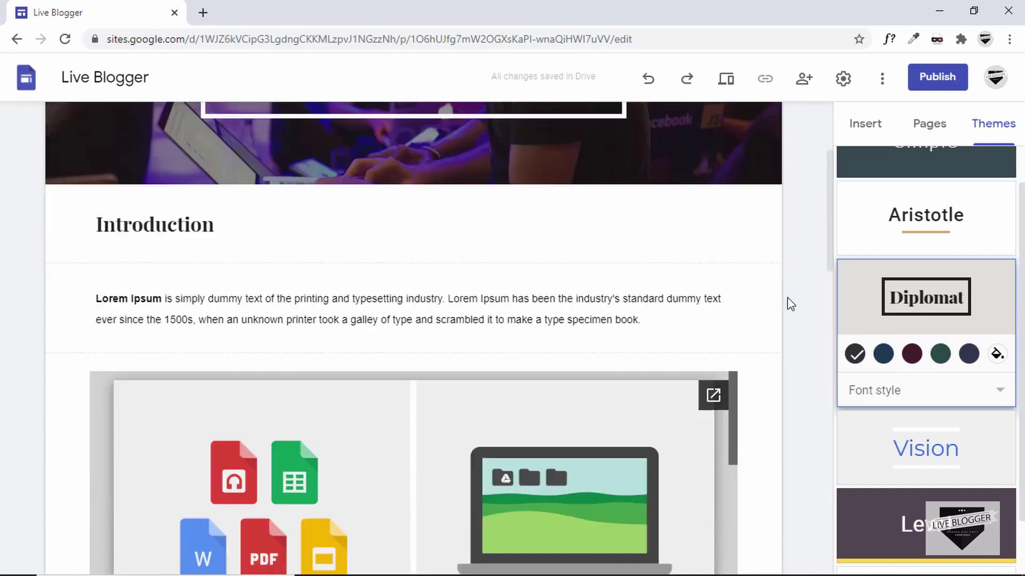
scroll(787, 297, "up", 5)
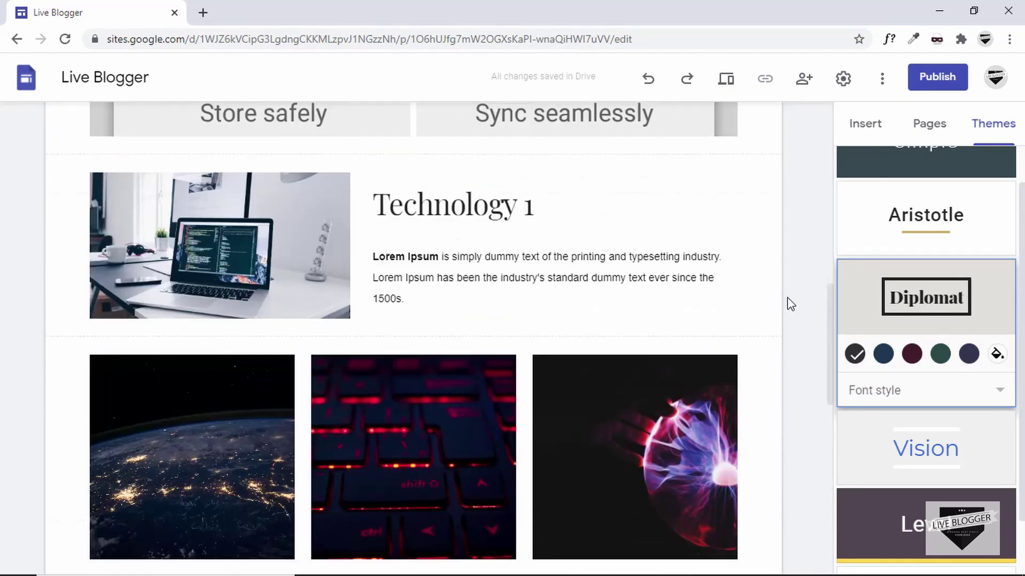
scroll(802, 333, "down", 11)
scroll(802, 333, "up", 6)
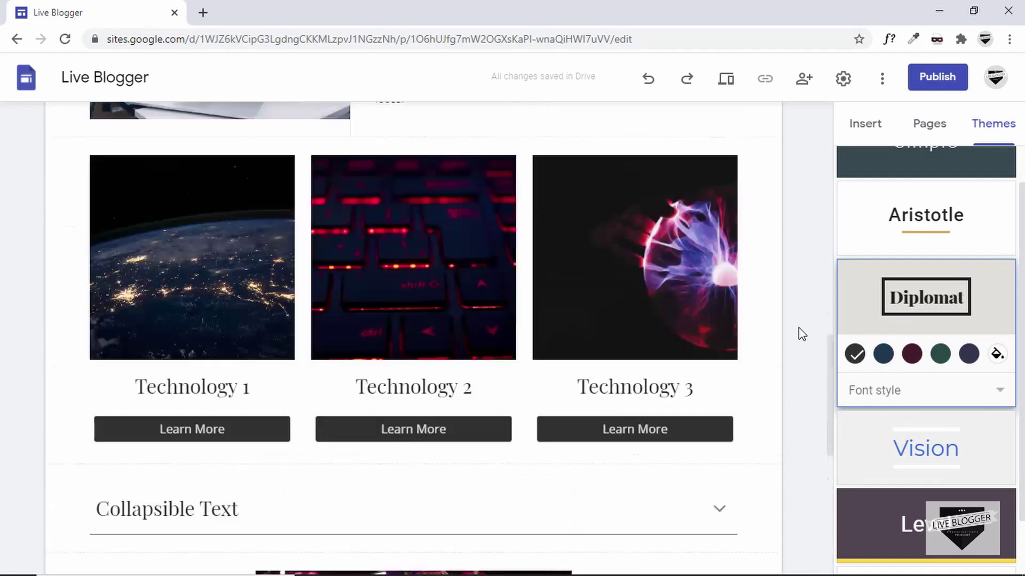
Apply the Impression theme to the site and review the Home page from its header.
scroll(926, 374, "down", 2)
left_click(926, 463)
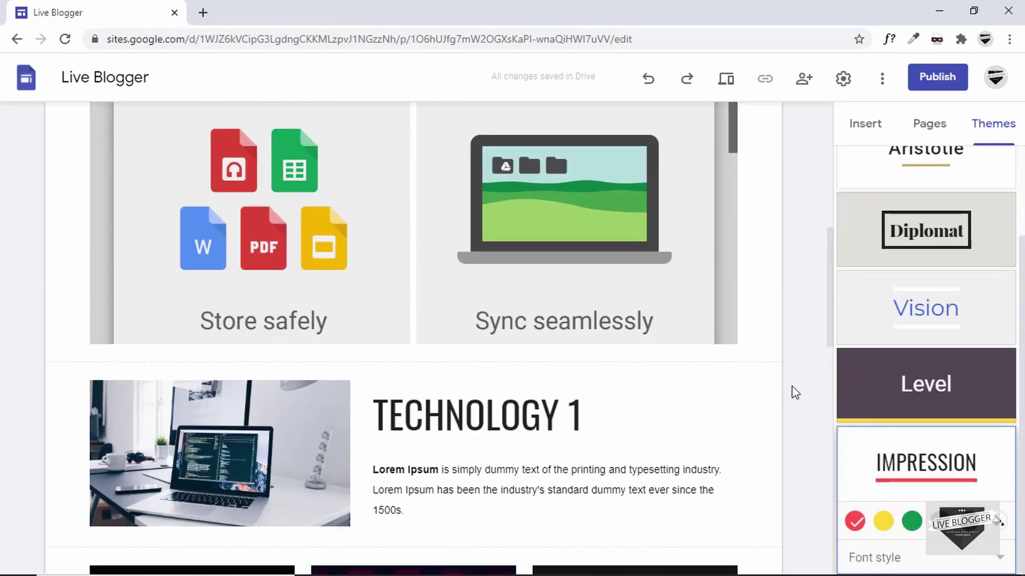
scroll(791, 391, "up", 10)
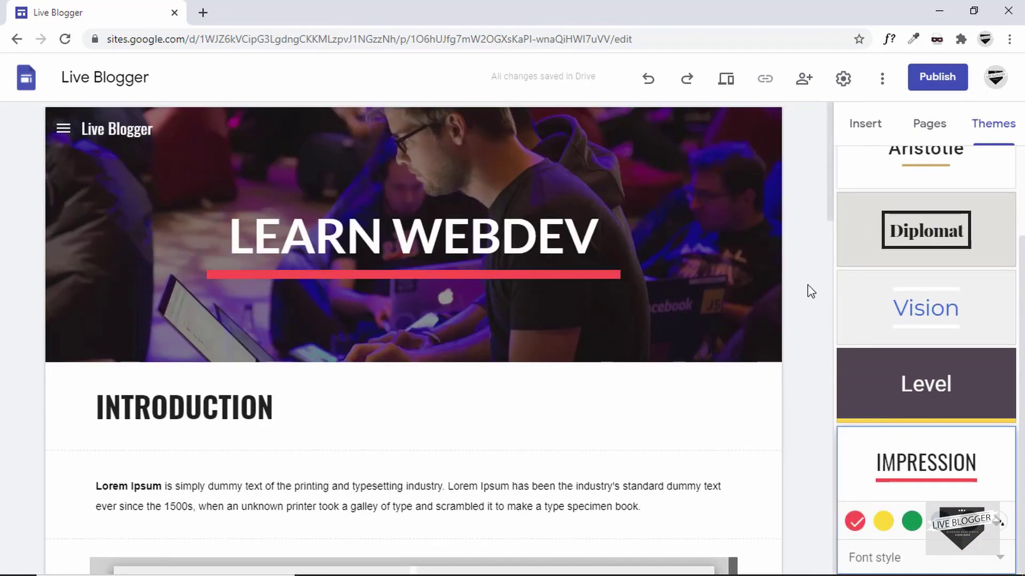
left_click_drag(829, 209, 848, 123)
View the options for sharing the site with people and groups, dismiss the link sharing tip and close the dialog.
left_click(806, 85)
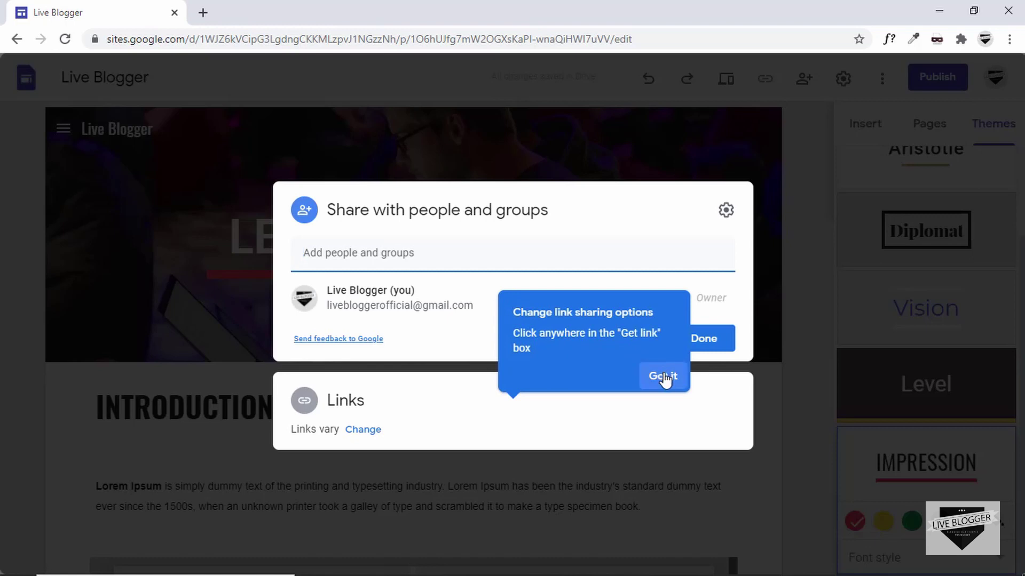
left_click(664, 380)
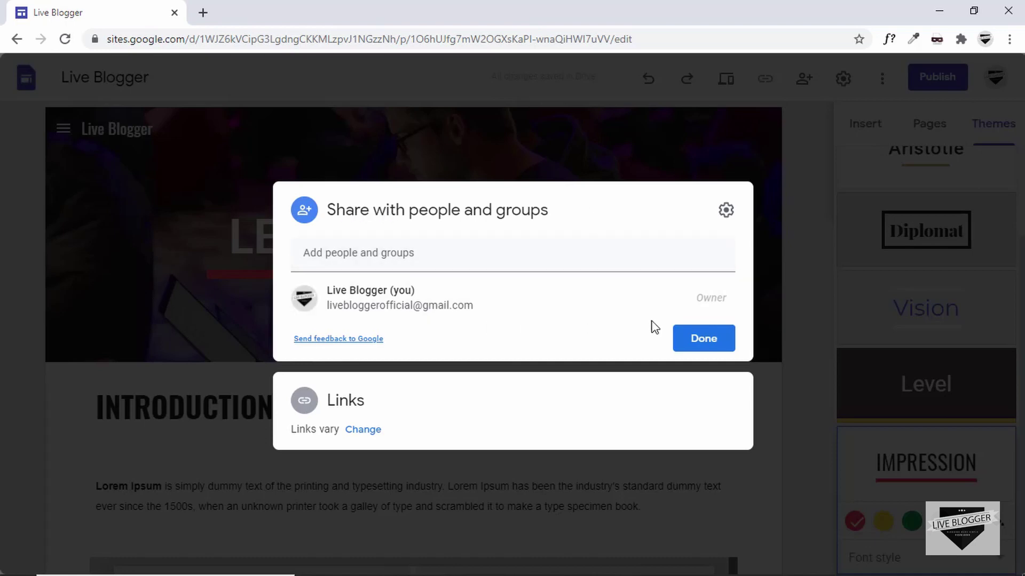
left_click(699, 343)
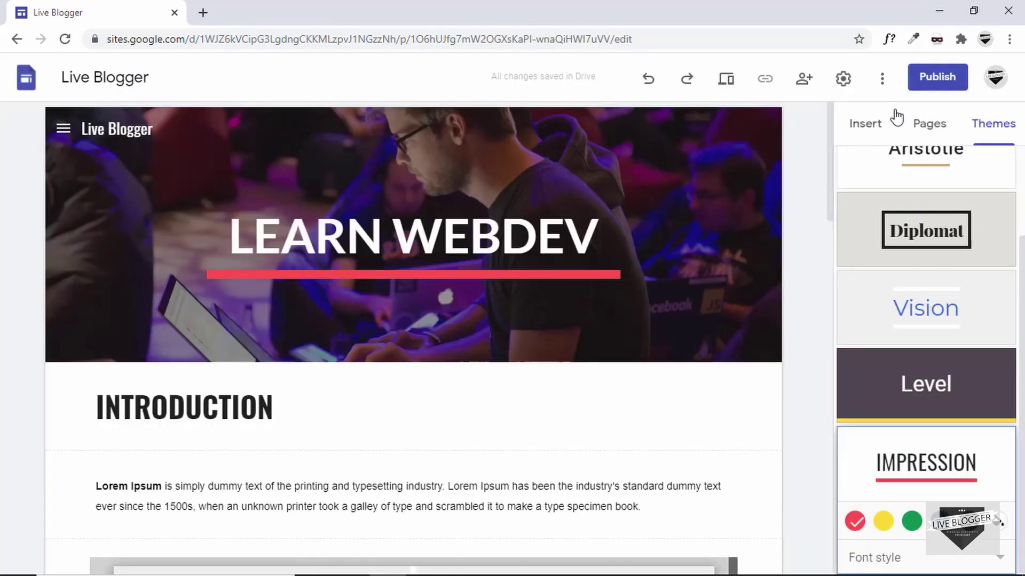
Start publishing the site to the web and keep live-blogger as its web address.
left_click(930, 90)
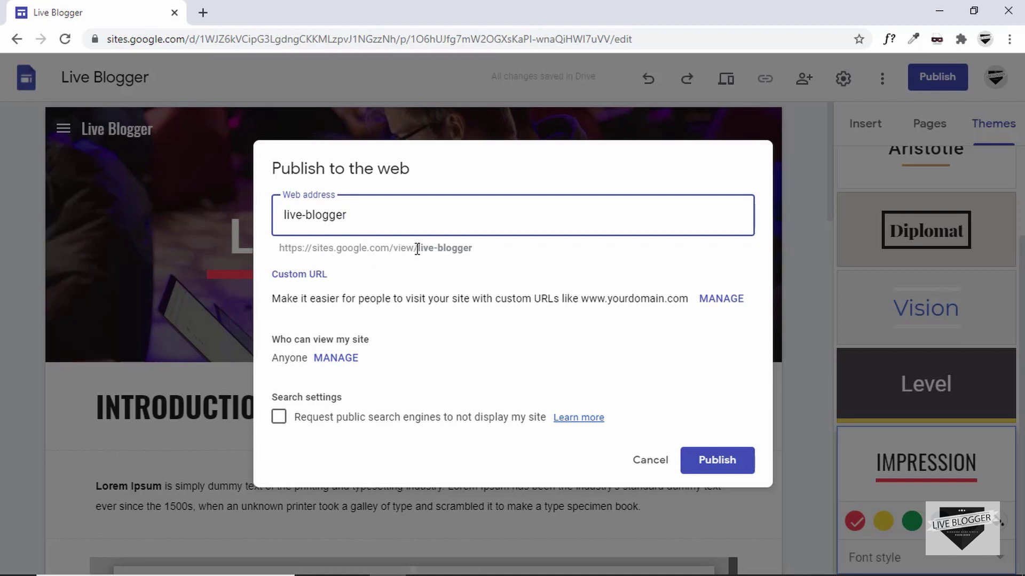
left_click_drag(346, 216, 277, 218)
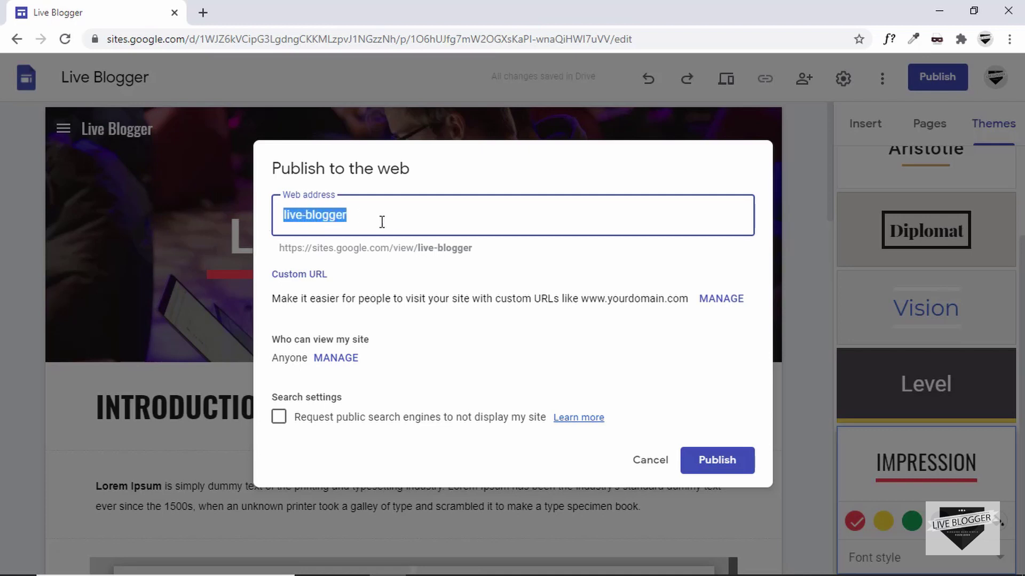
left_click(370, 221)
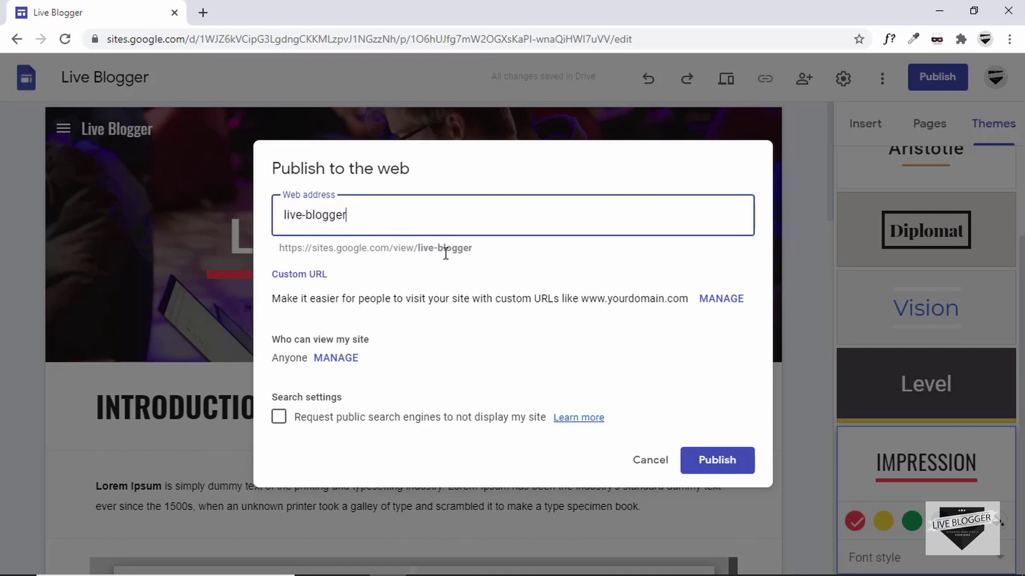
left_click_drag(418, 249, 472, 250)
left_click(491, 252)
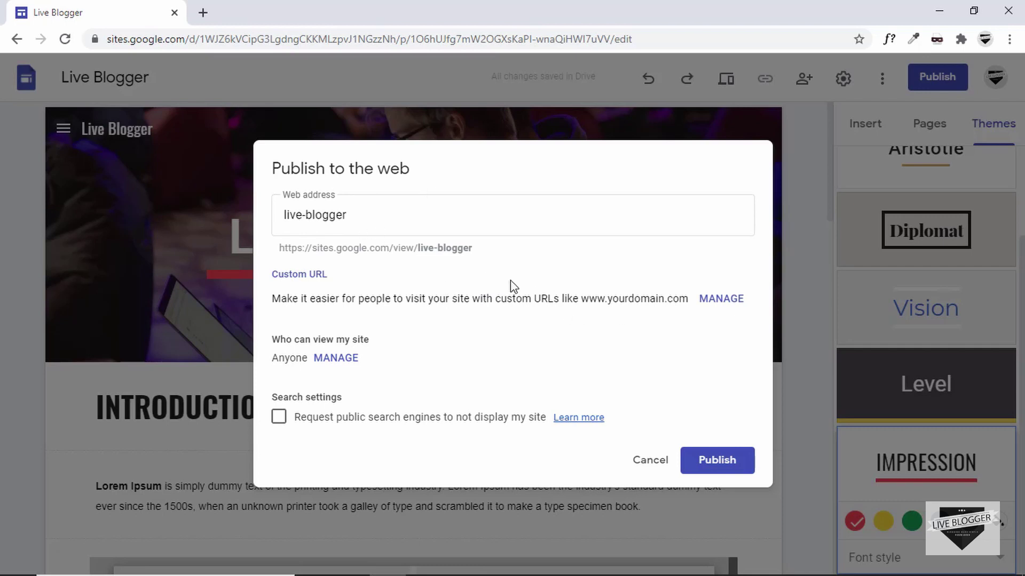
Check the custom URL settings without assigning a domain and publish the site to the web.
left_click(724, 300)
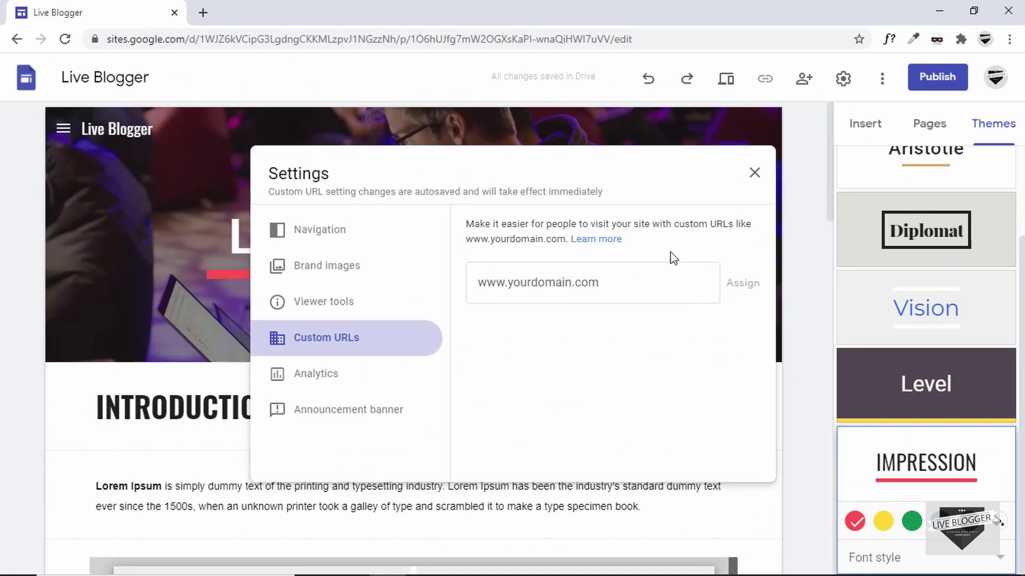
left_click(754, 173)
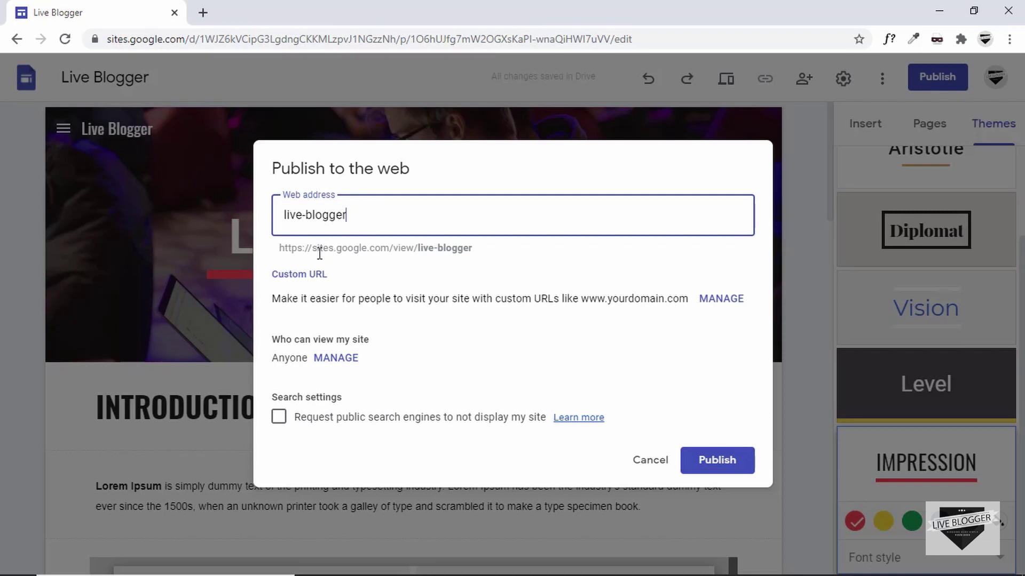
left_click(735, 466)
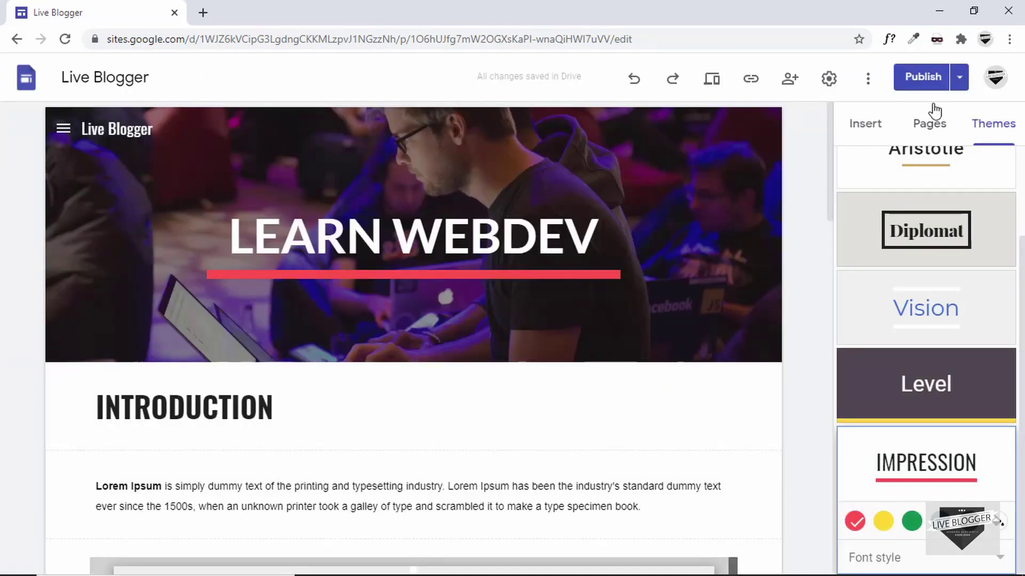
Open the published site in a new tab and look through its Home page down to the footer.
left_click(960, 80)
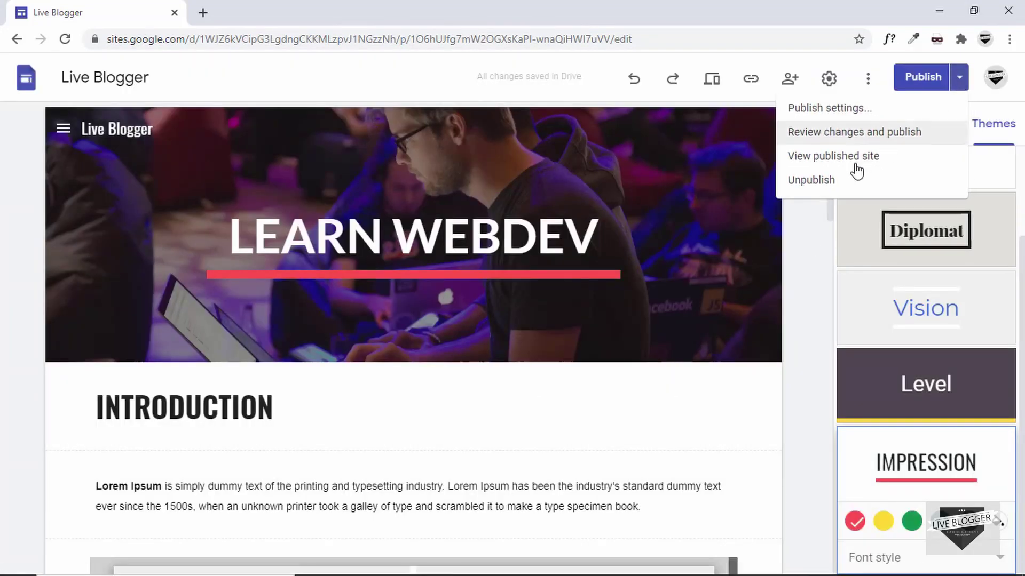
left_click(852, 167)
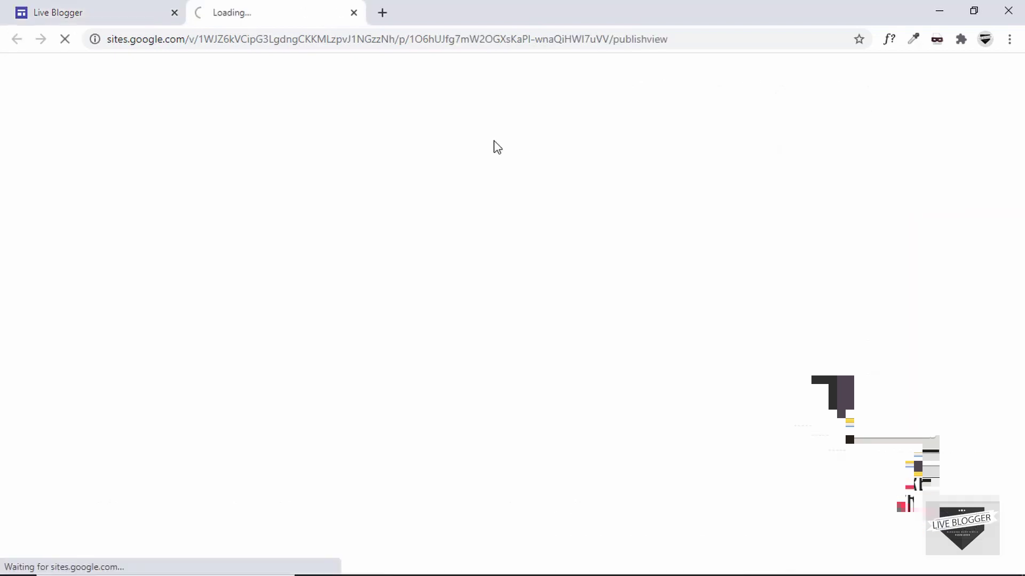
scroll(366, 206, "down", 6)
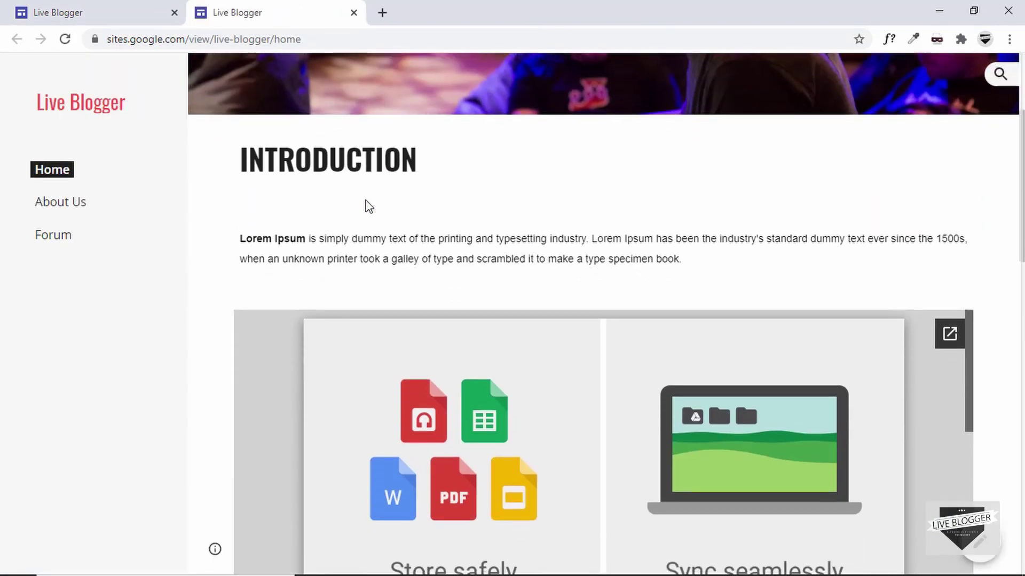
scroll(367, 206, "down", 15)
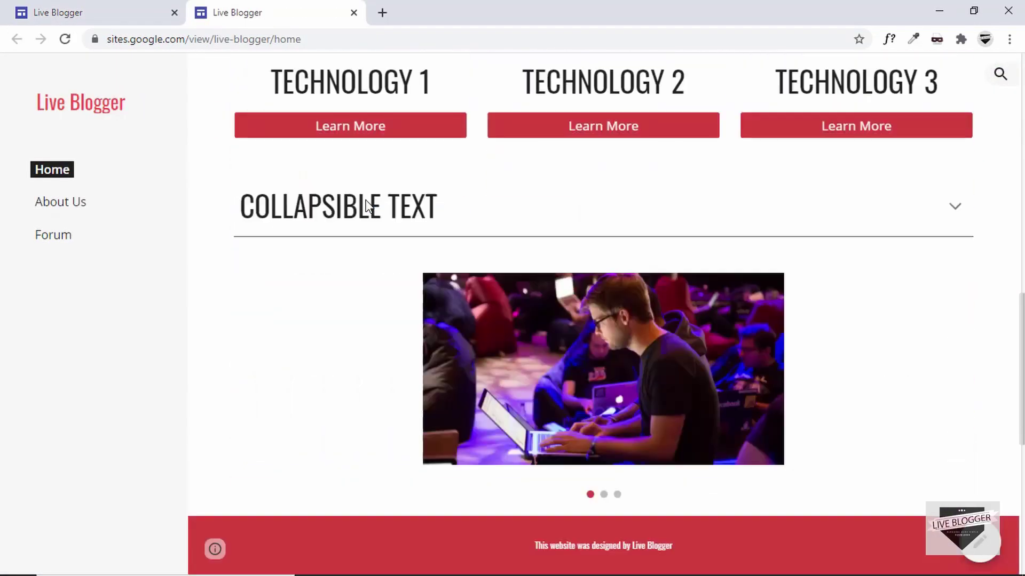
scroll(367, 206, "up", 20)
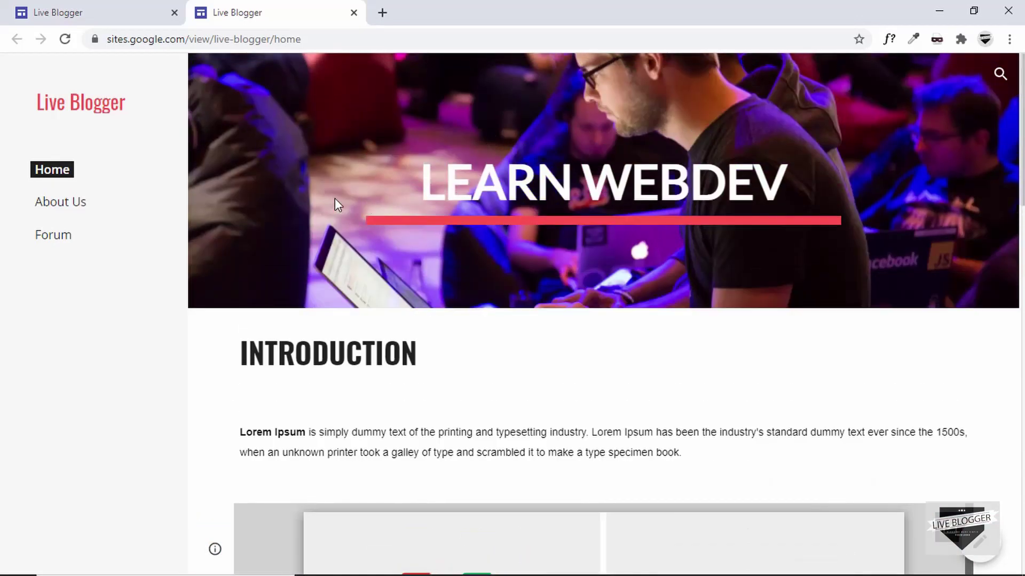
View the About Us page of the published site and return to its Home page.
left_click(65, 207)
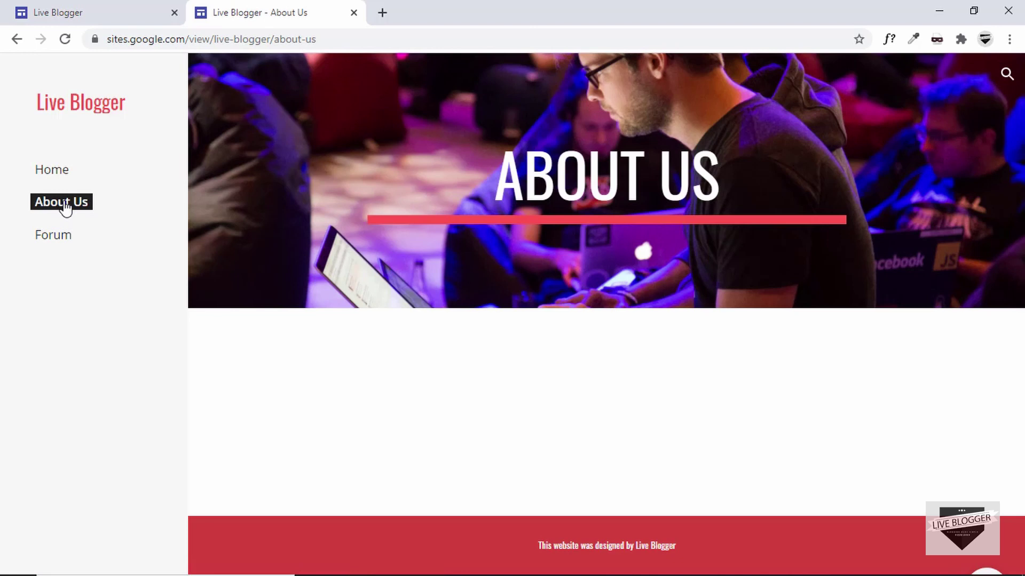
key("alt+Left")
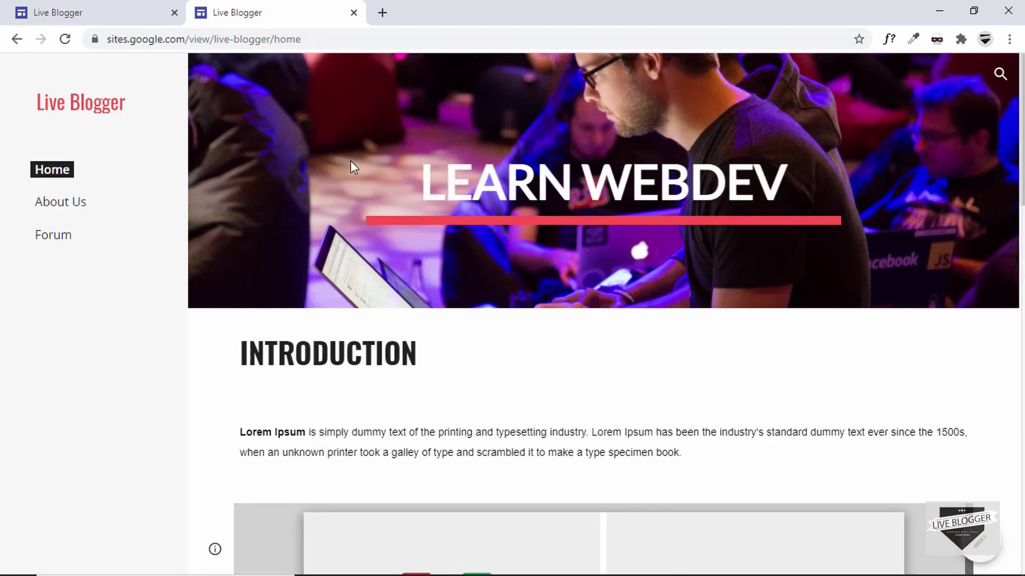
Turn on device emulation in DevTools for the published Home page, minimize the DevTools window and set the preview zoom to 100%.
right_click(351, 162)
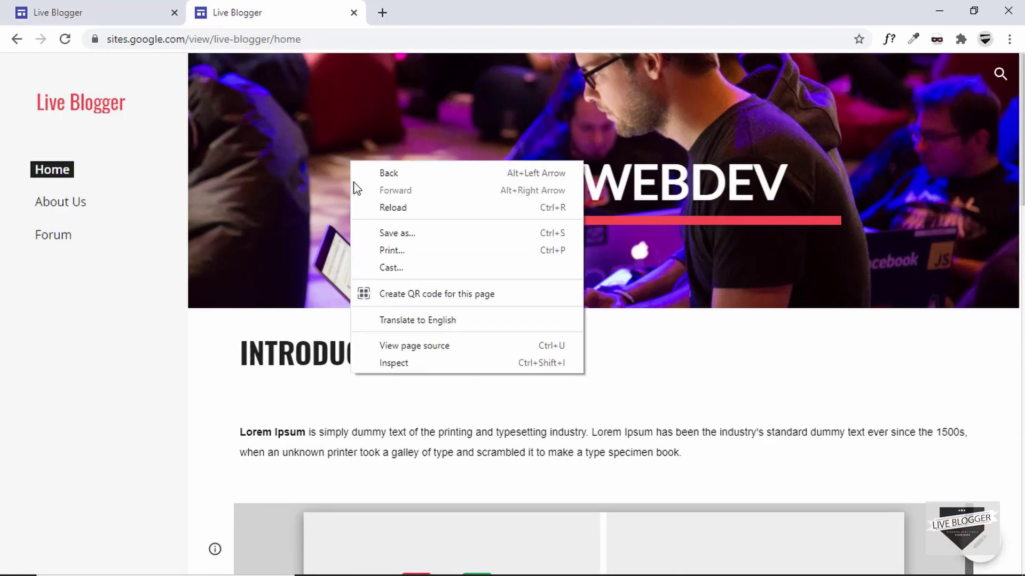
left_click(406, 366)
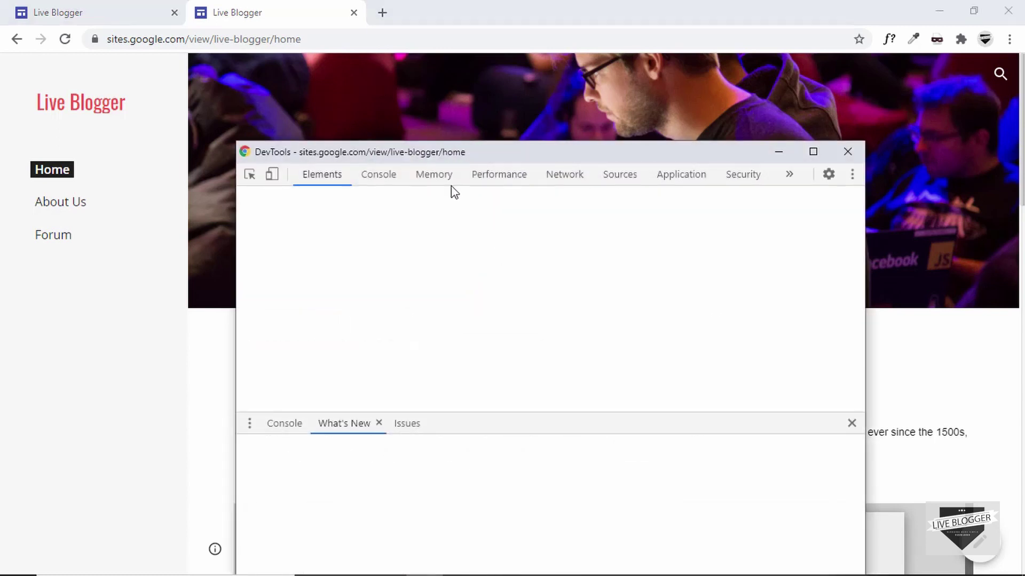
left_click(272, 176)
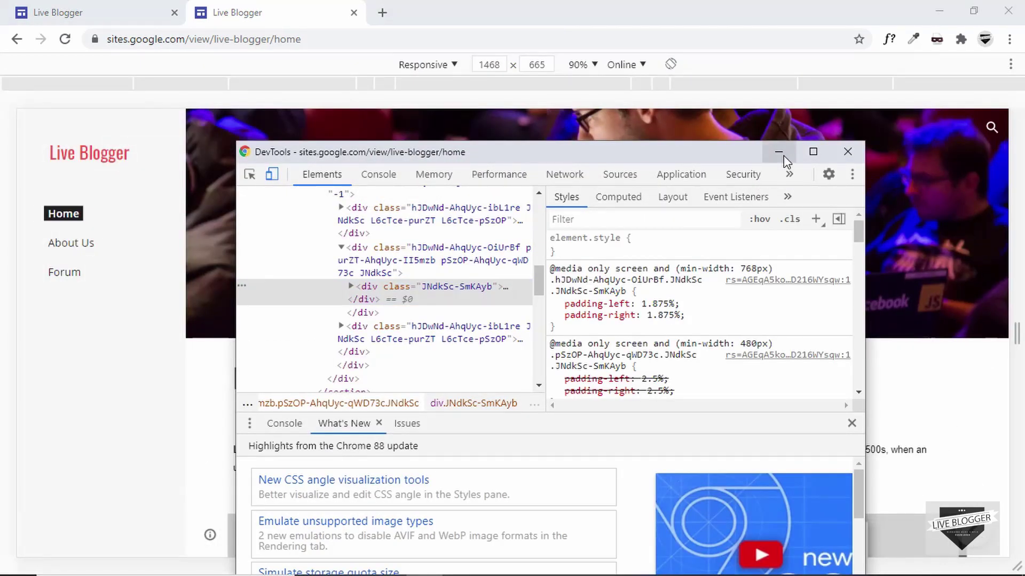
left_click(778, 153)
left_click(582, 64)
left_click(601, 127)
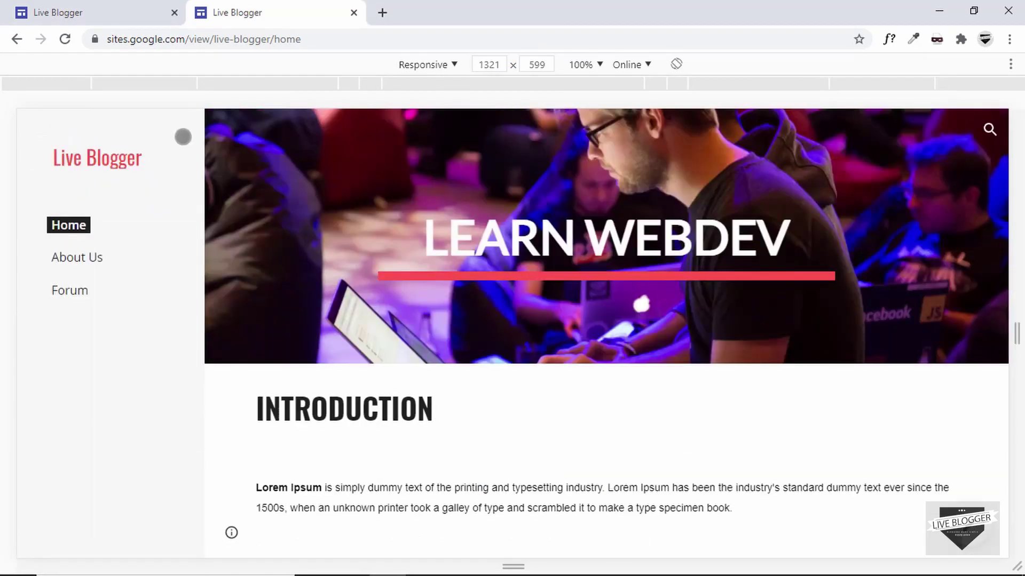
Preview the published Home page as a Moto G4 and look through it down to the footer.
left_click(443, 64)
left_click(436, 109)
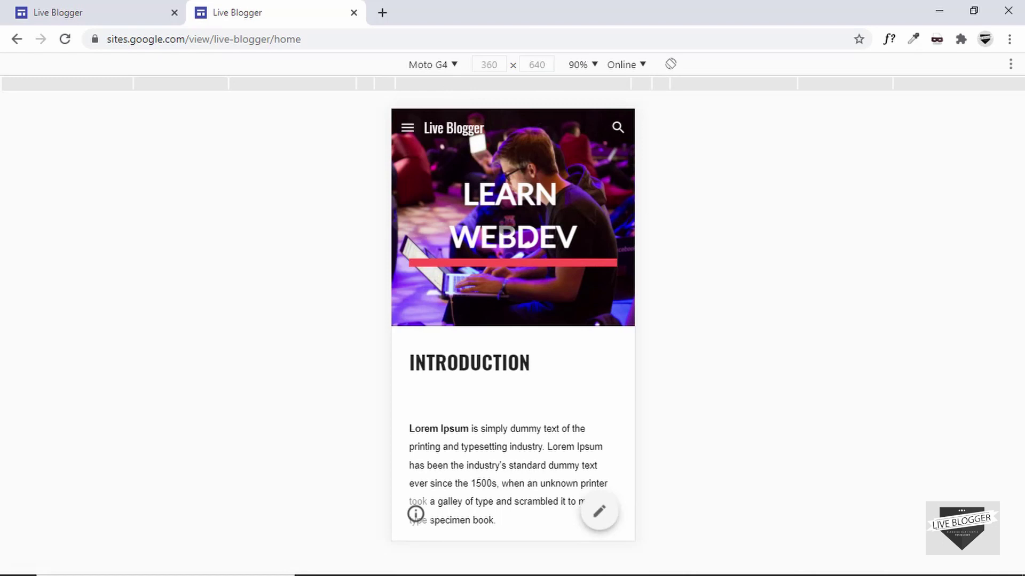
left_click_drag(510, 425, 515, 300)
left_click_drag(520, 342, 519, 250)
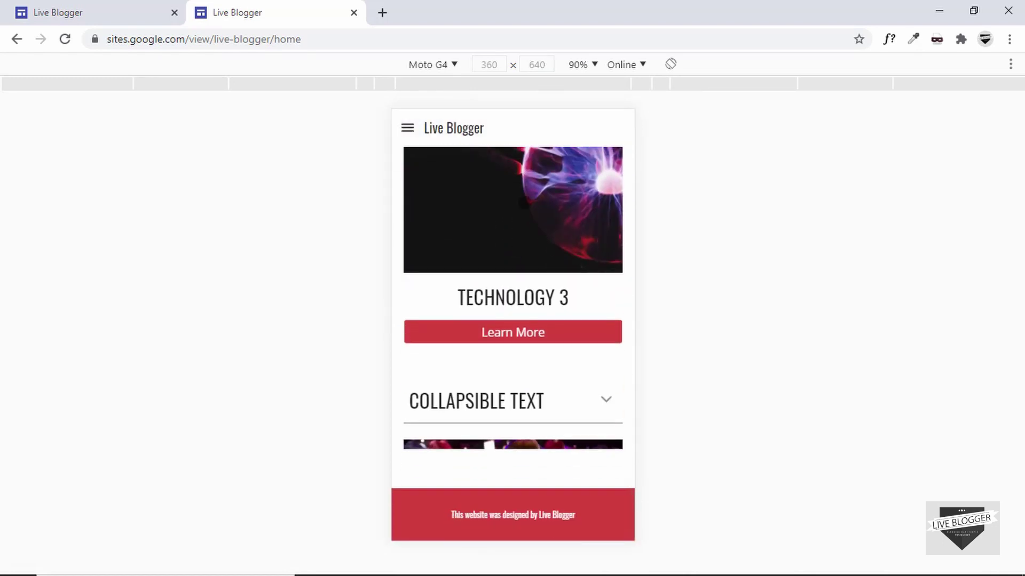
scroll(512, 331, "up", 15)
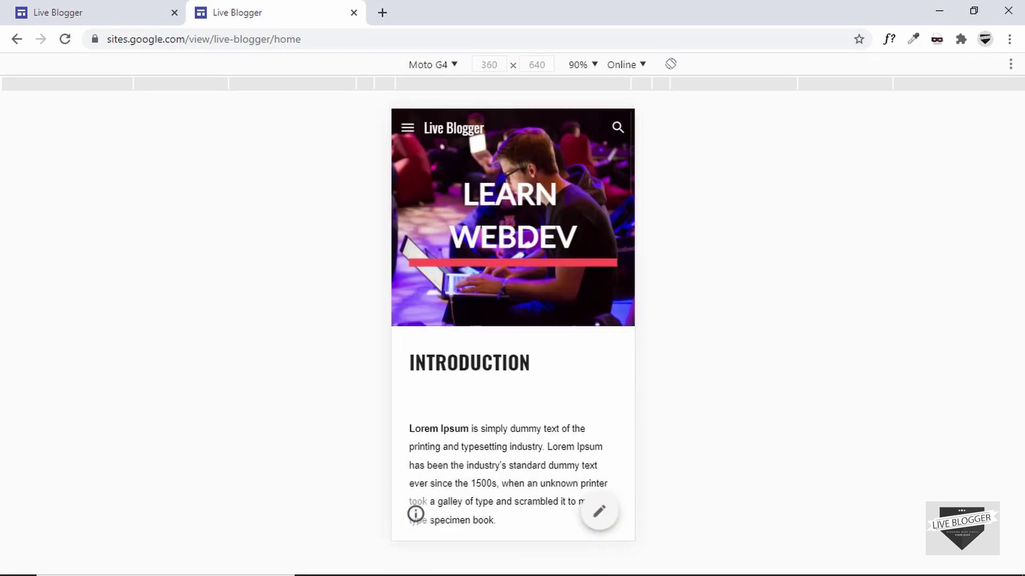
Preview the published Home page as an iPad at 100% zoom and look through its content sections.
left_click(447, 64)
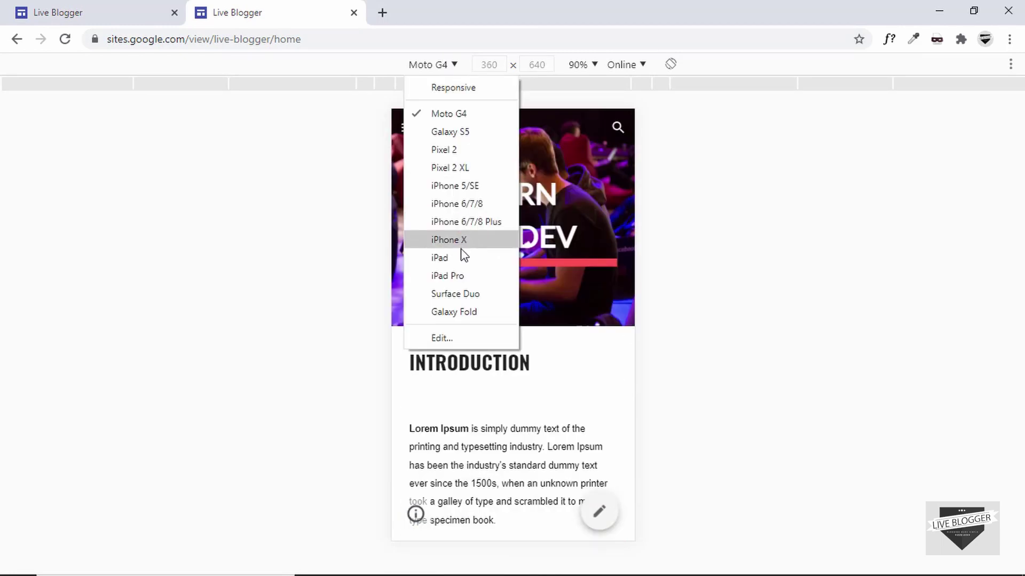
left_click(463, 260)
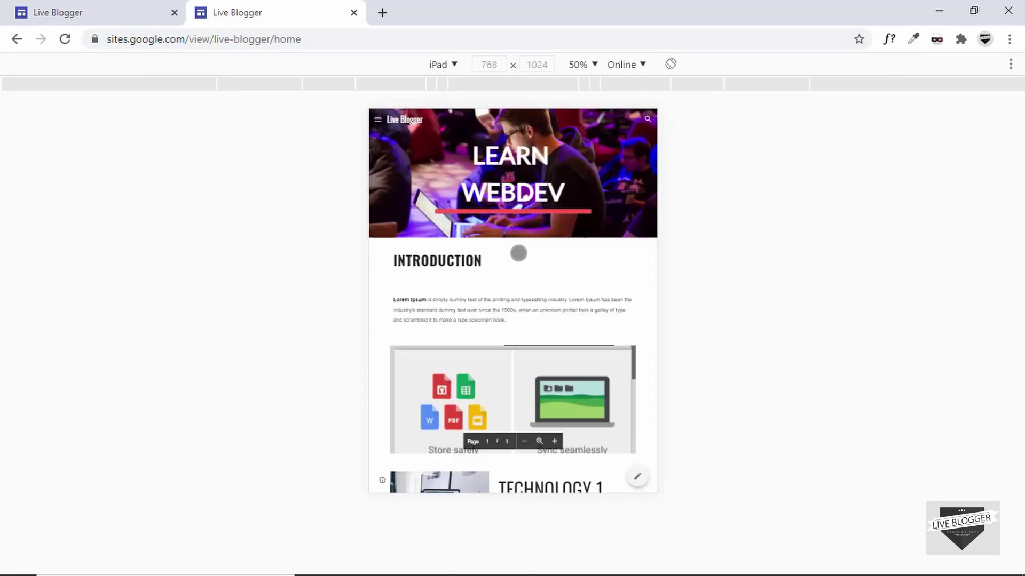
left_click(582, 64)
left_click(594, 126)
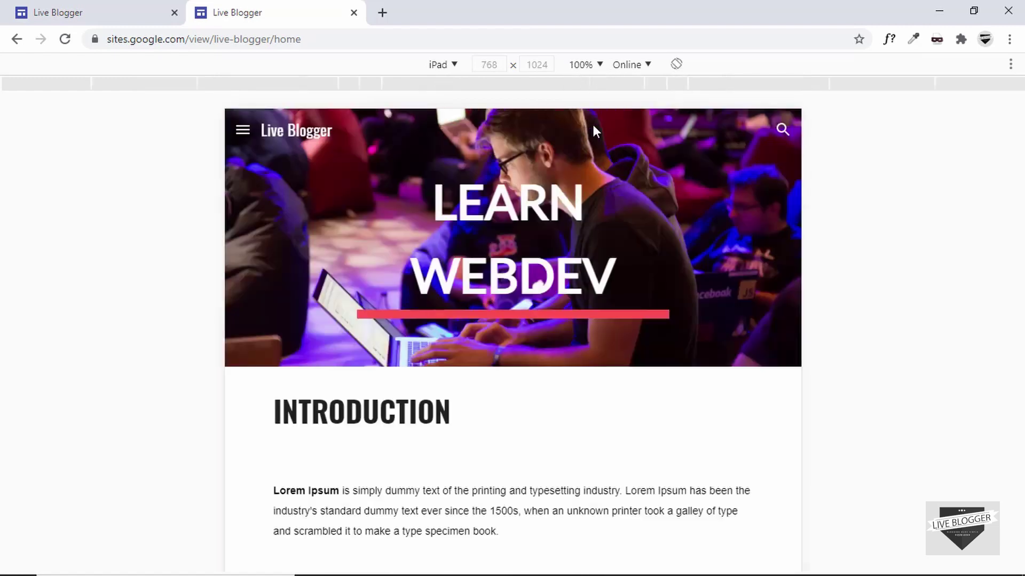
scroll(510, 222, "down", 10)
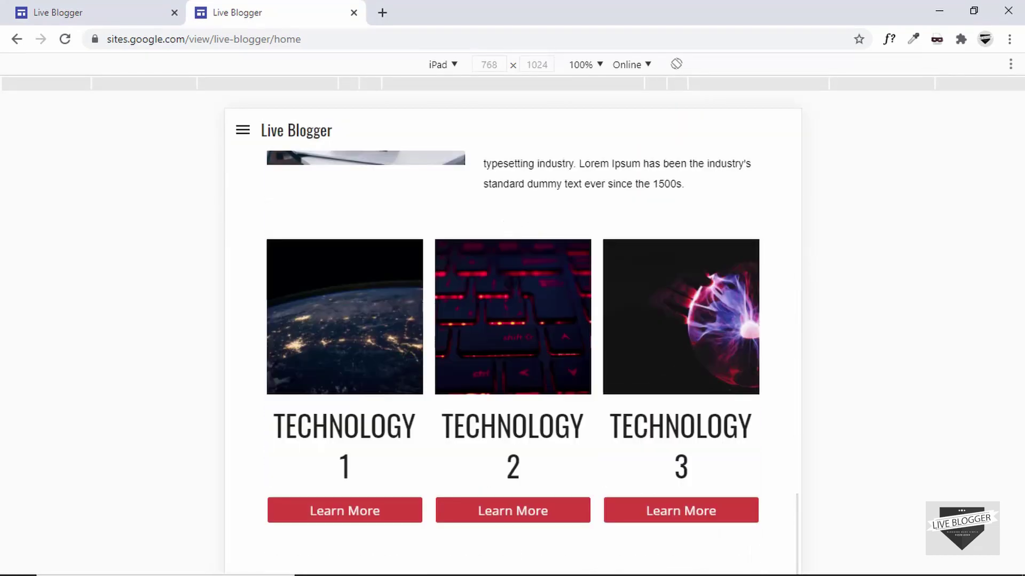
scroll(512, 226, "up", 10)
Check the site's navigation menu in the iPad preview, close the menu and return to the site editor by closing the published site.
left_click(243, 130)
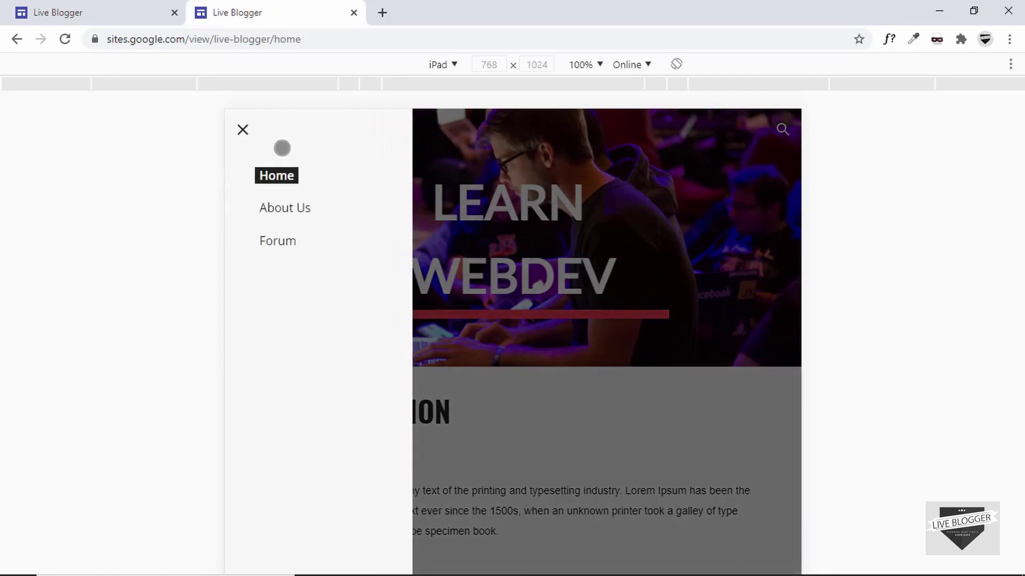
left_click(249, 135)
key("ctrl+w")
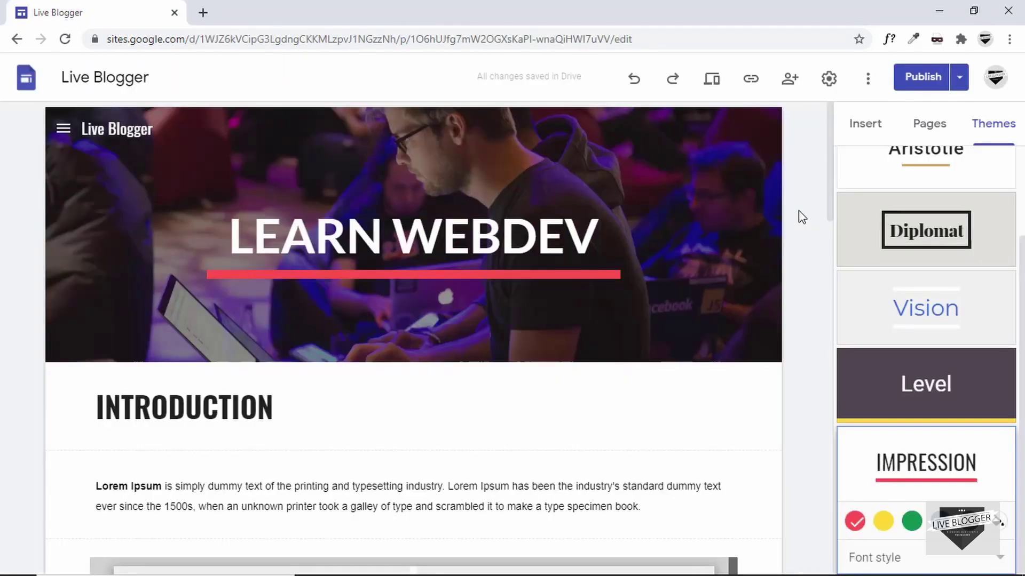
Look through the Home page in the editor from the header to the image carousel and return to the header.
scroll(799, 216, "down", 1)
scroll(799, 211, "up", 1)
scroll(809, 212, "down", 6)
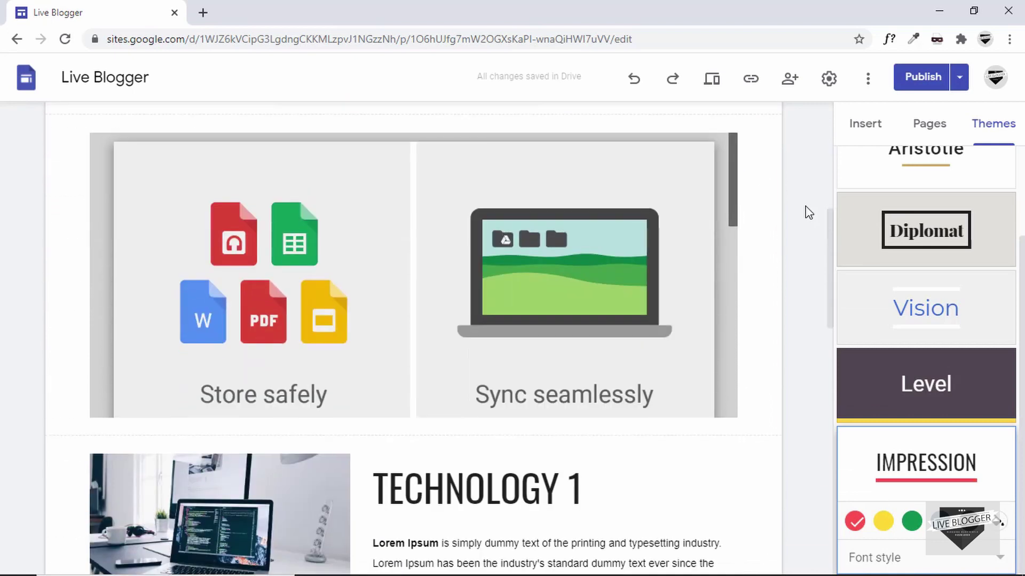
scroll(809, 212, "down", 12)
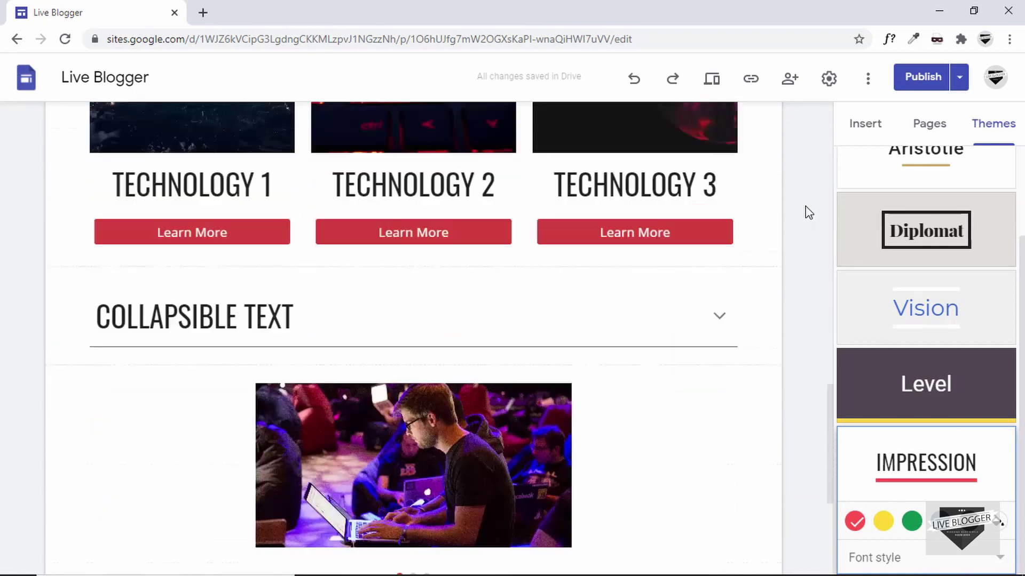
scroll(808, 212, "up", 15)
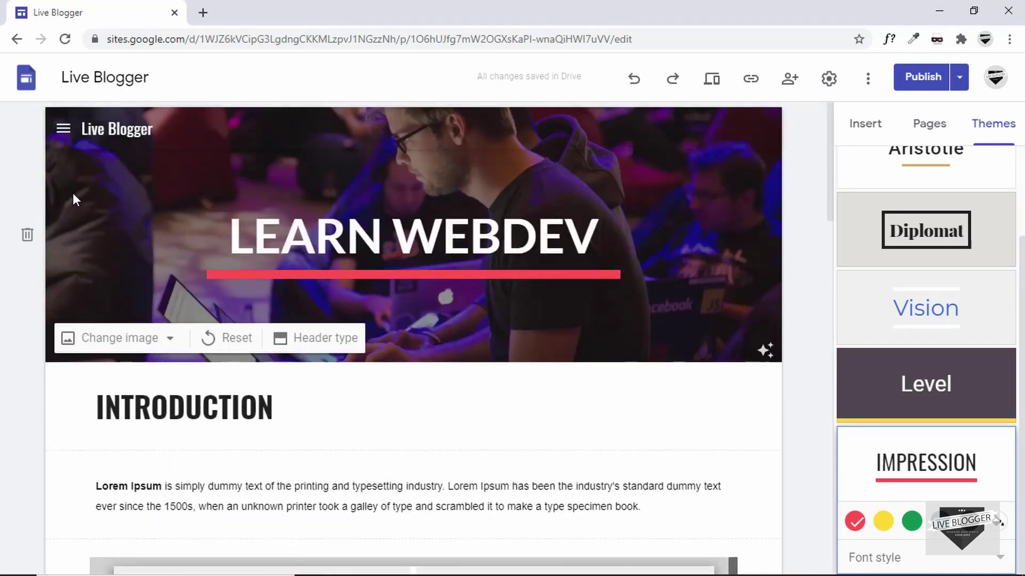
mouse_move(48, 216)
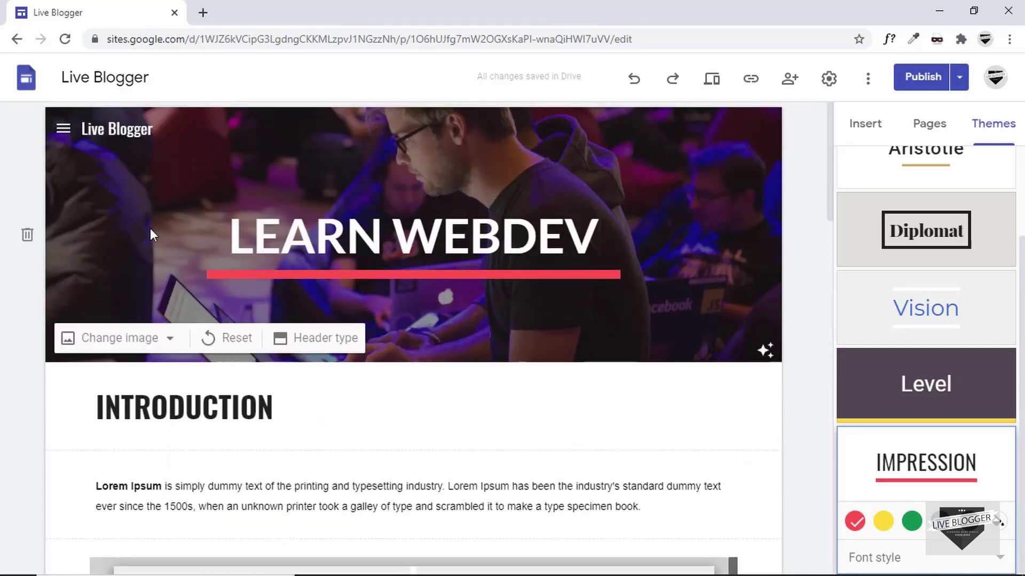